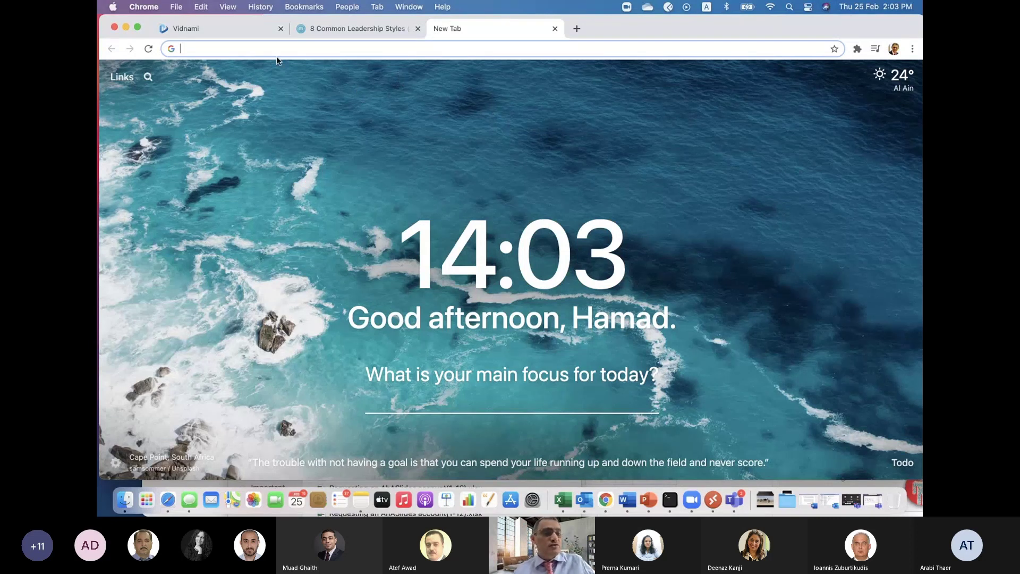
Switch to the Vidnami page and start a new video from the video library.
click(206, 29)
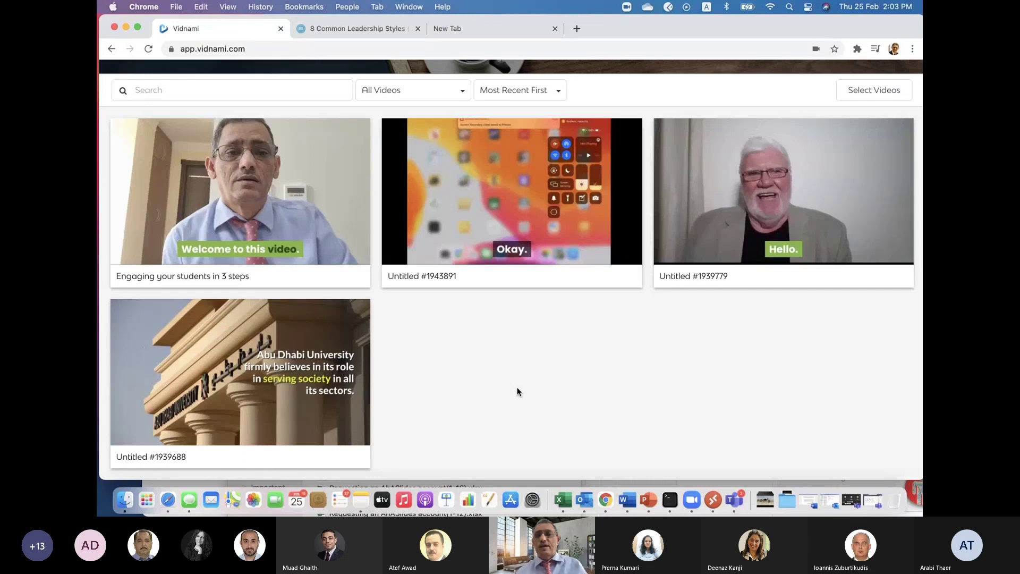
scroll(518, 392, up, 3)
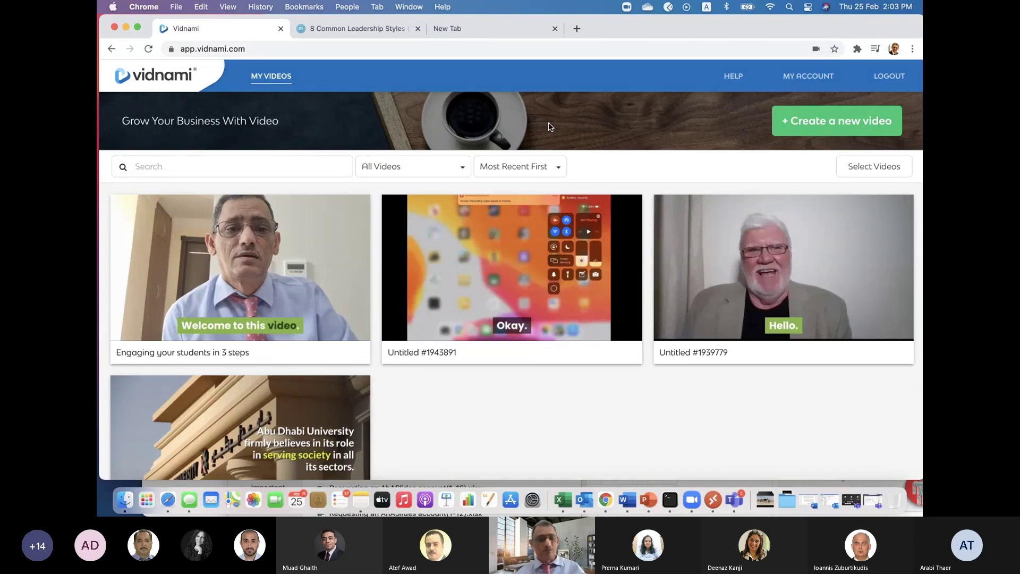
scroll(591, 403, up, 2)
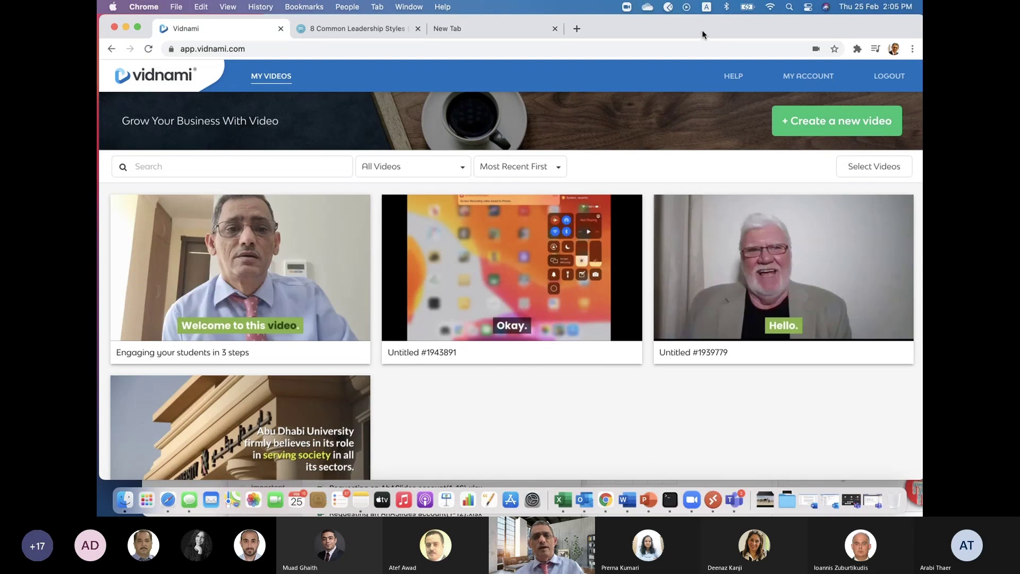
drag(702, 30, 700, 30)
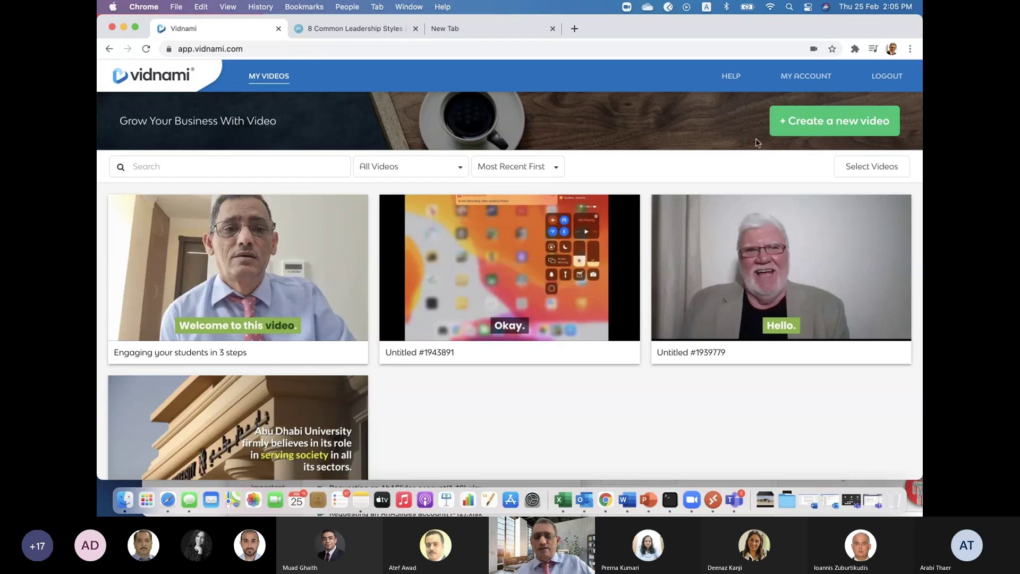
click(804, 128)
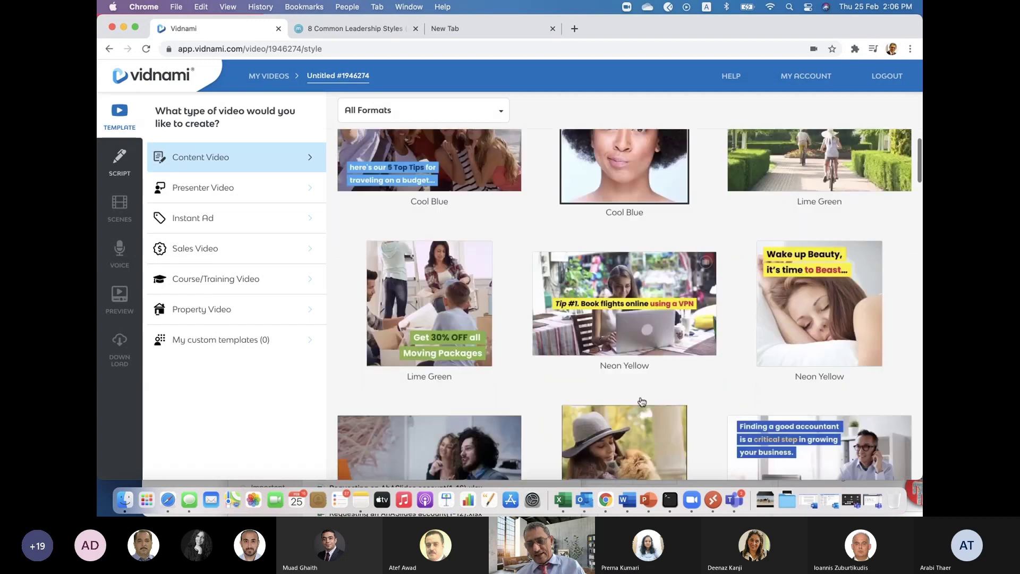
Browse the video templates and use the Vivid Orange template from the Course/Training Video type.
scroll(640, 404, down, 10)
scroll(642, 402, up, 6)
scroll(642, 403, up, 3)
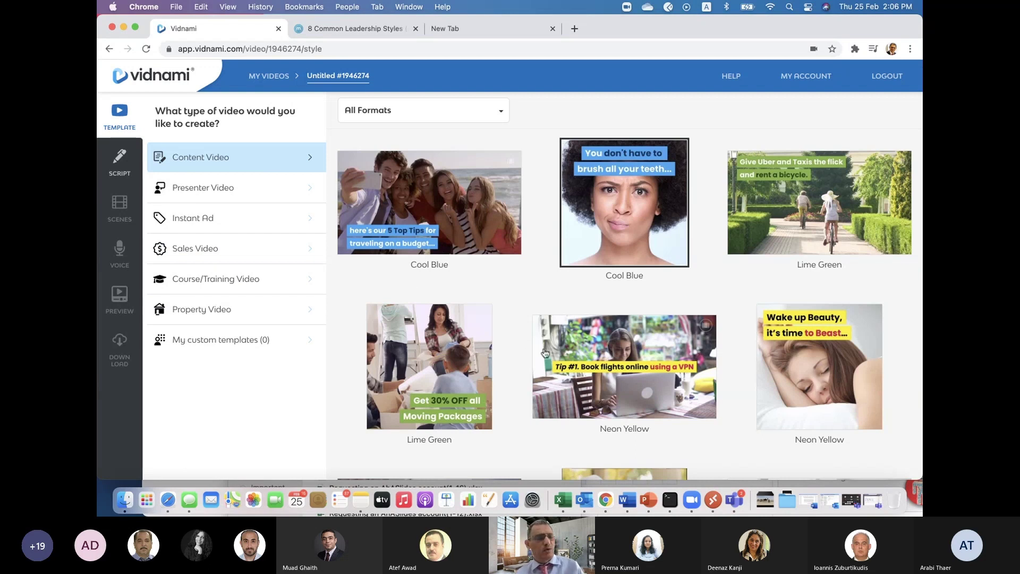
click(222, 280)
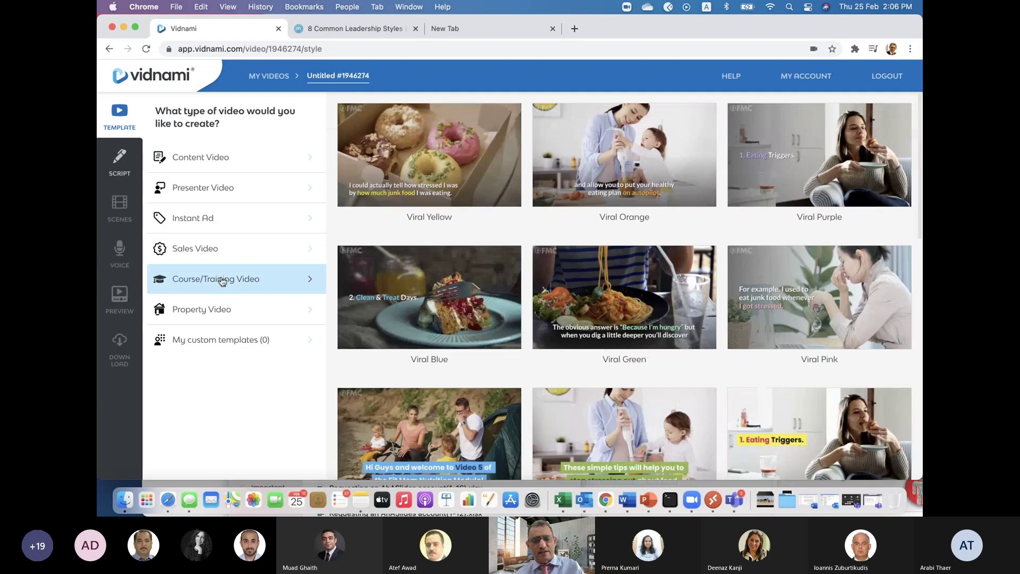
scroll(537, 333, down, 3)
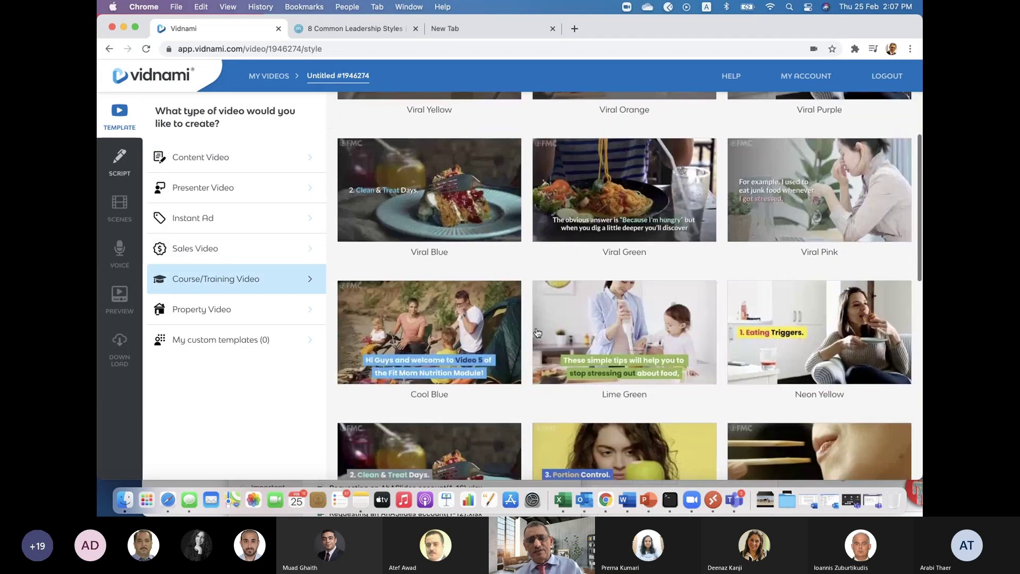
scroll(591, 322, down, 1)
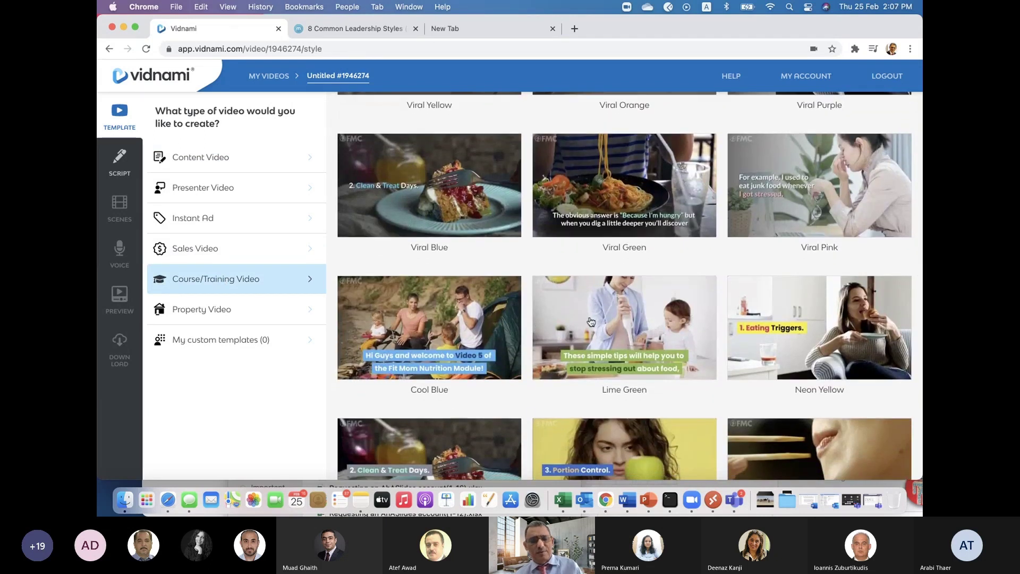
scroll(591, 322, down, 10)
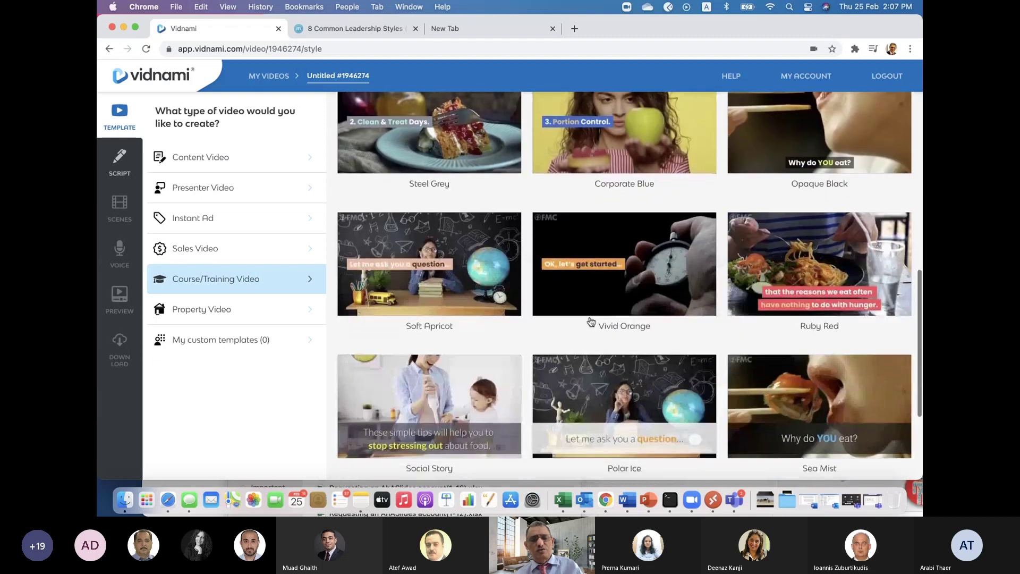
click(582, 239)
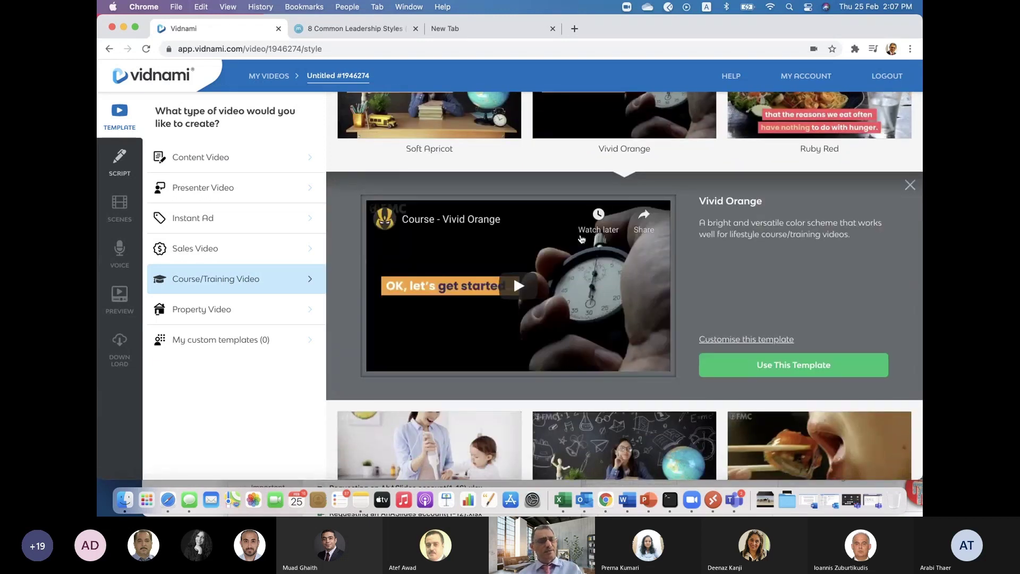
click(750, 366)
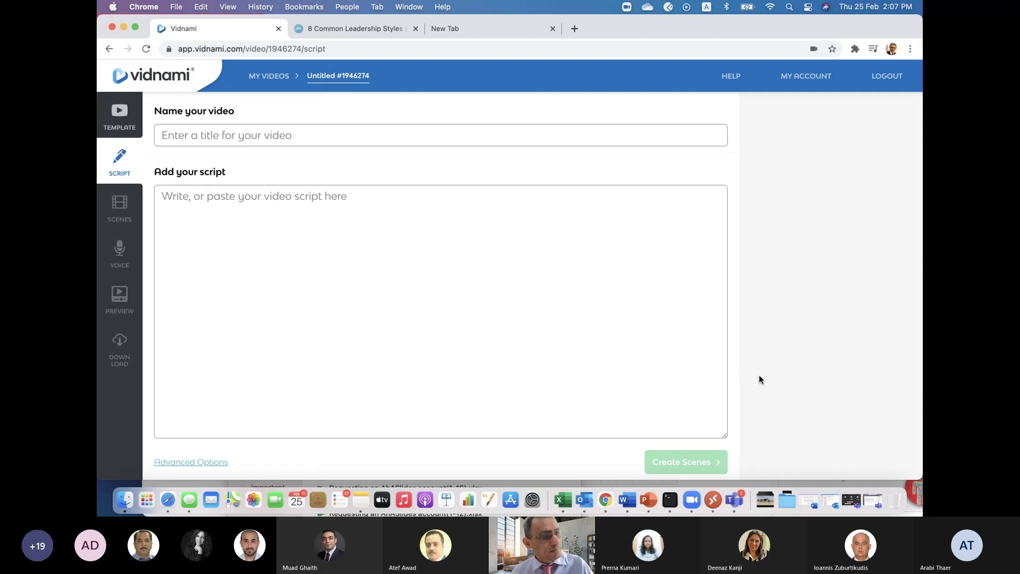
Copy the highlighted paragraphs on why leadership styles matter from The Muse article and paste them as the video script.
click(359, 32)
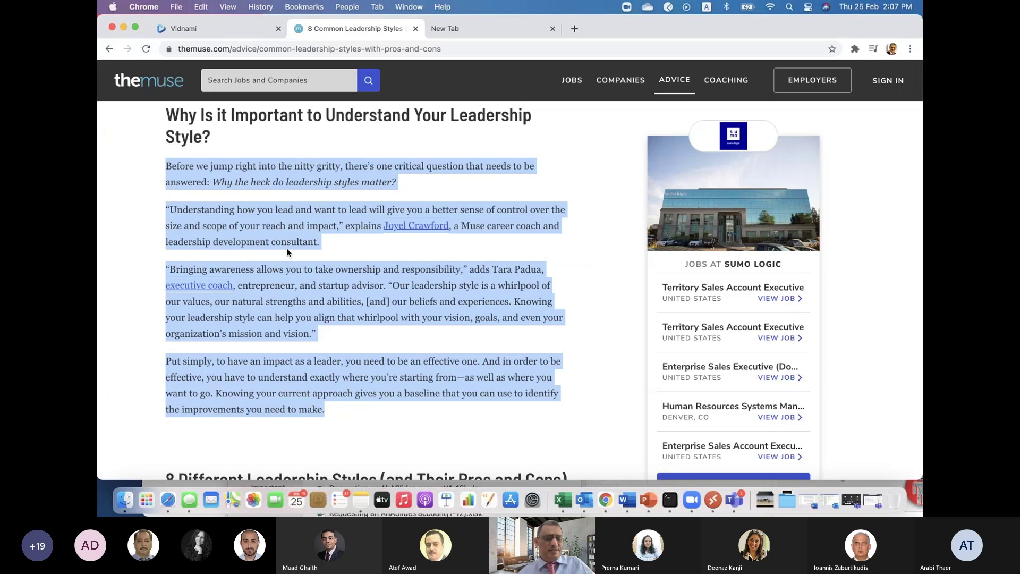
scroll(282, 250, down, 2)
right_click(287, 212)
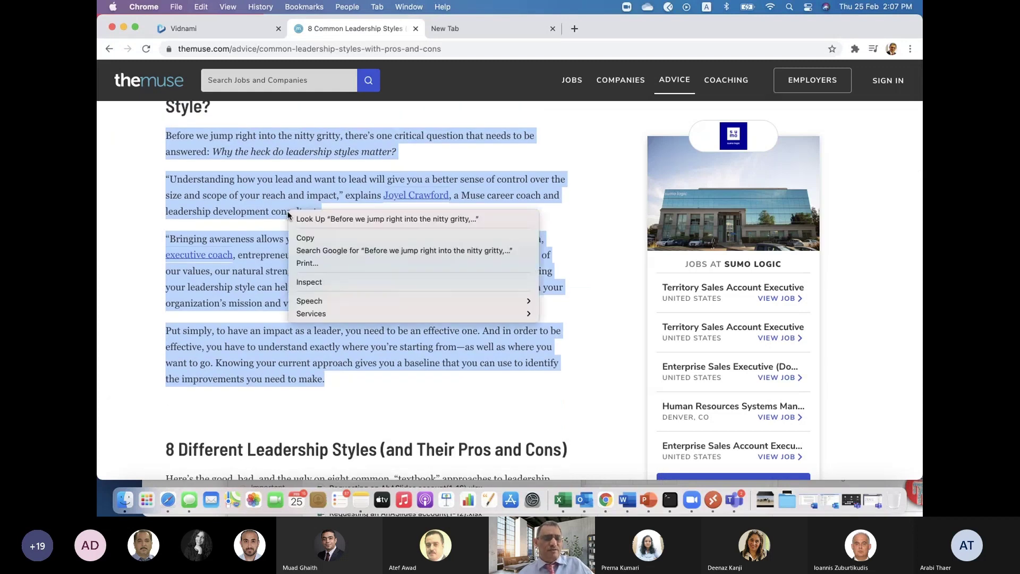
click(300, 238)
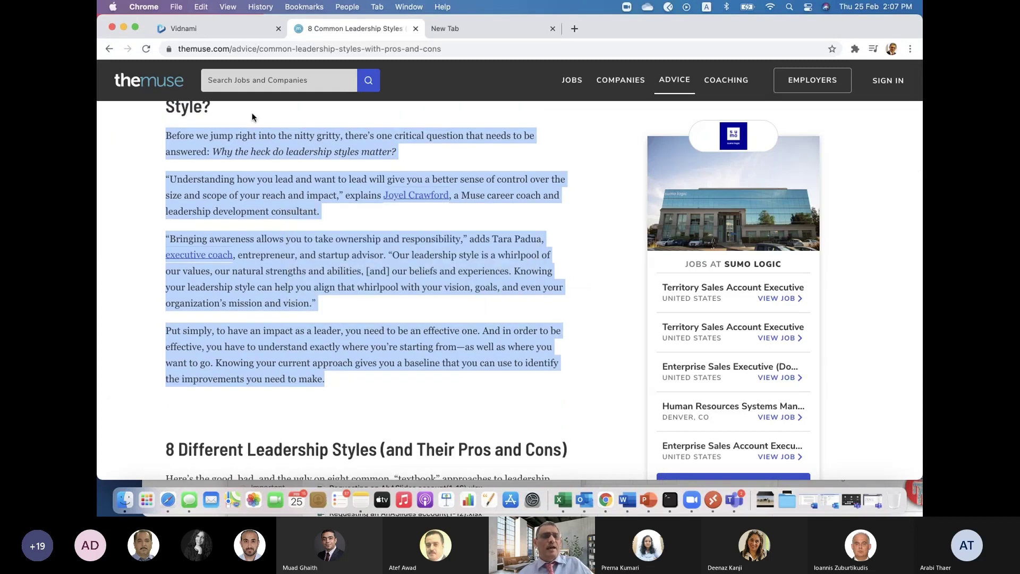
click(227, 30)
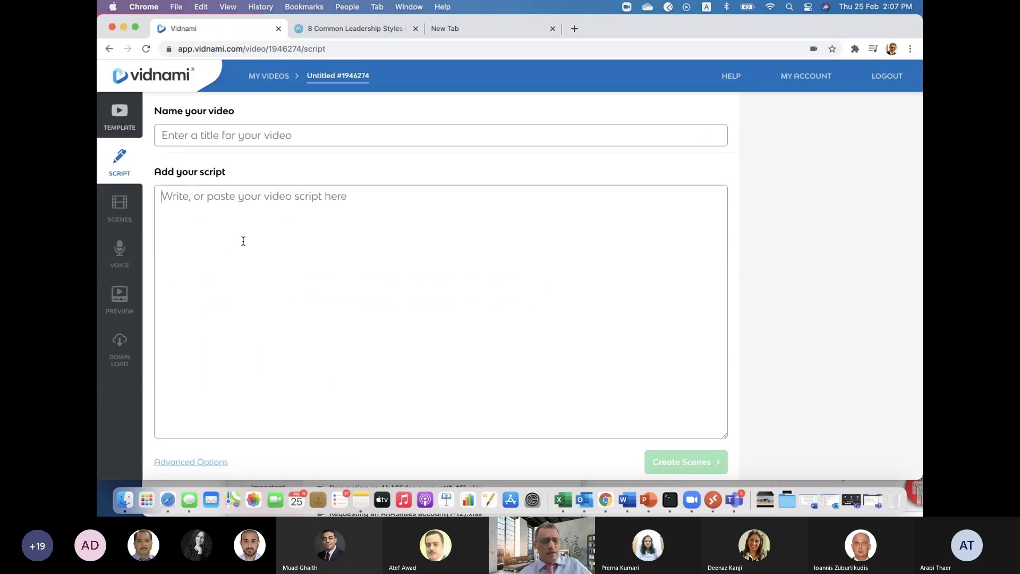
key(super+v)
Name the video "Leadership Style".
click(242, 134)
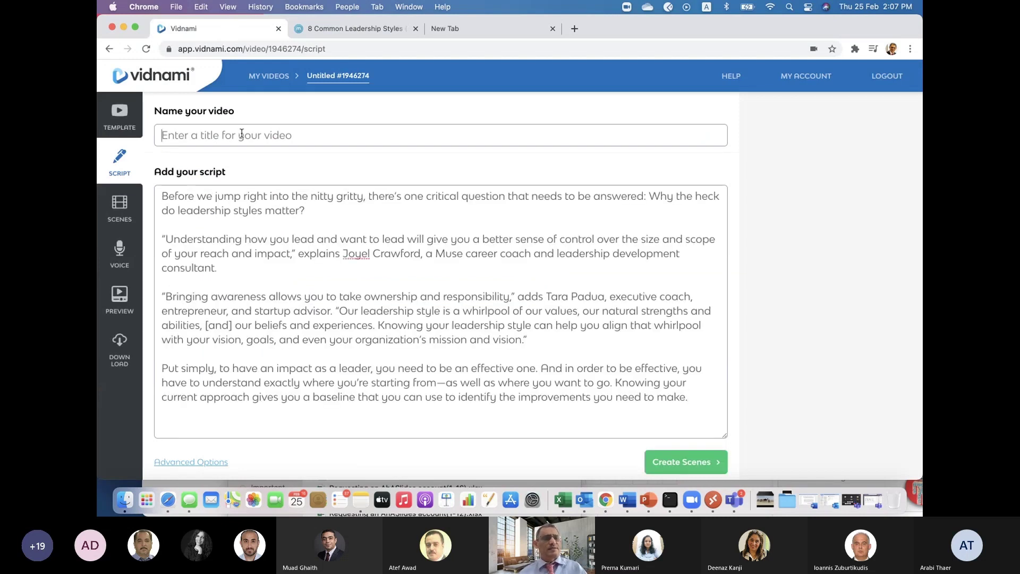
text(Leader)
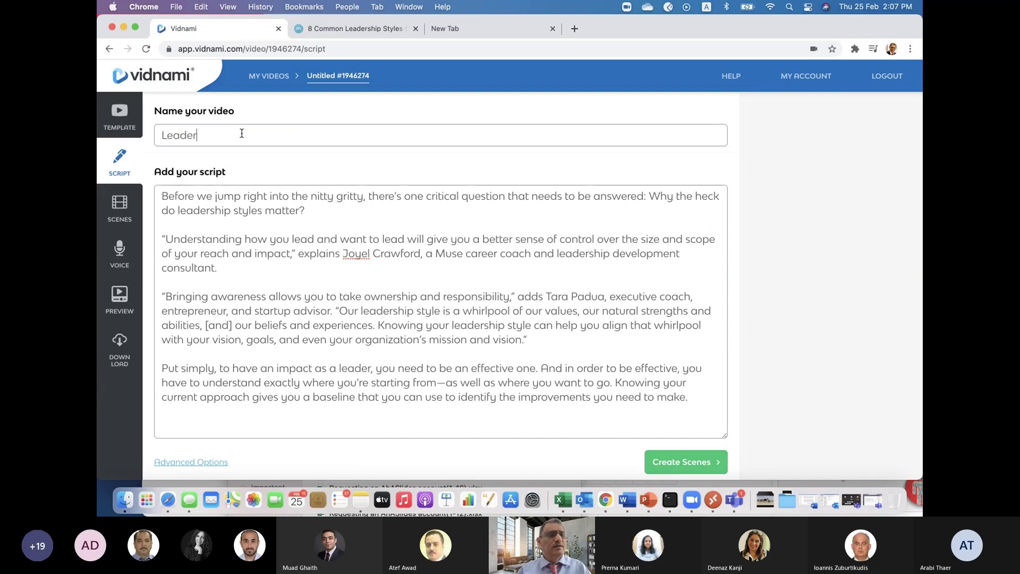
text(shi)
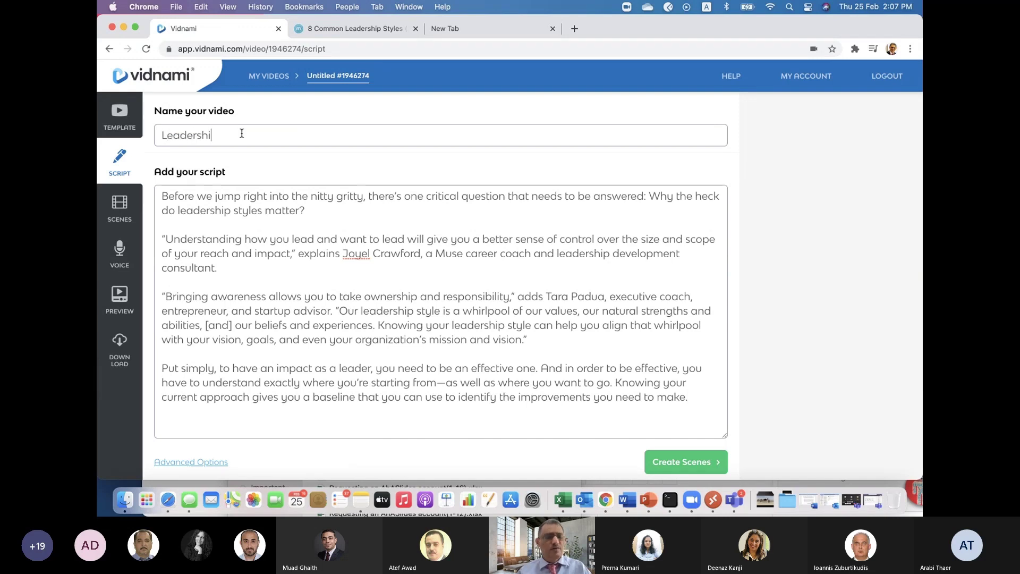
text(p Style)
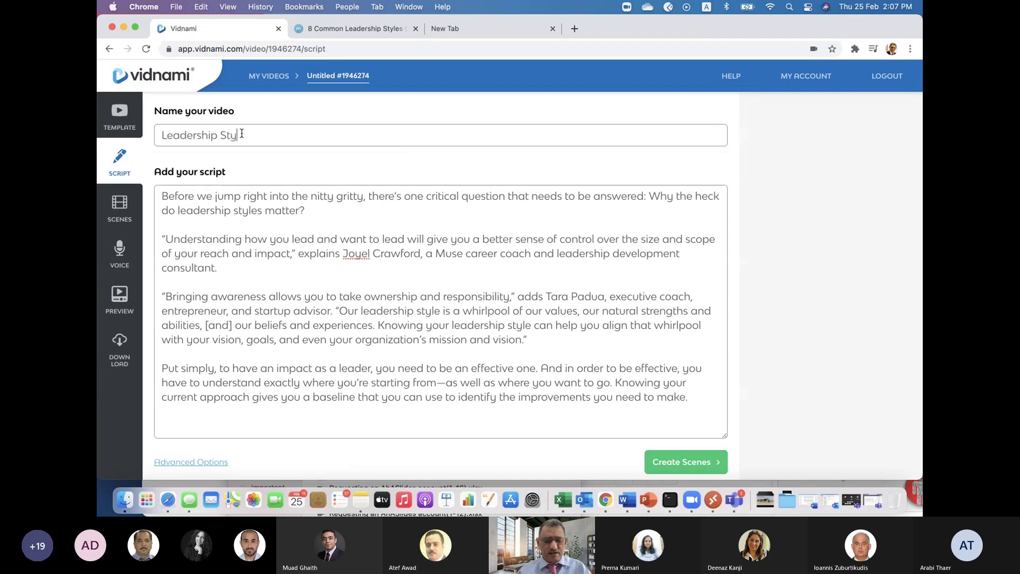
click(264, 264)
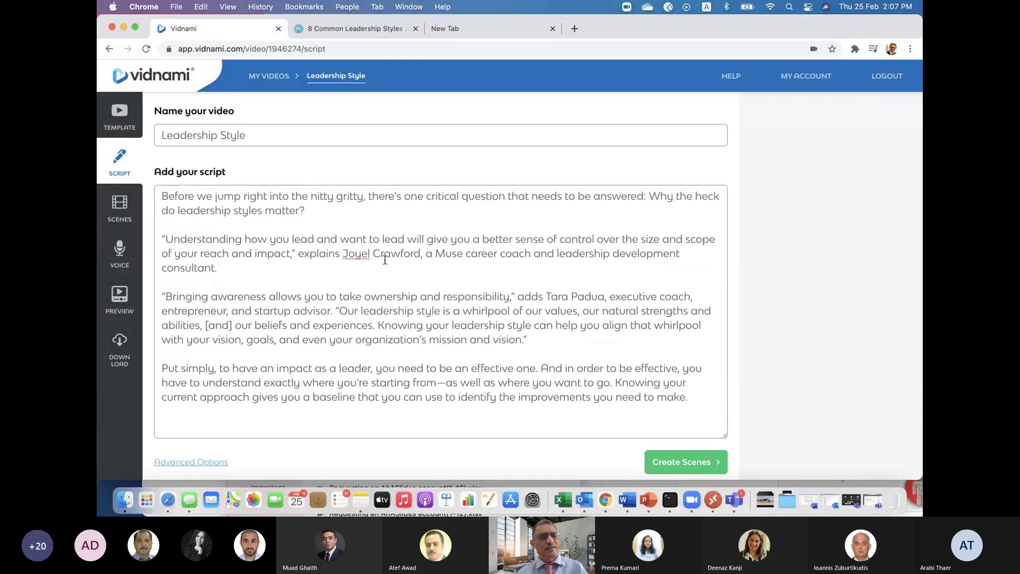
Split the script's first paragraph with blank lines after "nitty gritty," and after "needs to be answered:".
key(Return)
key(Return)
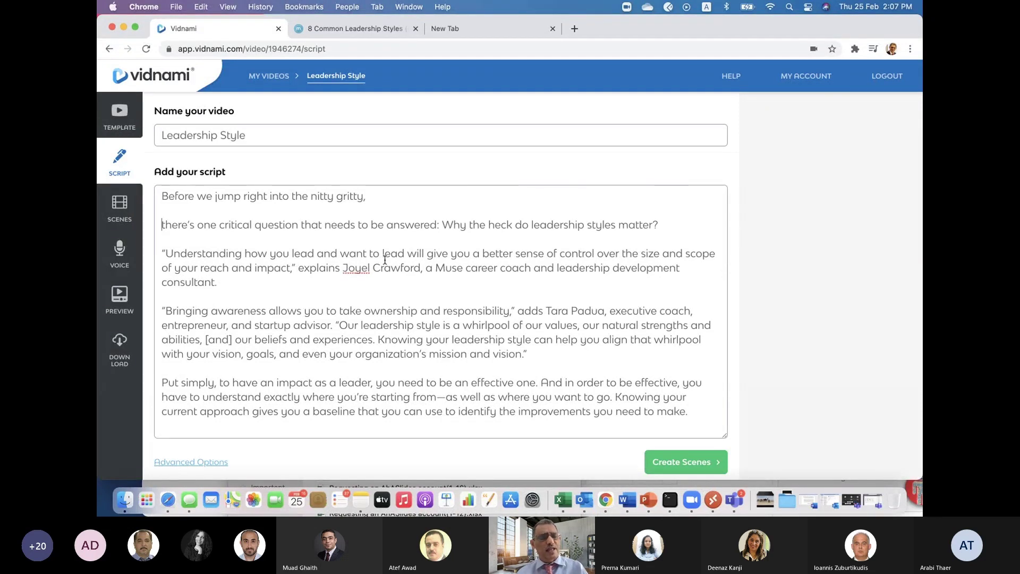
click(442, 224)
key(Return)
key(Return)
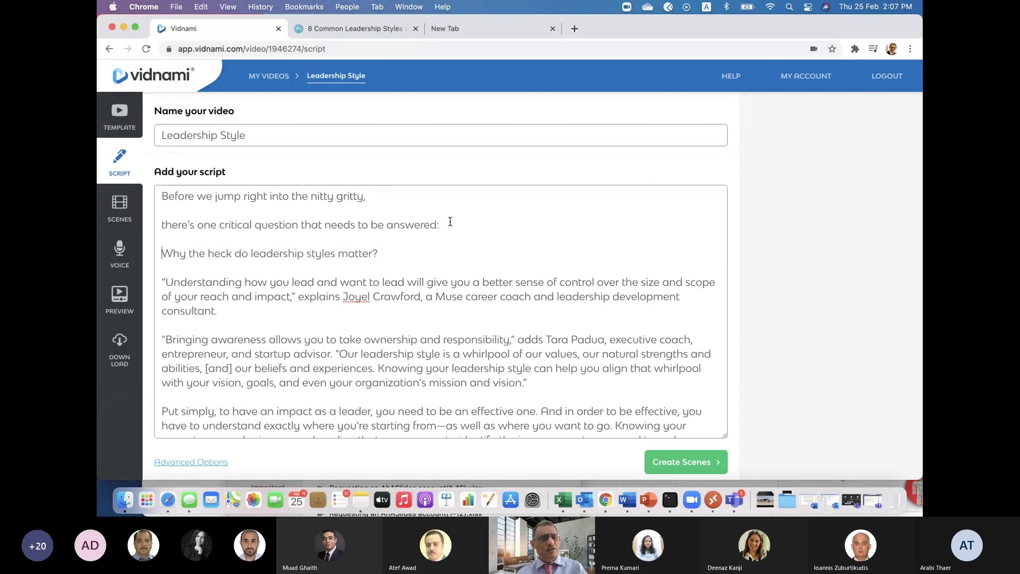
Split the "Understanding how you lead" paragraph with blank lines after "lead and want" and after "sense of control".
click(369, 284)
key(Return)
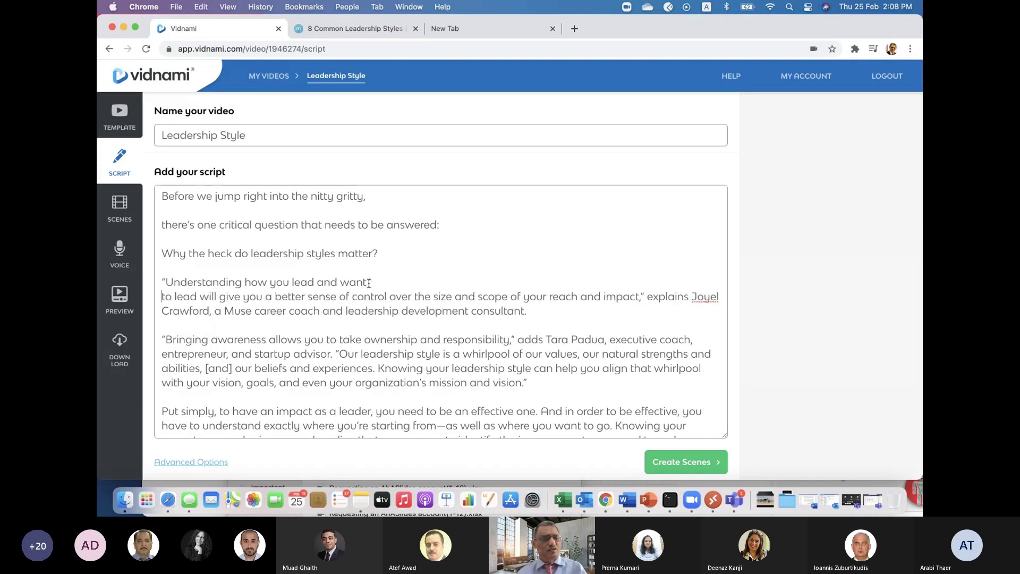
key(Return)
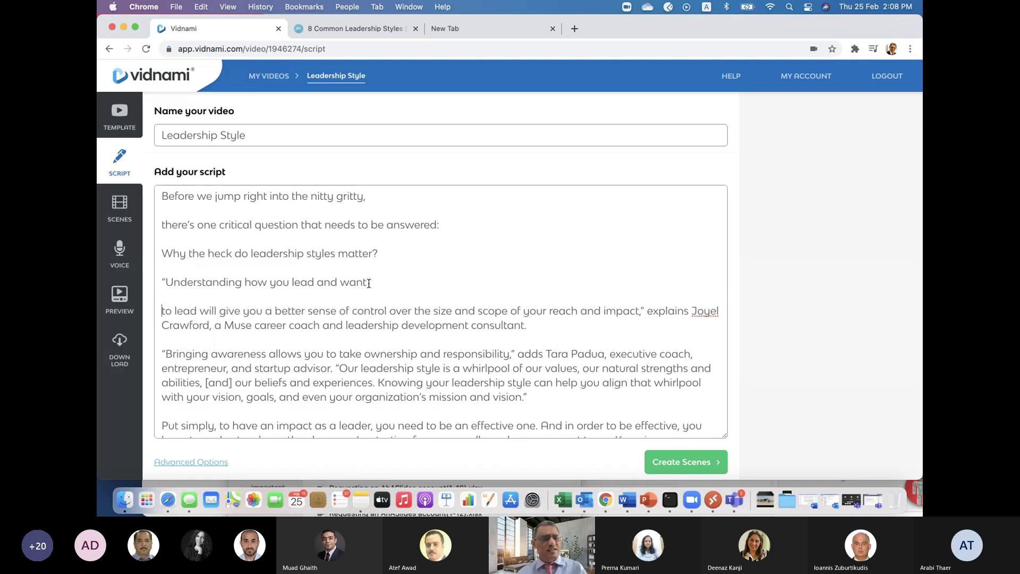
click(390, 311)
key(Return)
key(Return)
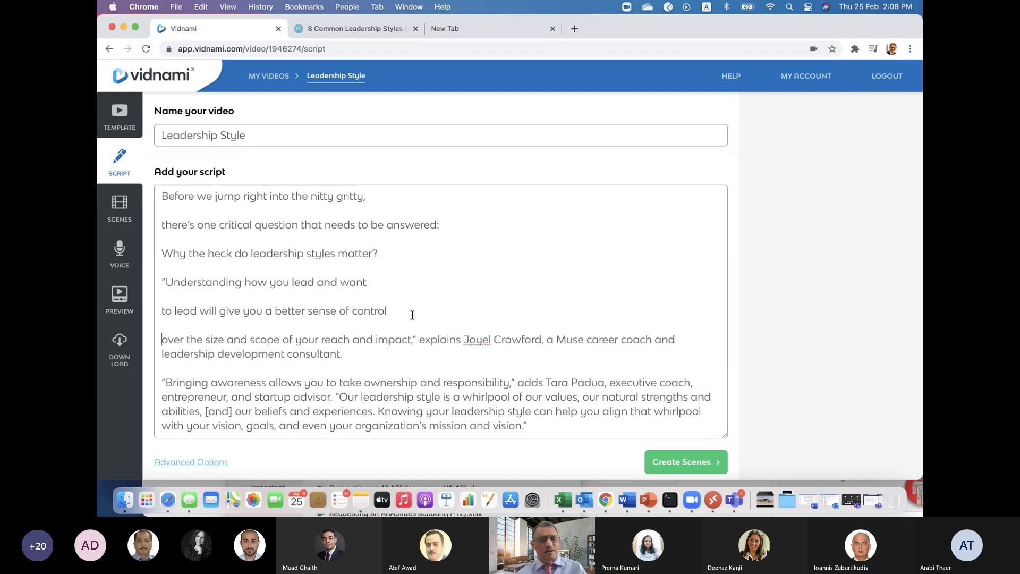
key(Return)
key(Return)
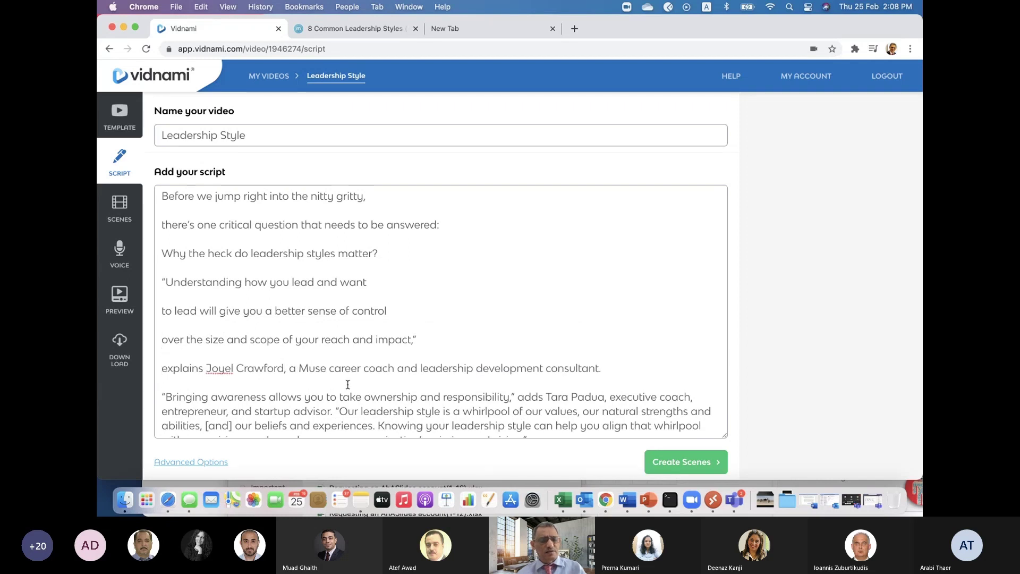
key(BackSpace)
key(BackSpace)
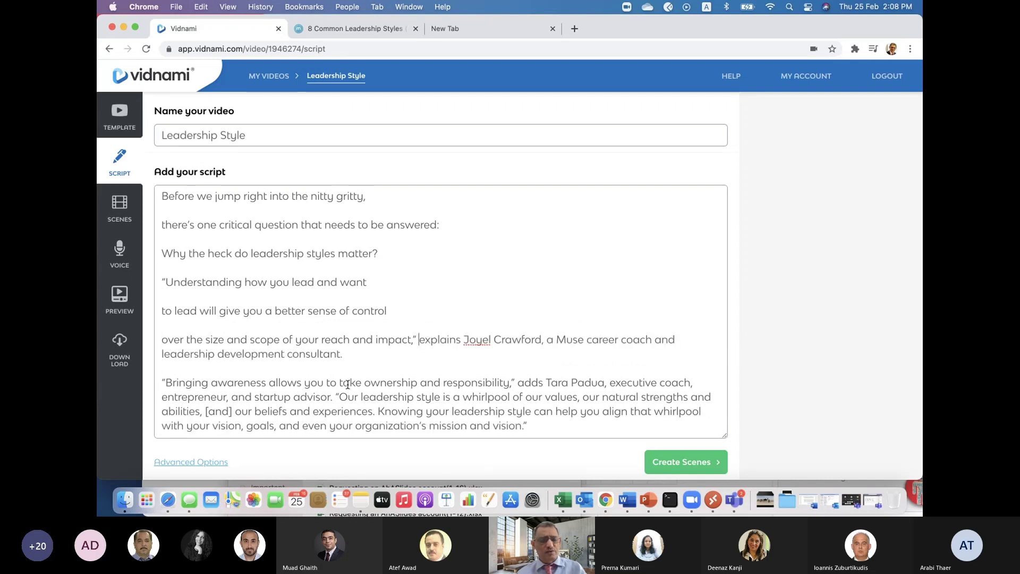
click(549, 340)
key(Return)
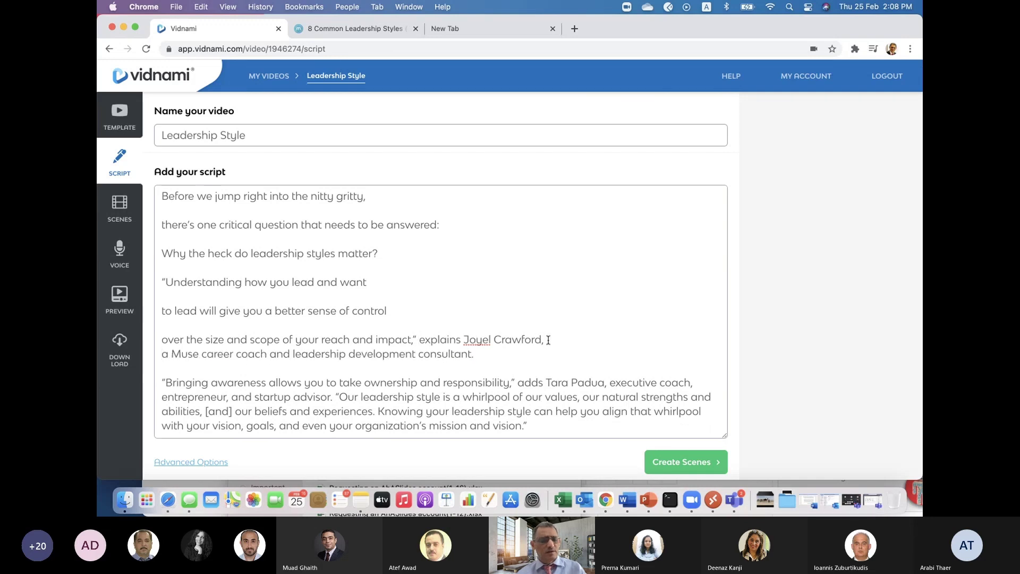
key(BackSpace)
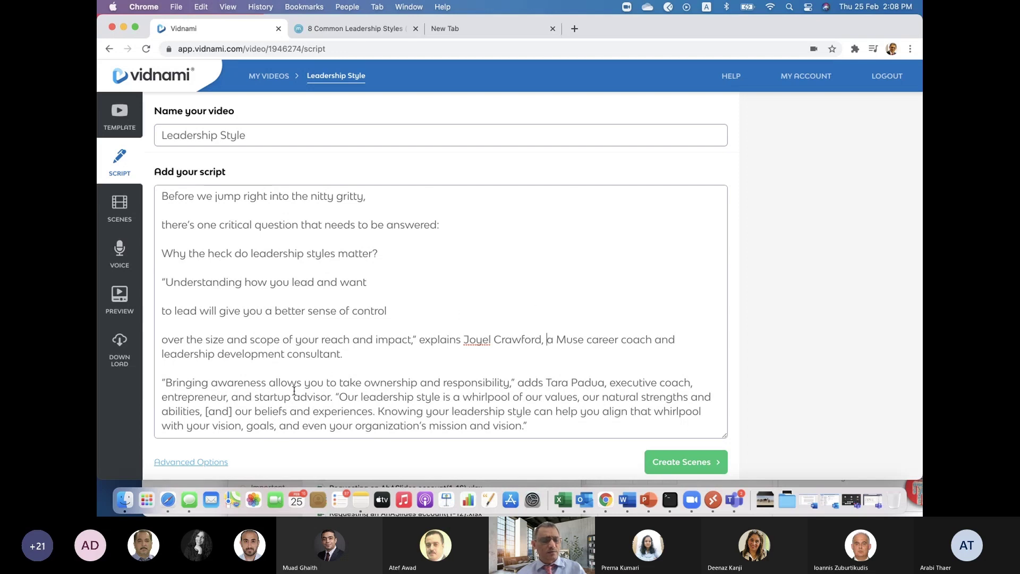
Split the "Bringing awareness" paragraph with blank lines after "responsibility," and after "entrepreneur,".
scroll(271, 389, down, 1)
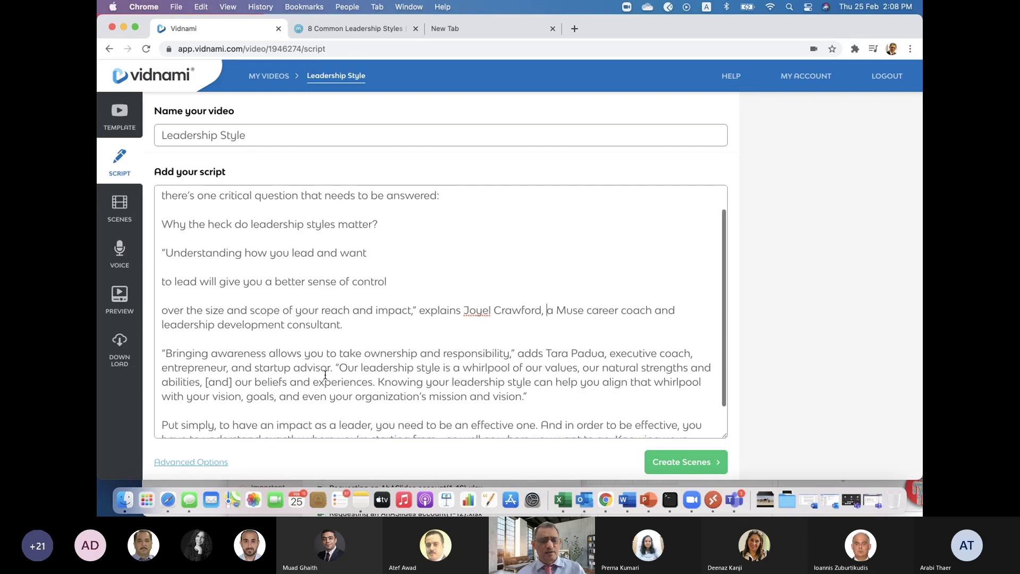
click(509, 353)
key(Return)
key(Return)
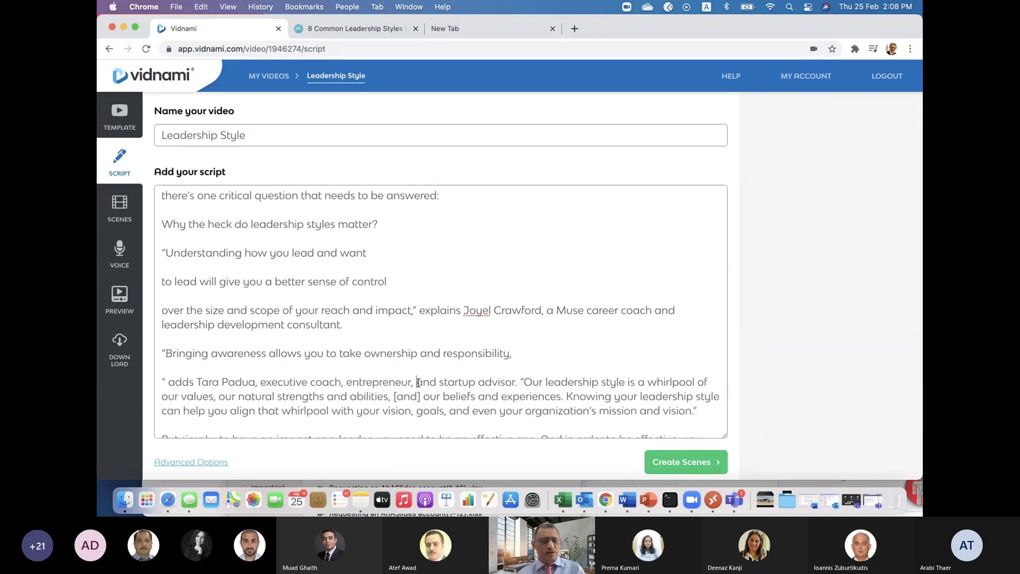
click(418, 382)
key(Return)
key(Return)
Split the "and startup advisor" paragraph with blank lines after "whirlpool of our values," and after "beliefs and experiences.".
scroll(498, 360, down, 2)
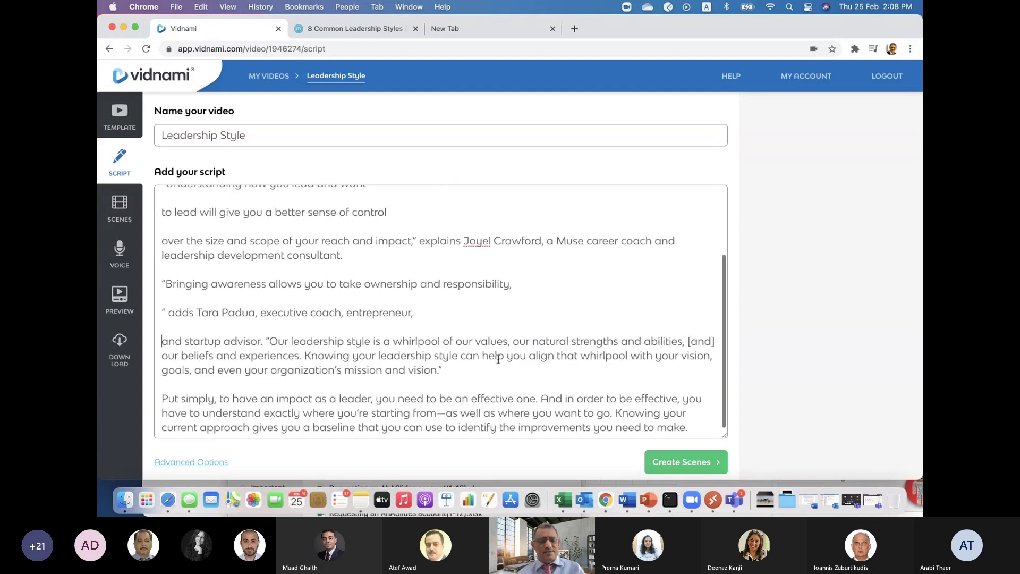
click(514, 341)
key(Return)
key(Return)
scroll(545, 404, down, 1)
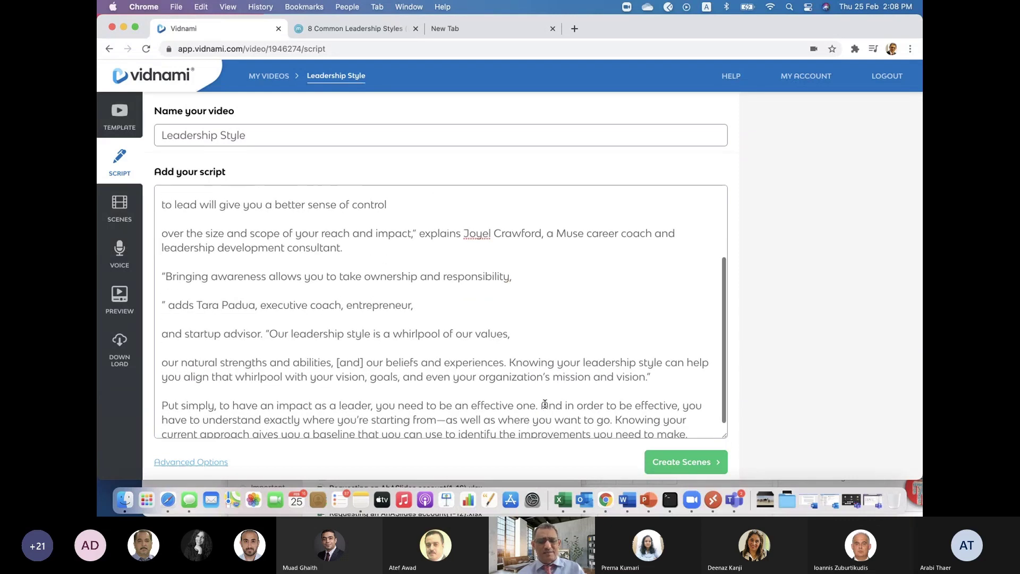
click(509, 356)
key(Return)
key(Return)
scroll(510, 356, down, 1)
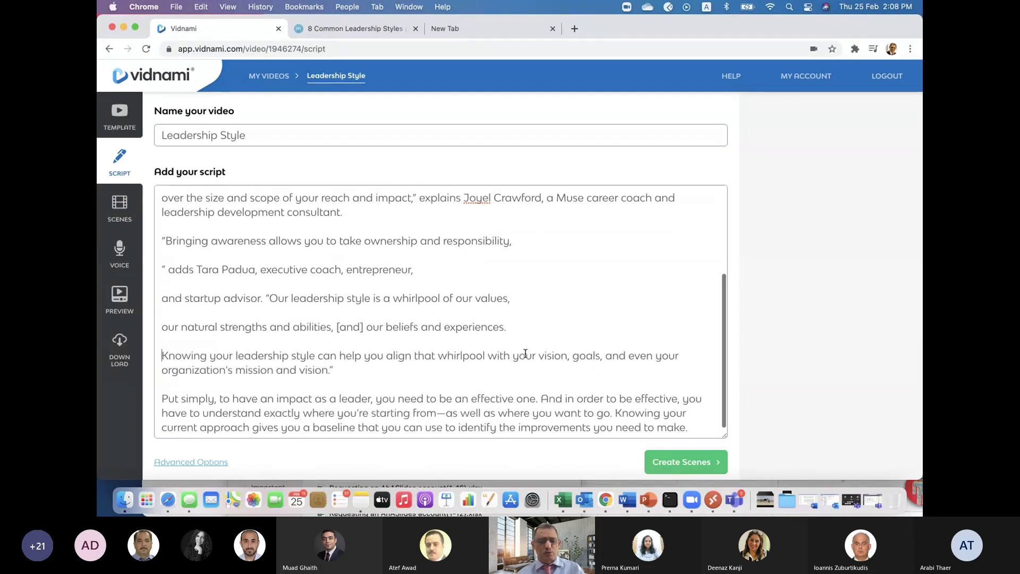
Add a blank line after "align that whirlpool" in the "Knowing your leadership style" paragraph and after "an effective one." in the "Put simply" paragraph.
key(Return)
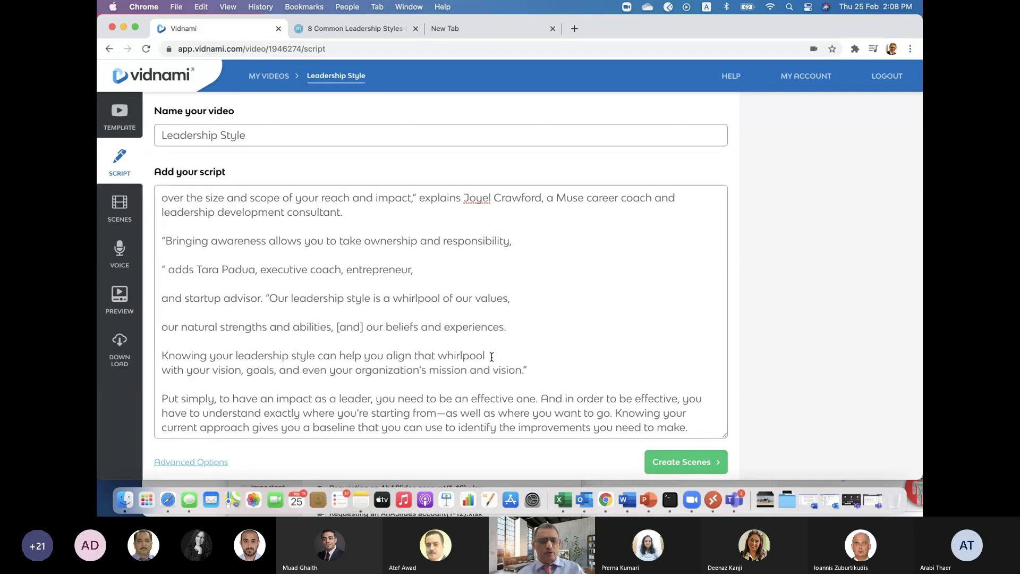
key(Return)
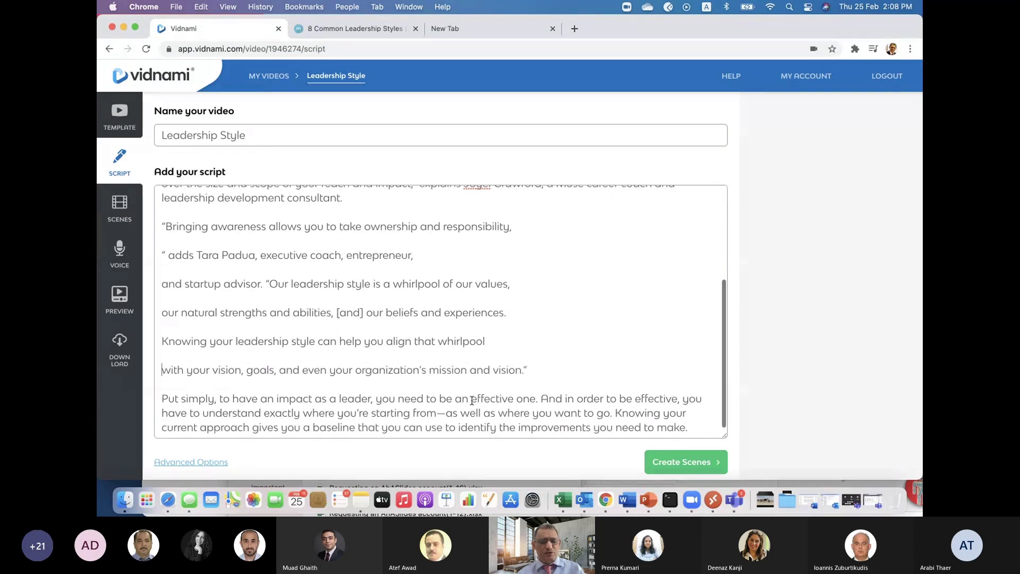
click(542, 398)
key(Return)
key(Return)
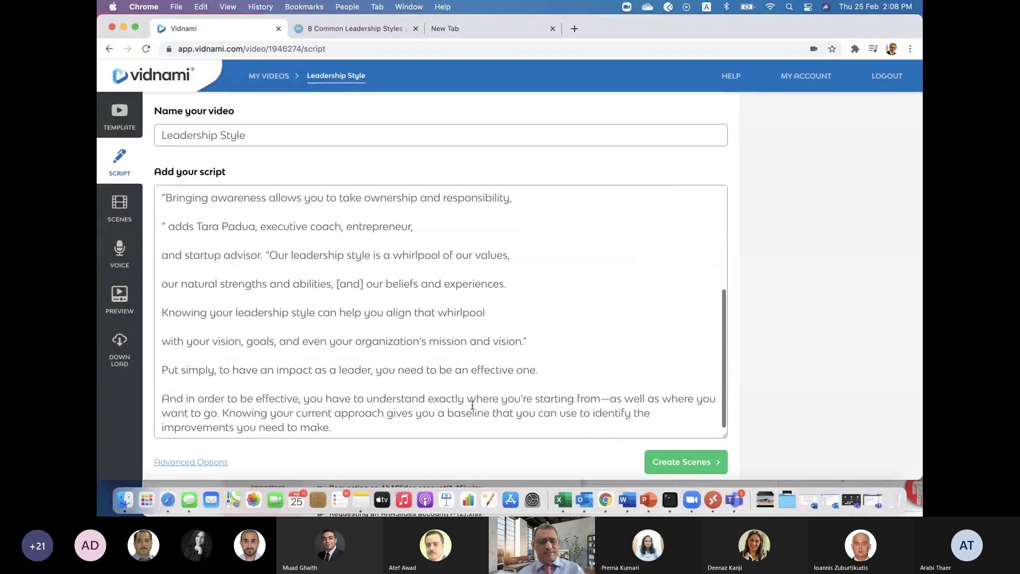
Split the "And in order to be effective" paragraph with blank lines after "understand exactly", "want to go." and "gives you a baseline".
click(468, 399)
key(Return)
key(Return)
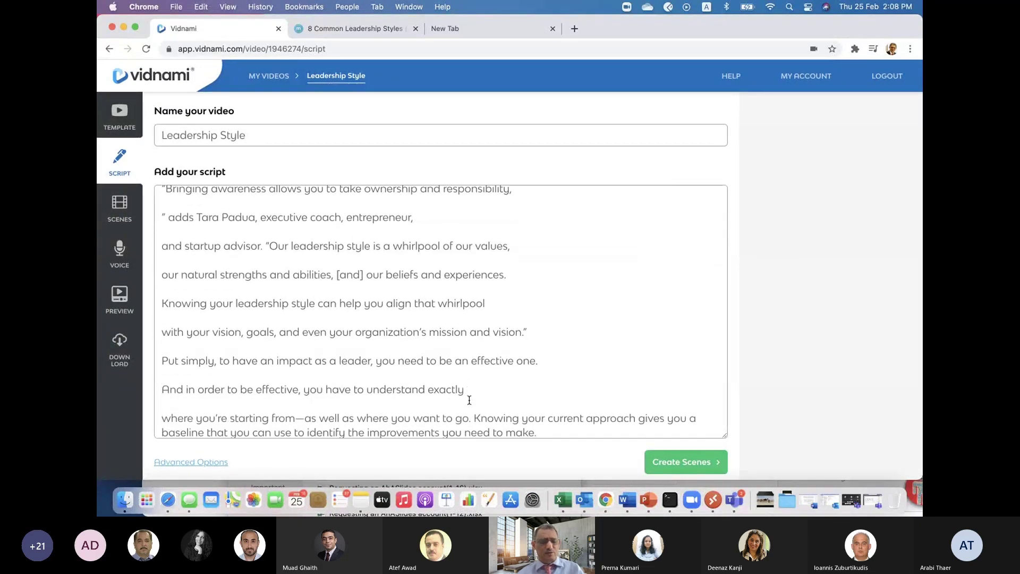
key(Return)
key(Return)
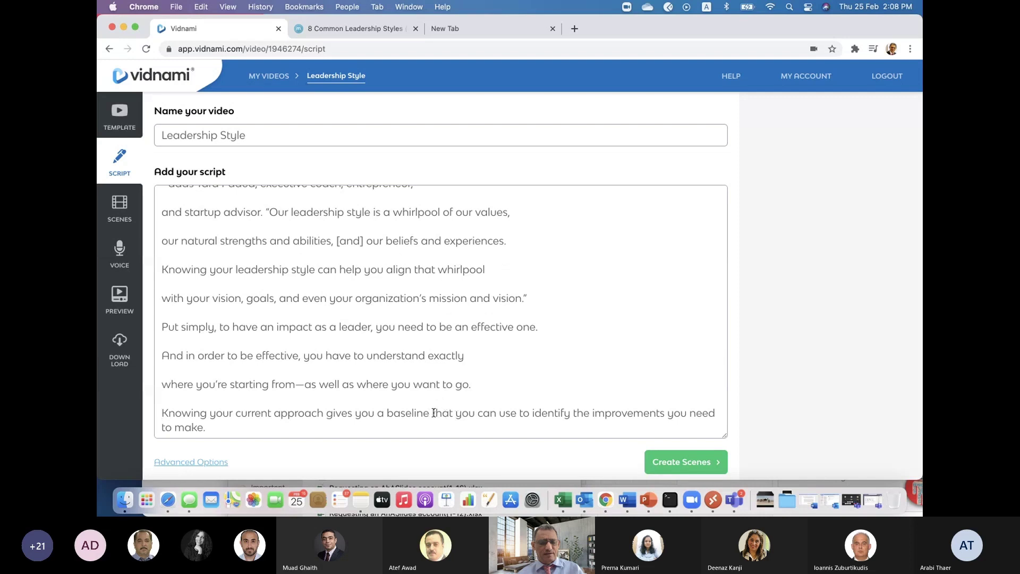
click(433, 413)
key(Return)
key(Return)
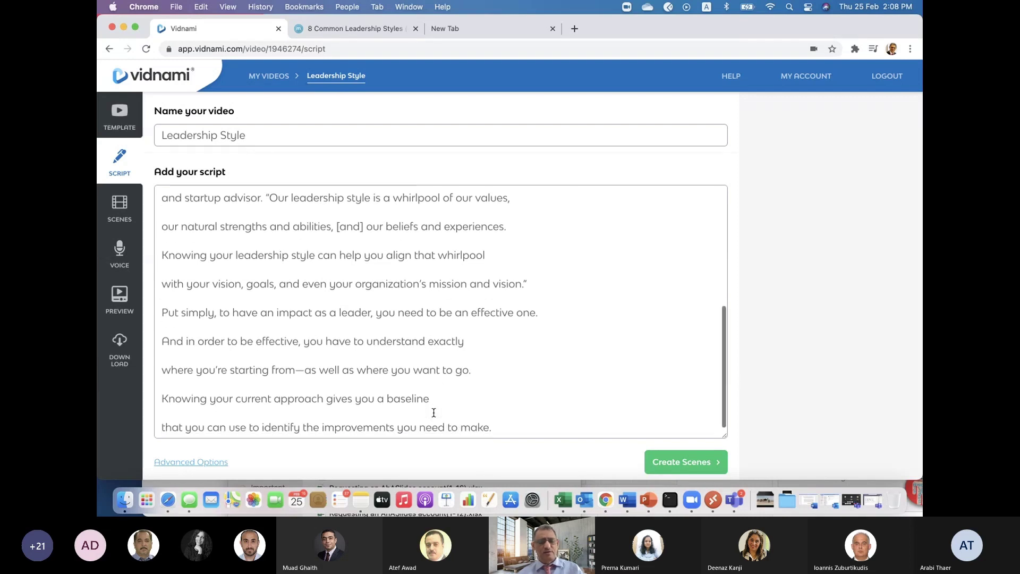
Check the split script blocks and create the scenes from the finished script.
scroll(501, 372, up, 5)
scroll(500, 367, down, 5)
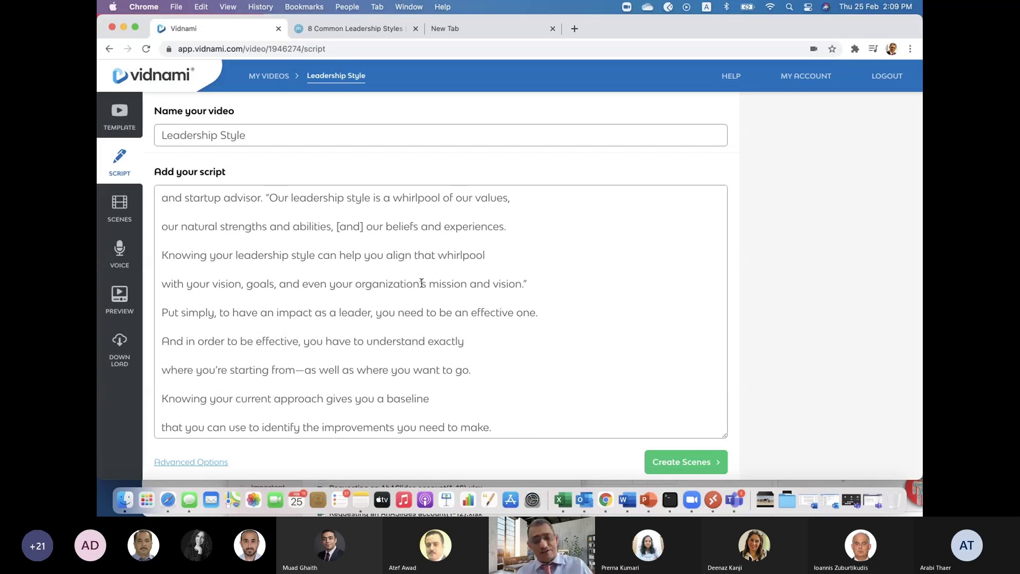
click(675, 463)
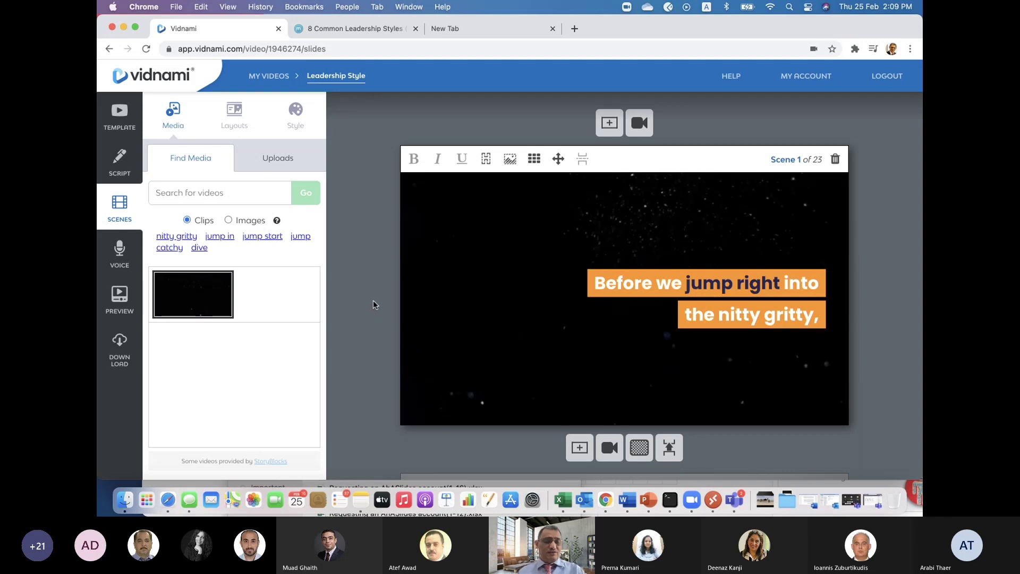
Examine the generated scenes in order, checking how each background clip fits its caption.
scroll(372, 304, down, 5)
scroll(372, 304, down, 3)
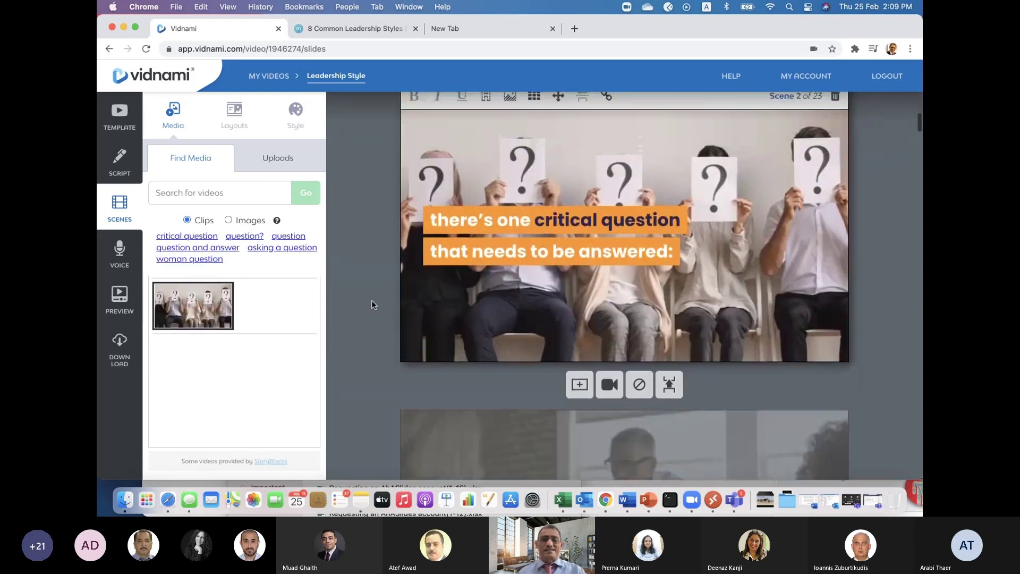
scroll(372, 304, down, 6)
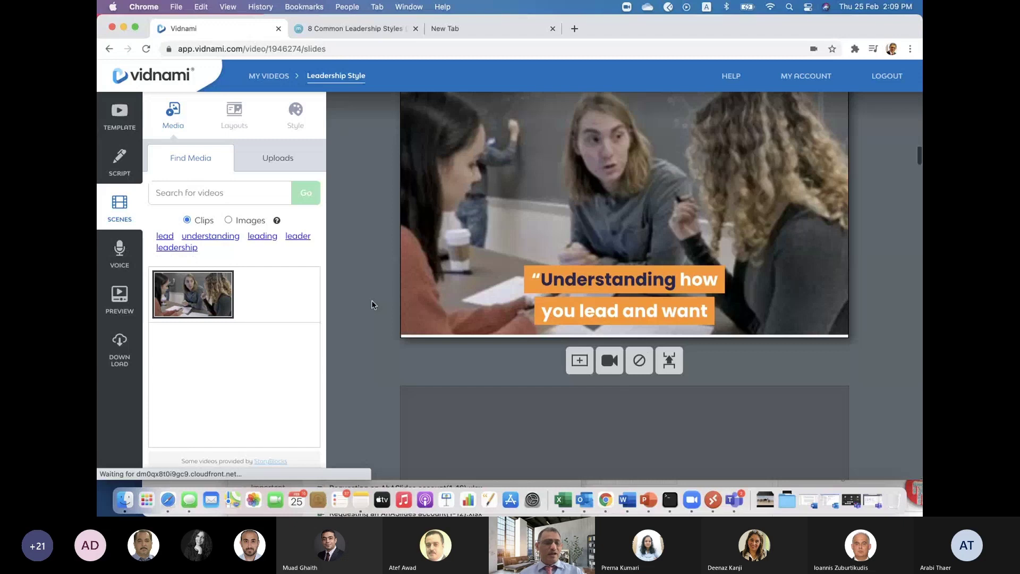
scroll(360, 340, up, 5)
scroll(360, 340, down, 5)
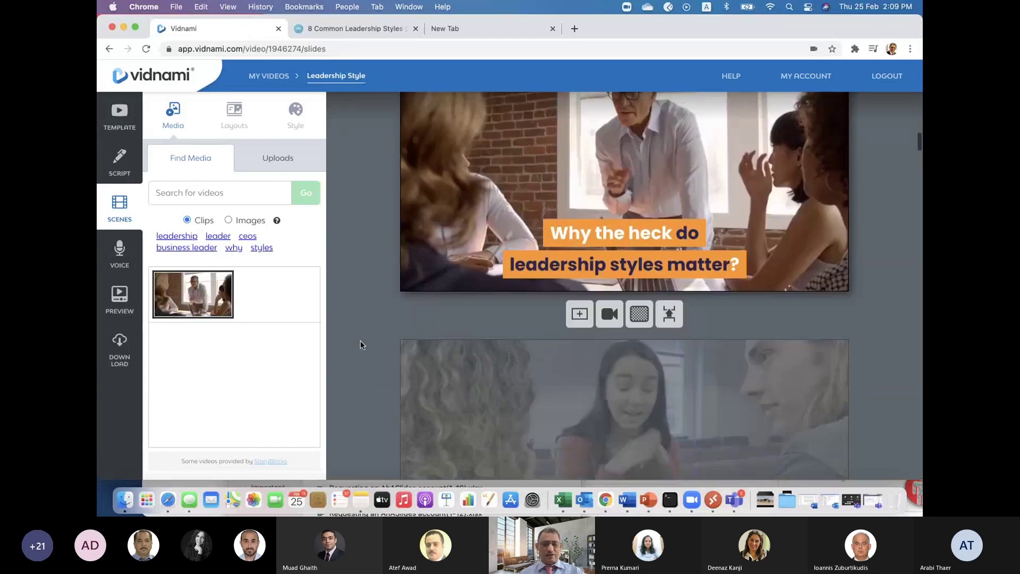
scroll(360, 340, down, 10)
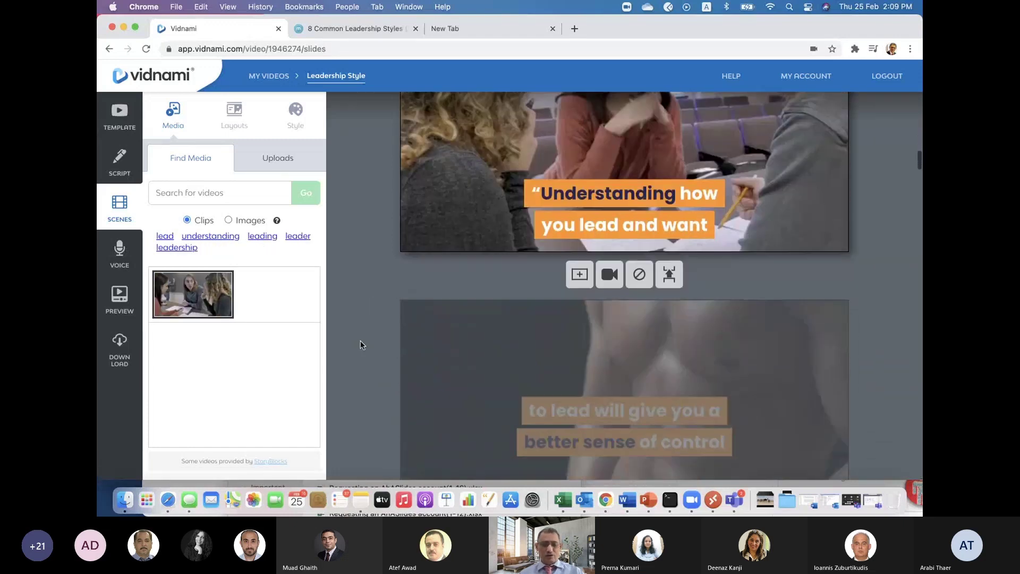
scroll(361, 341, down, 15)
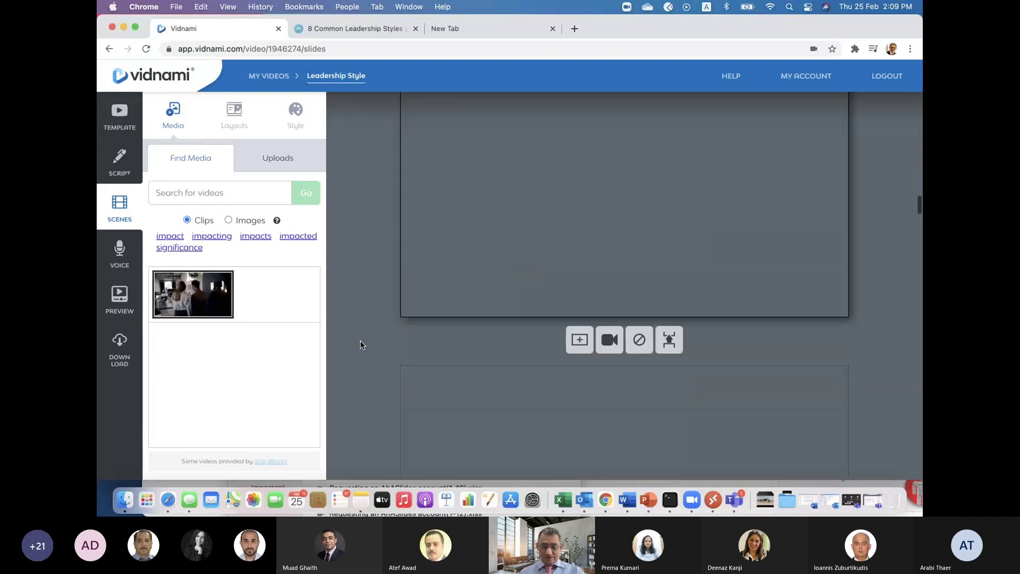
scroll(360, 344, down, 15)
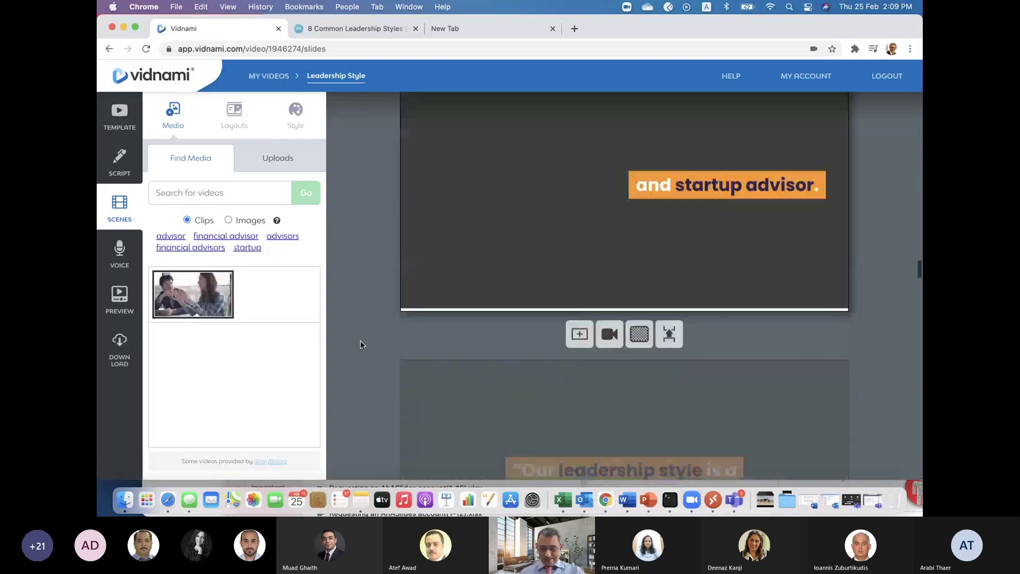
scroll(360, 345, down, 12)
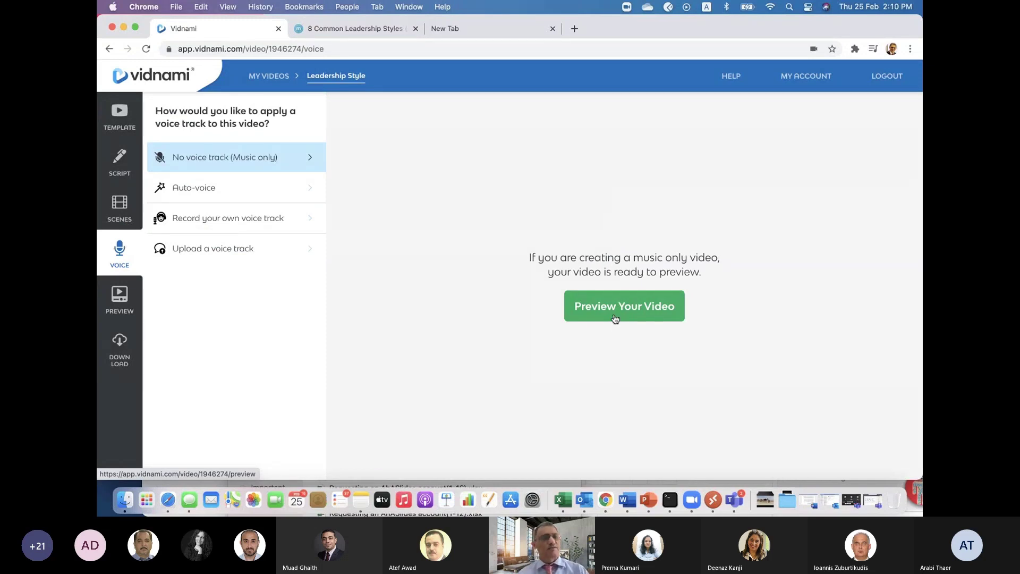
Apply an auto-voice track to the video, choose the United Kingdom voice Kate and play its sample.
click(257, 197)
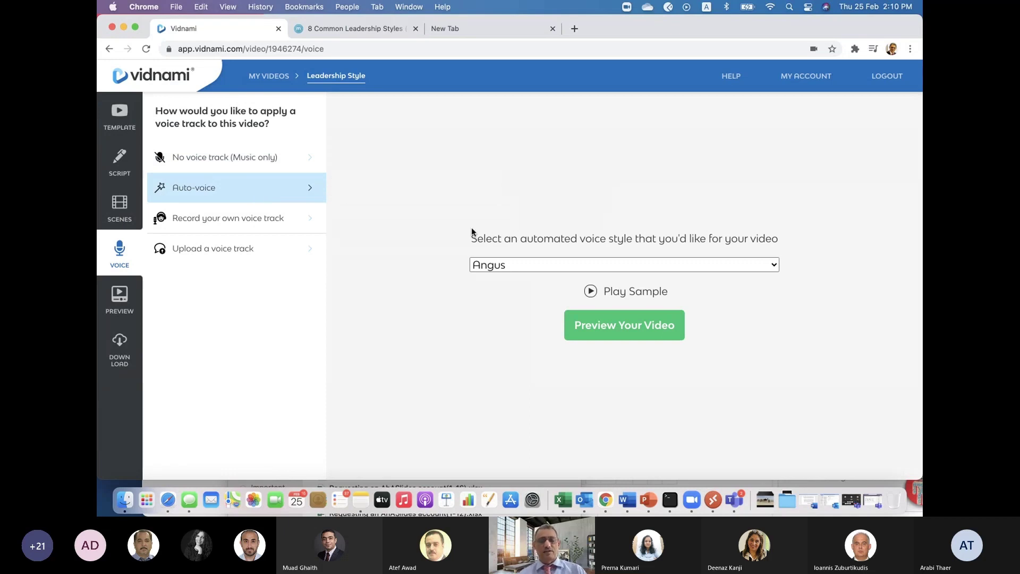
click(504, 267)
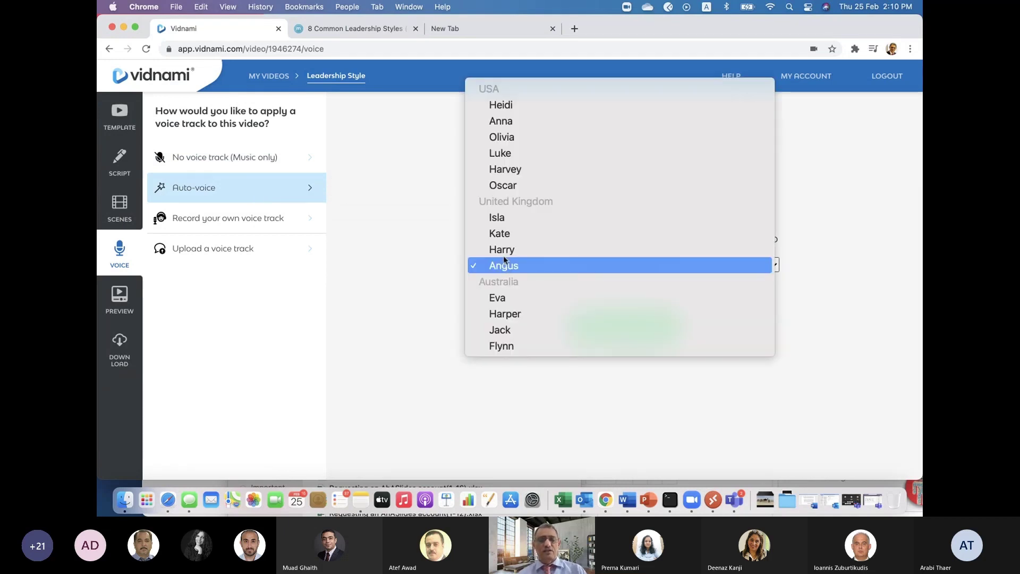
click(504, 237)
click(590, 291)
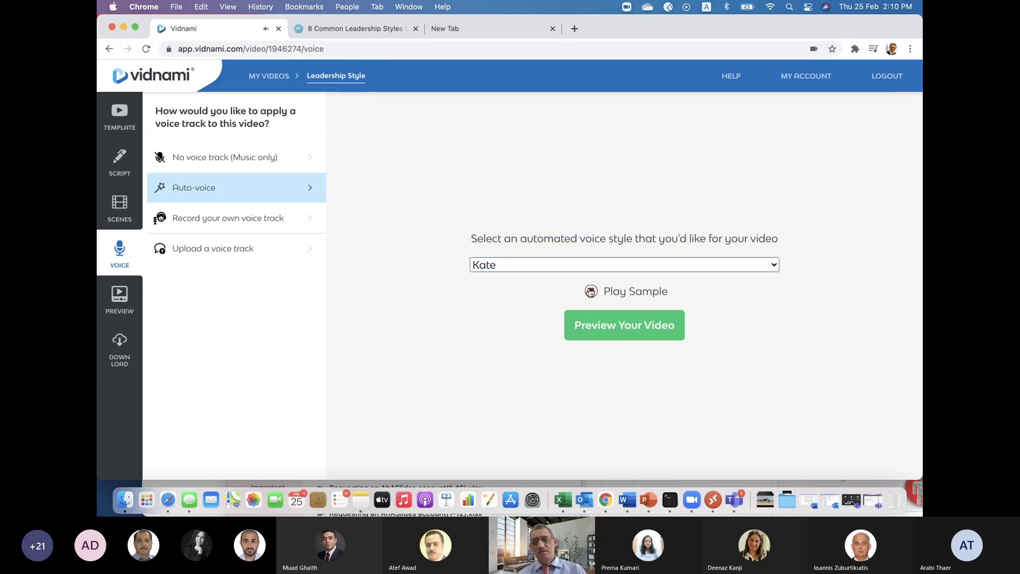
Set the automated voice to the United Kingdom voice Angus and play its sample.
click(527, 277)
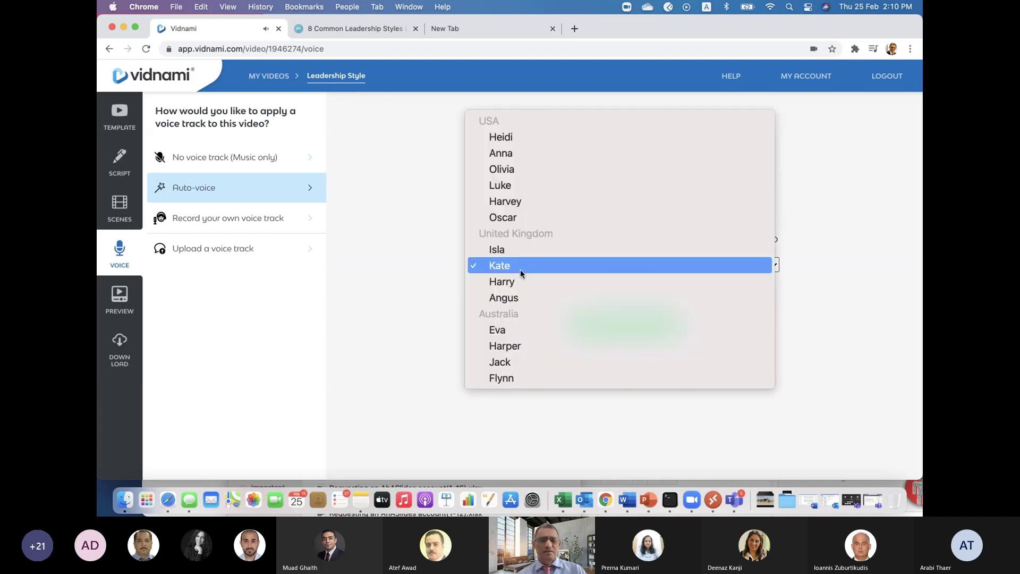
click(514, 301)
click(591, 294)
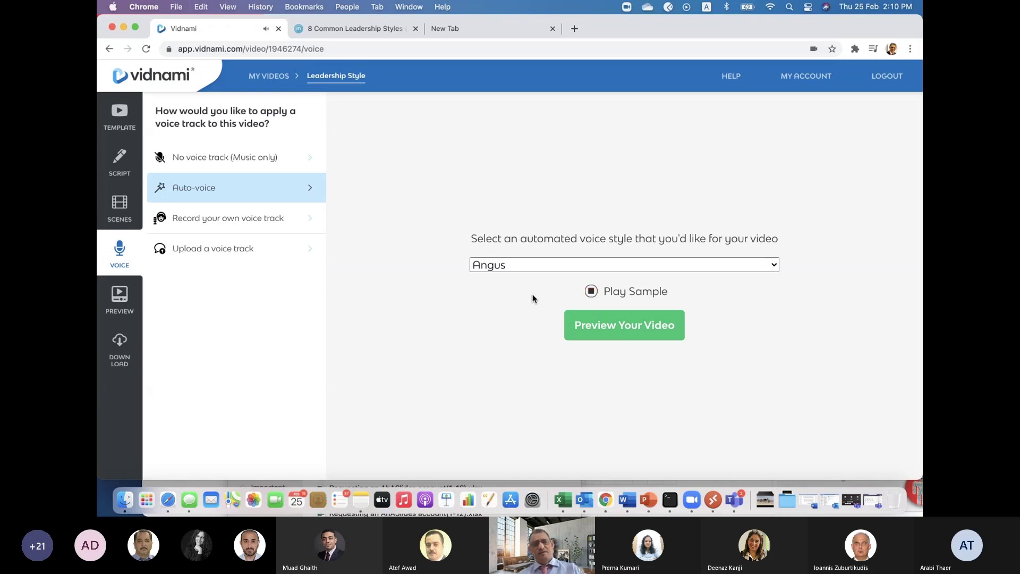
click(534, 264)
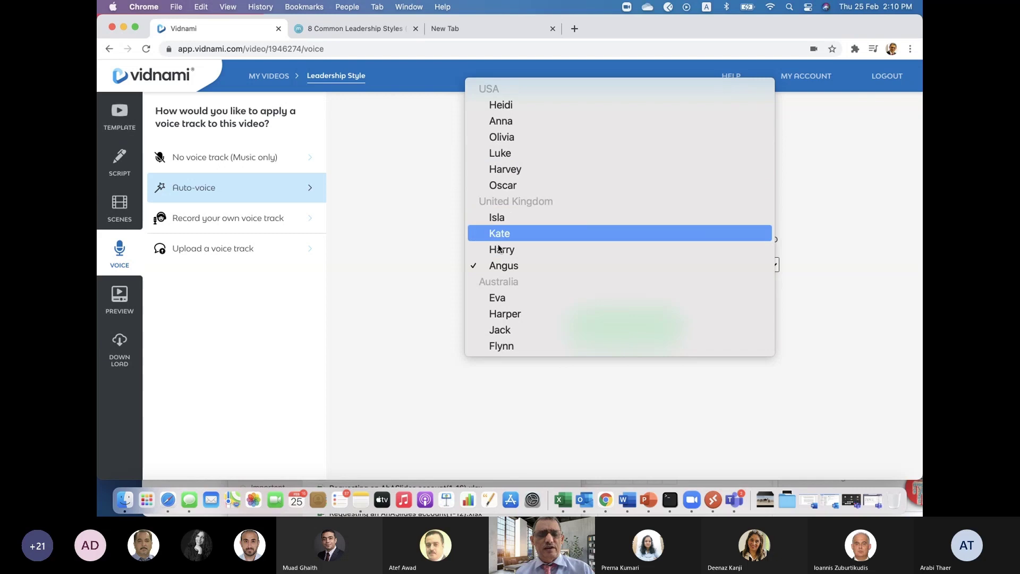
click(427, 302)
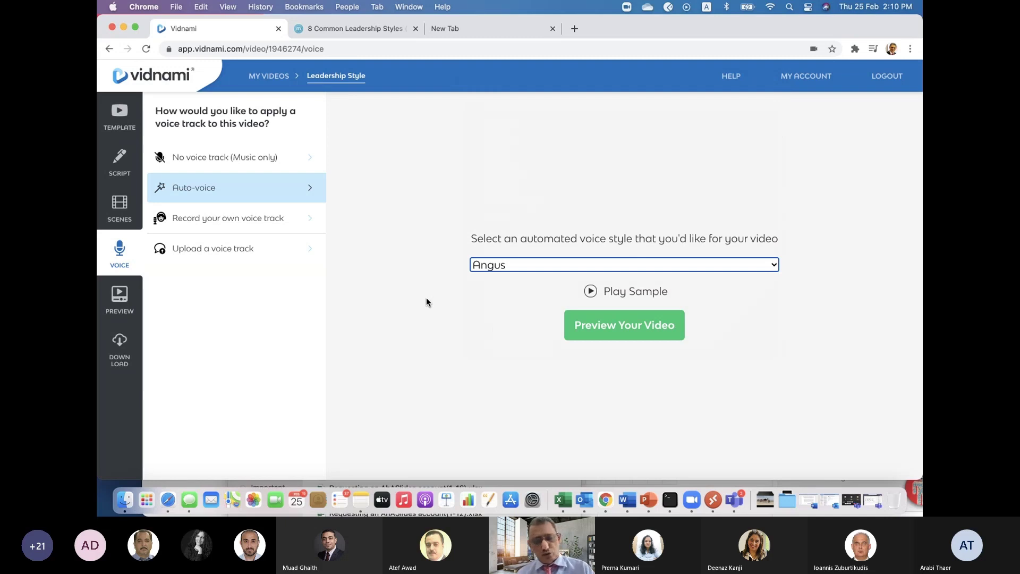
Build the preview of the video with the selected voice and play it through.
click(601, 329)
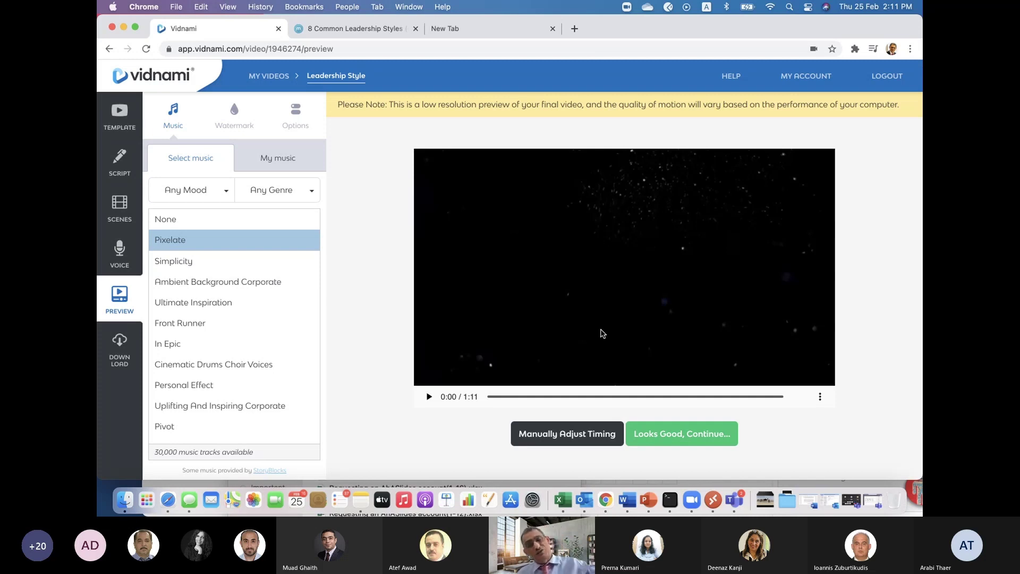
click(429, 397)
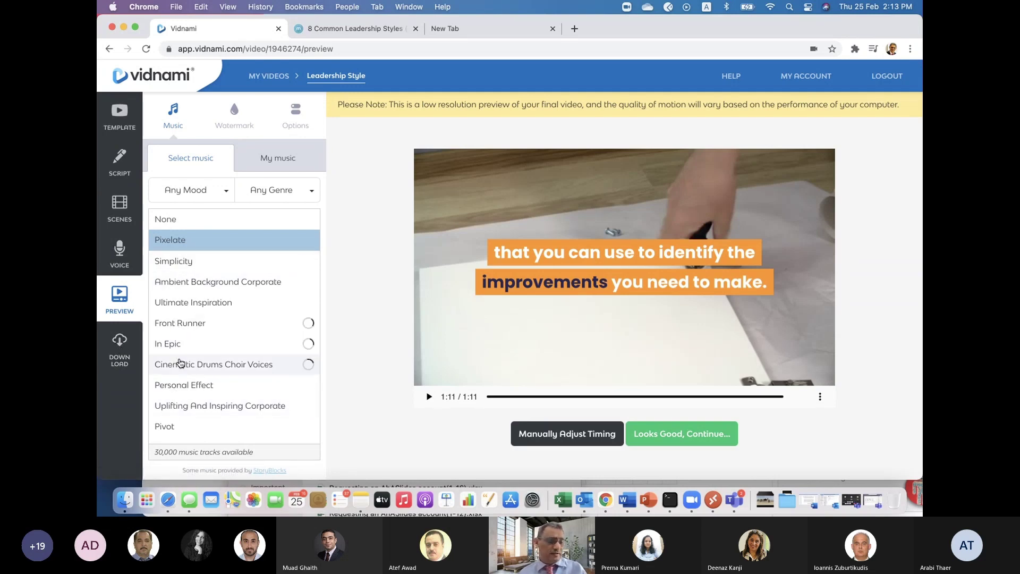
mouse_move(177, 245)
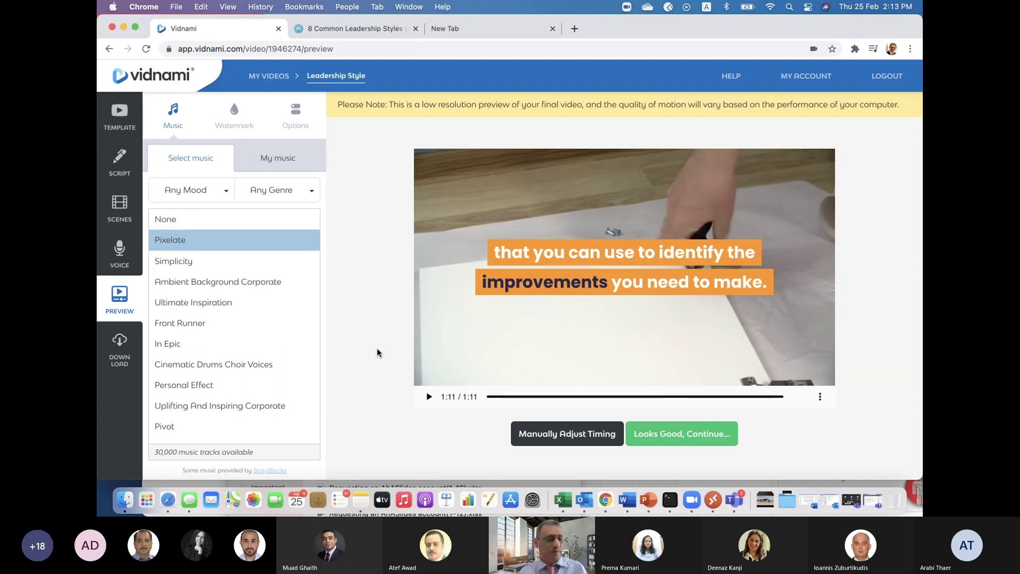
Generate the final downloadable video in High Definition (720p resolution).
click(122, 352)
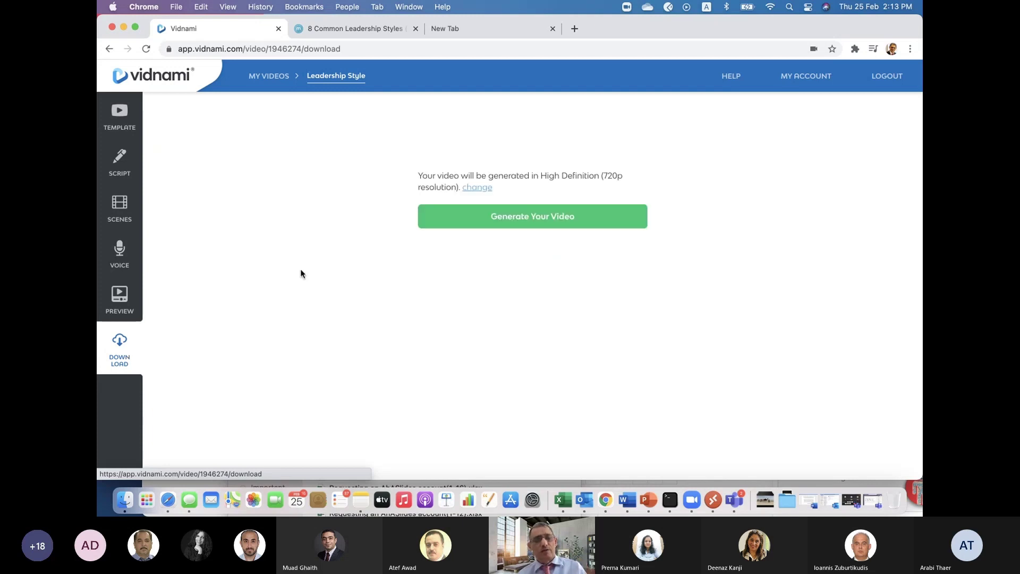
click(503, 218)
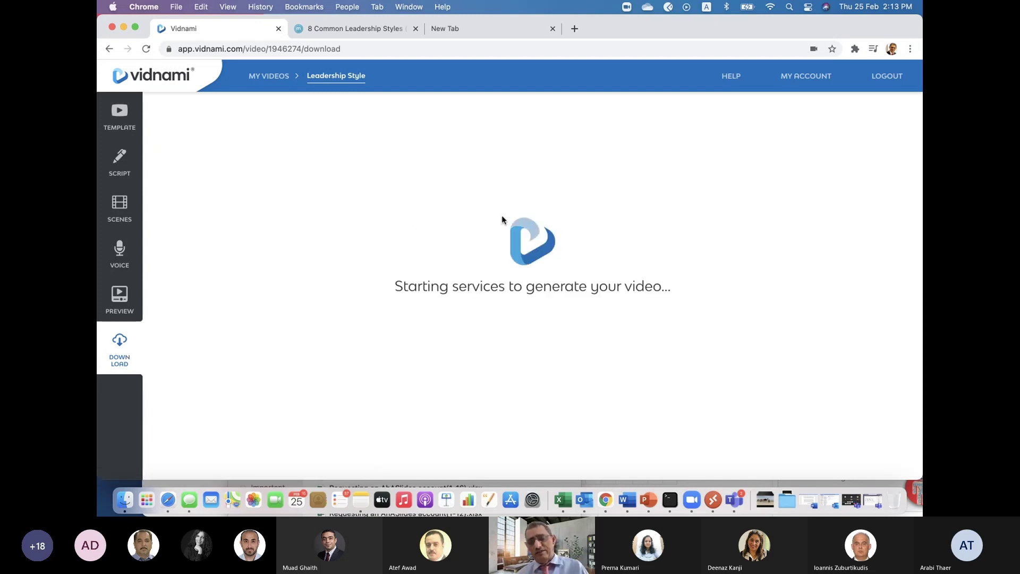
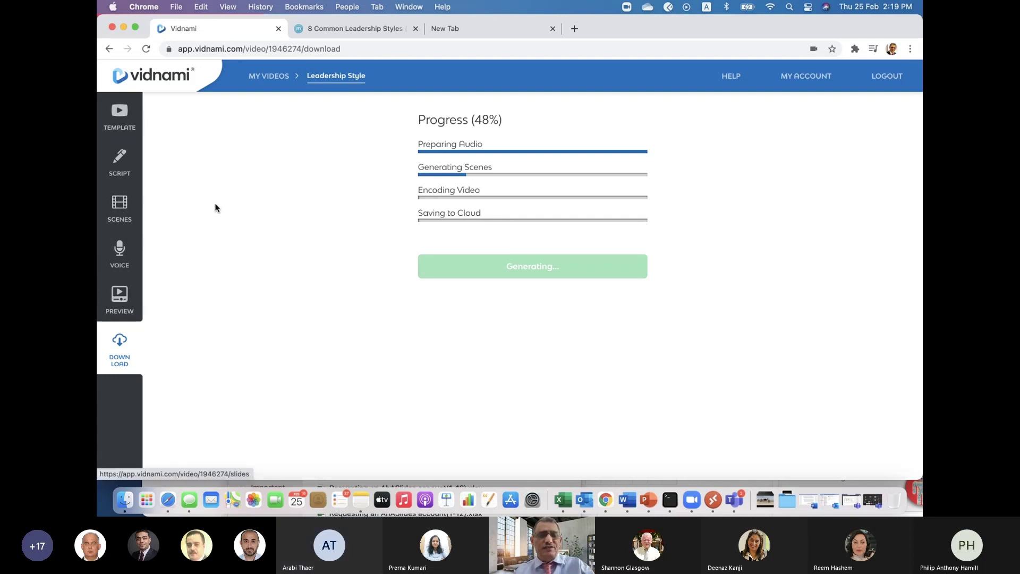
Replace the clip of Scene 5 ("to lead will give you a better sense of control") with the blue-lit silhouette clip from a "leadership" search.
click(121, 208)
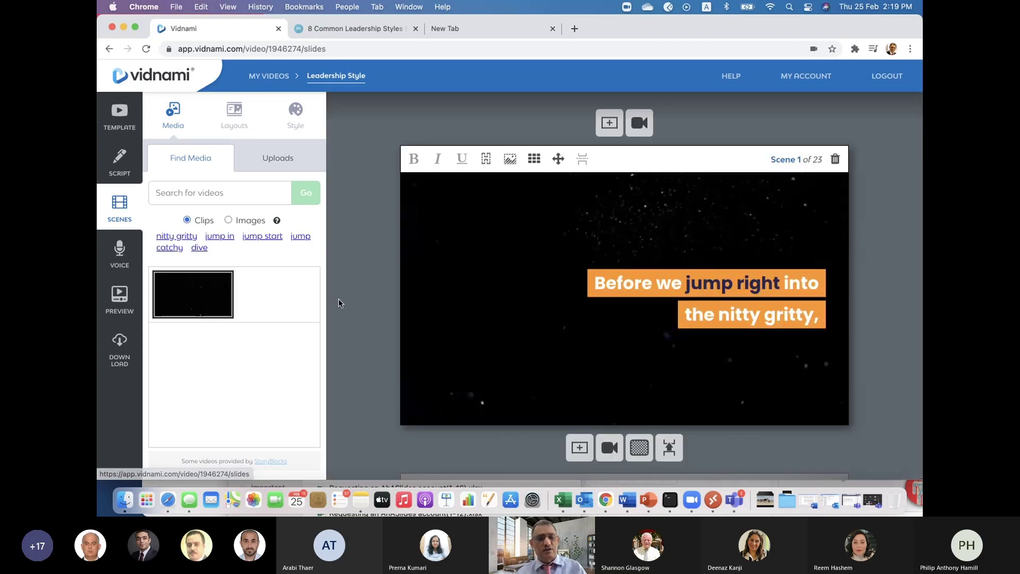
scroll(368, 317, down, 5)
scroll(368, 318, down, 10)
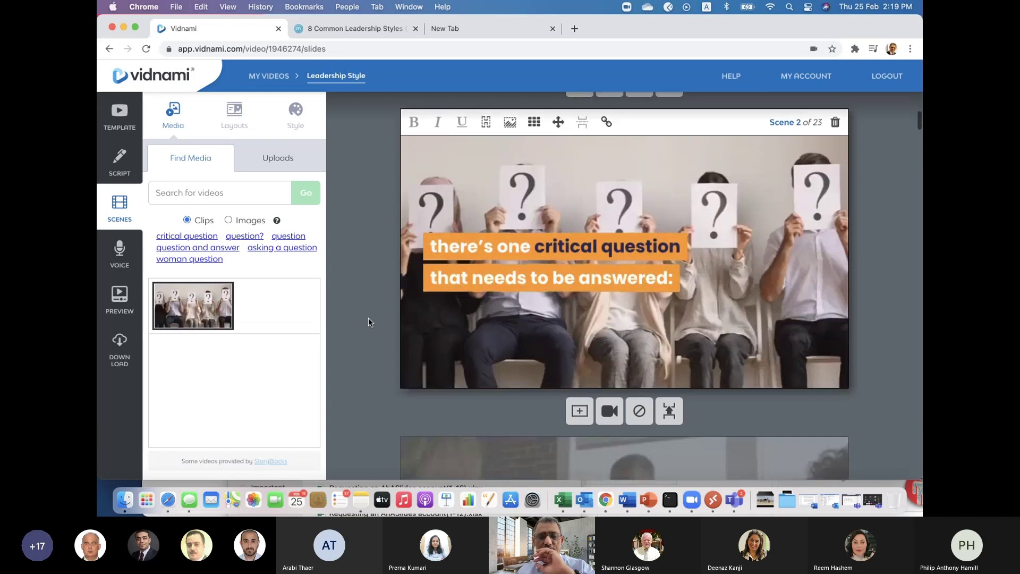
scroll(368, 318, down, 5)
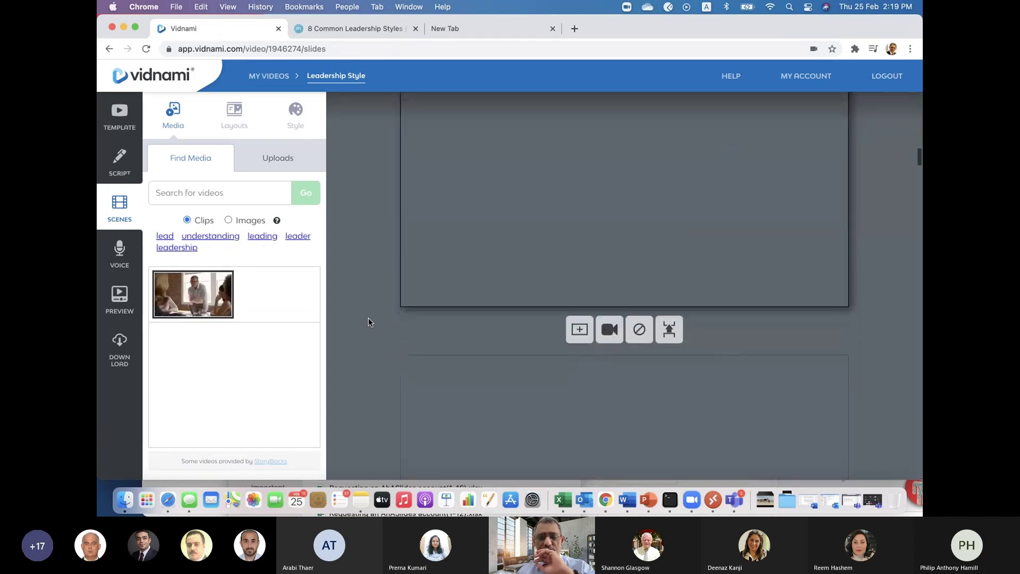
scroll(368, 318, down, 5)
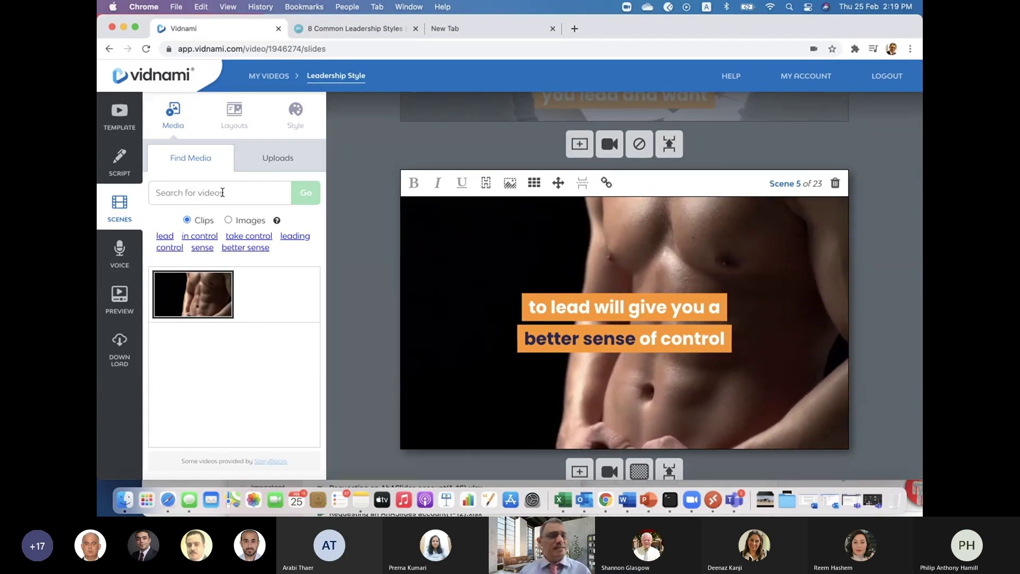
text(lead)
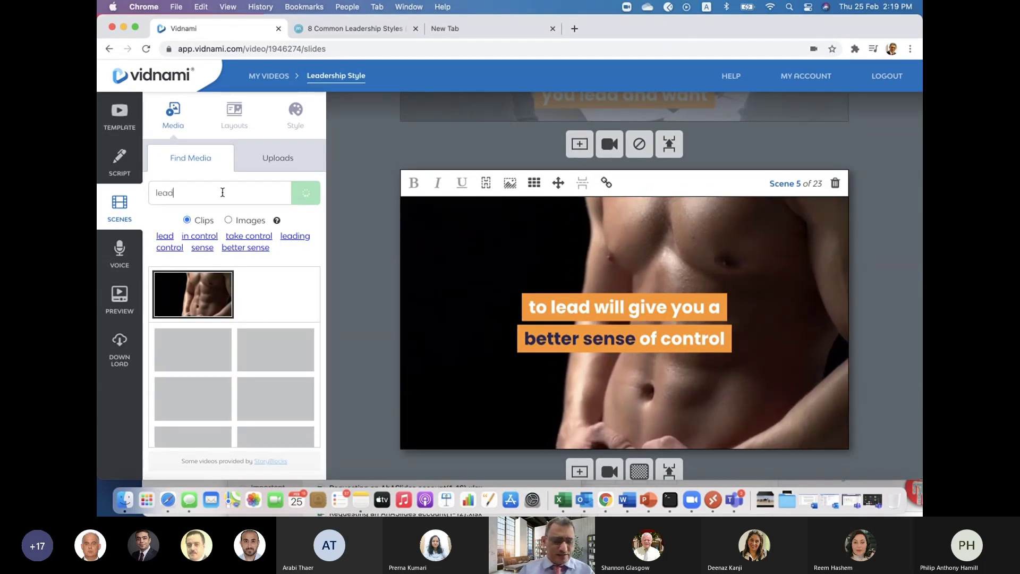
text(ership)
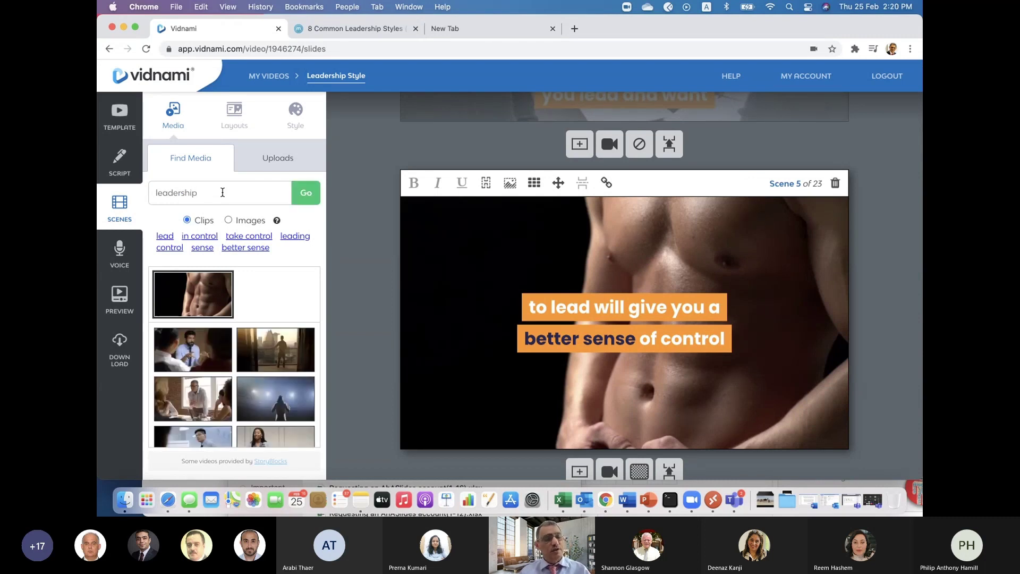
scroll(219, 383, down, 3)
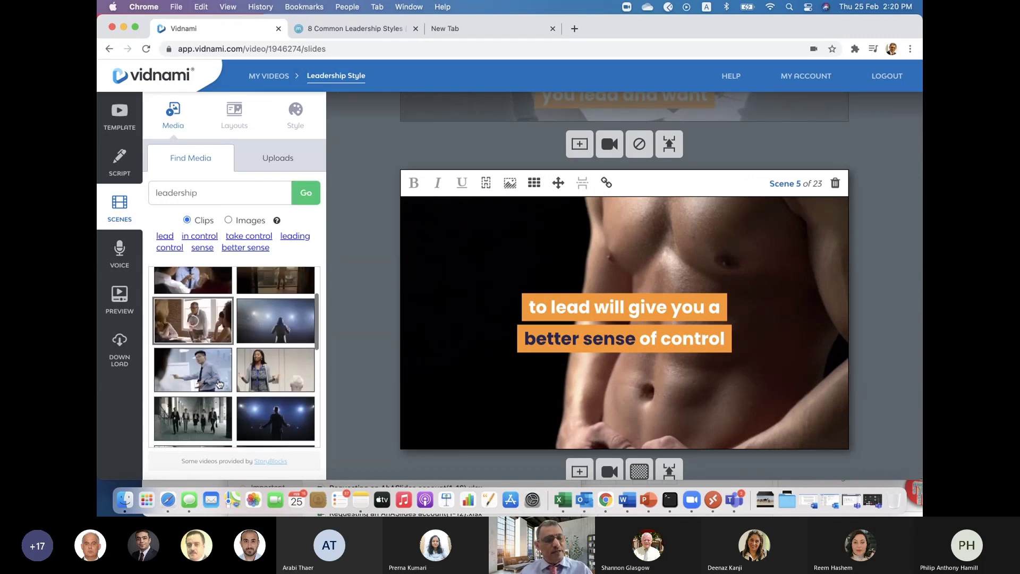
click(274, 325)
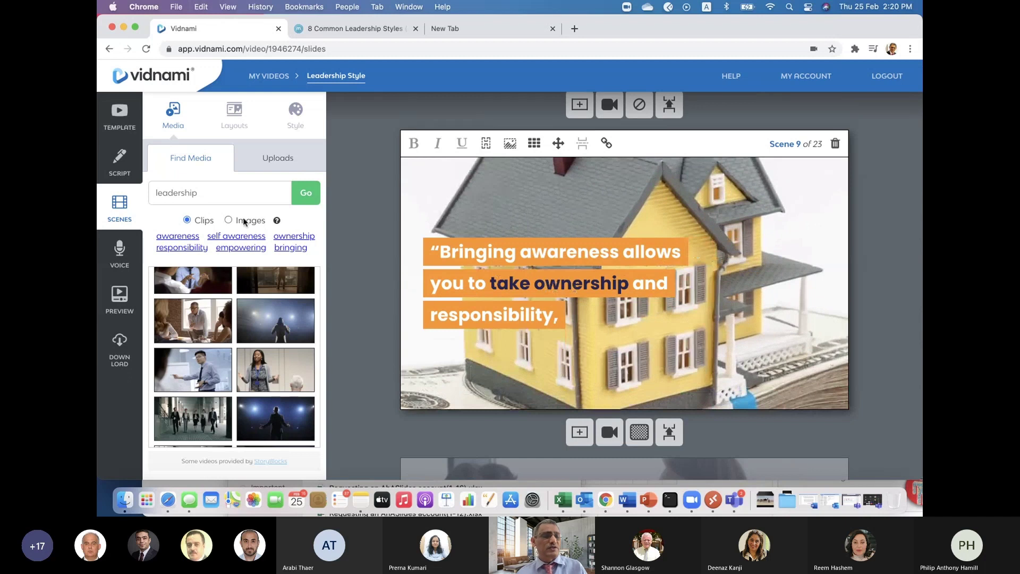
double_click(236, 200)
text(oweners)
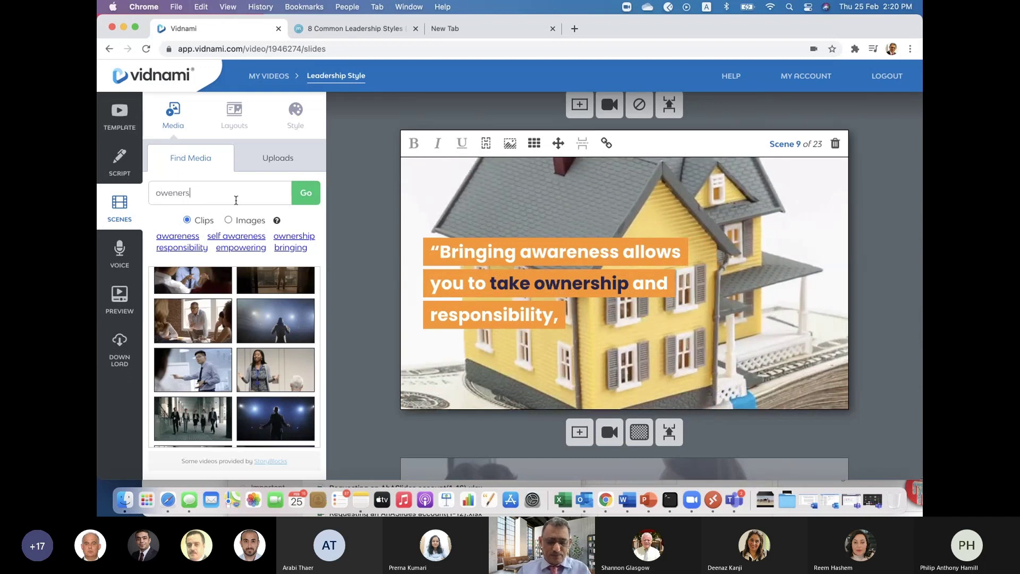
text(hip)
key(Return)
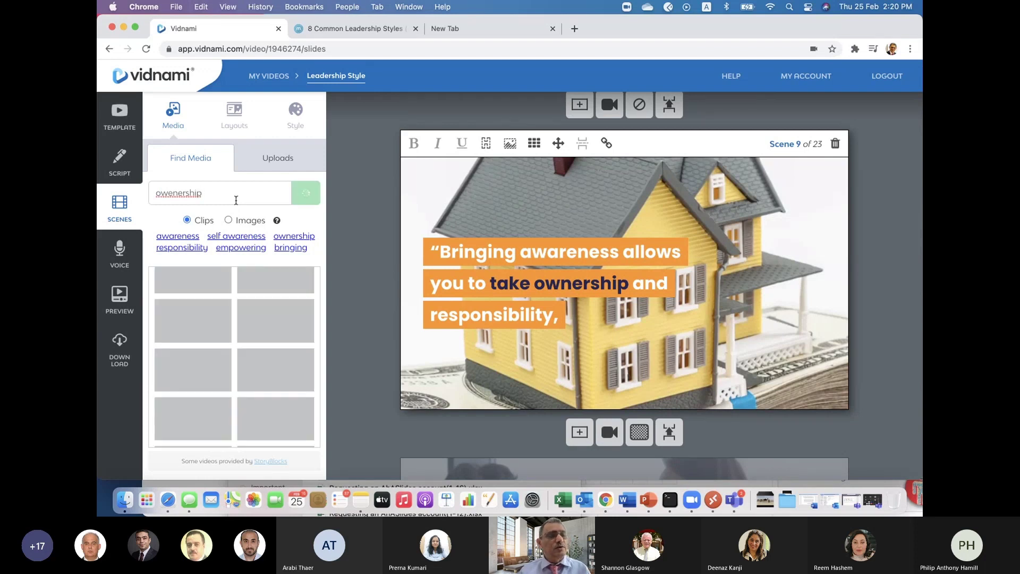
Search the clips for "ownership" and replace the house clip of Scene 9 with the clip of two people about to shake hands.
double_click(177, 193)
text(own)
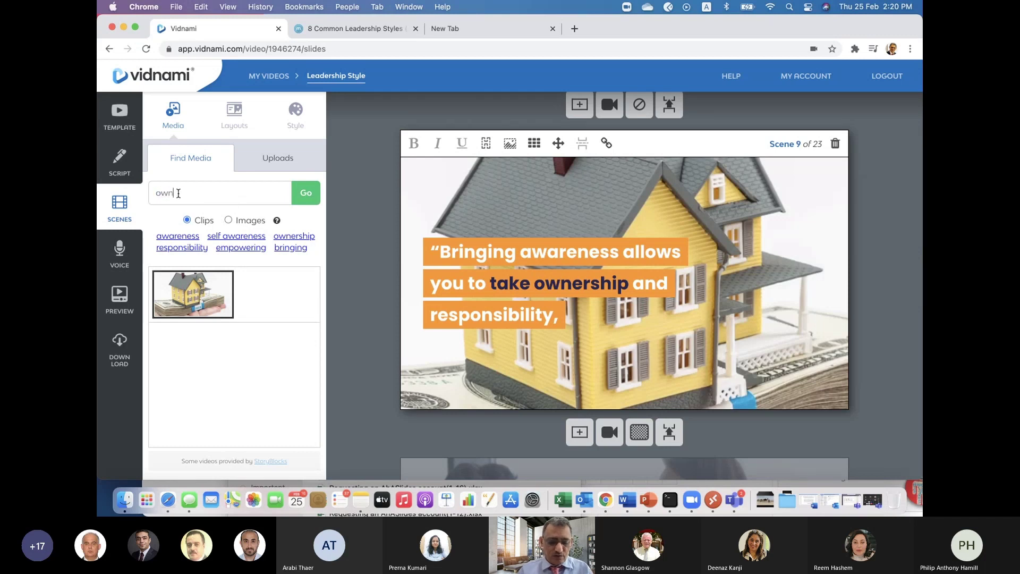
text(ership)
key(Return)
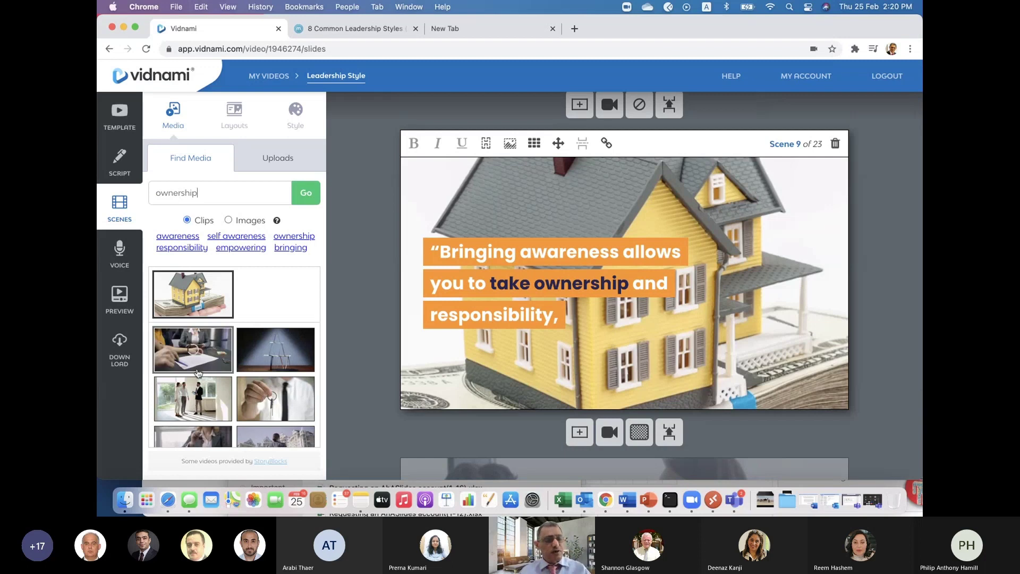
scroll(193, 349, down, 3)
scroll(197, 373, down, 5)
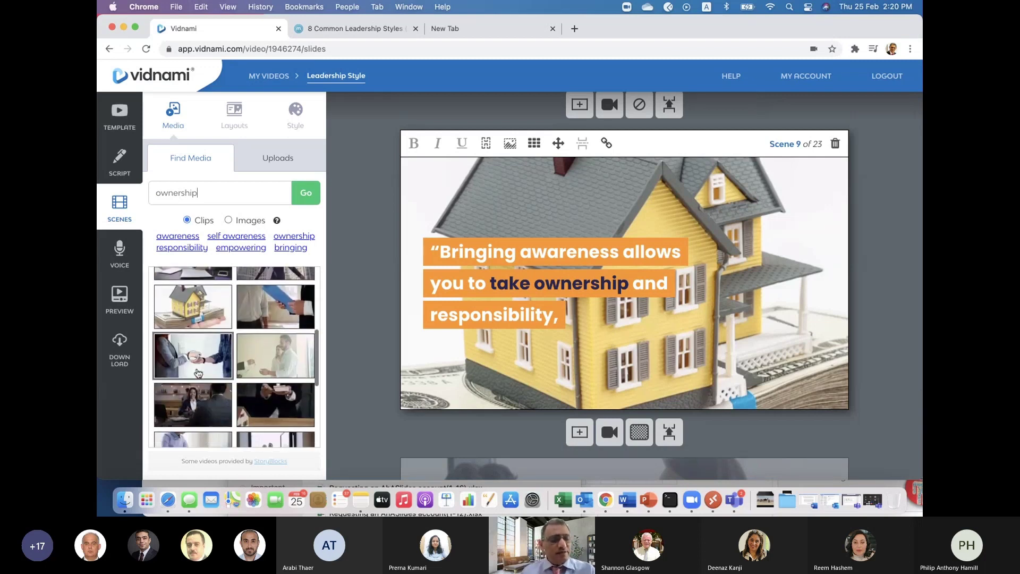
click(195, 333)
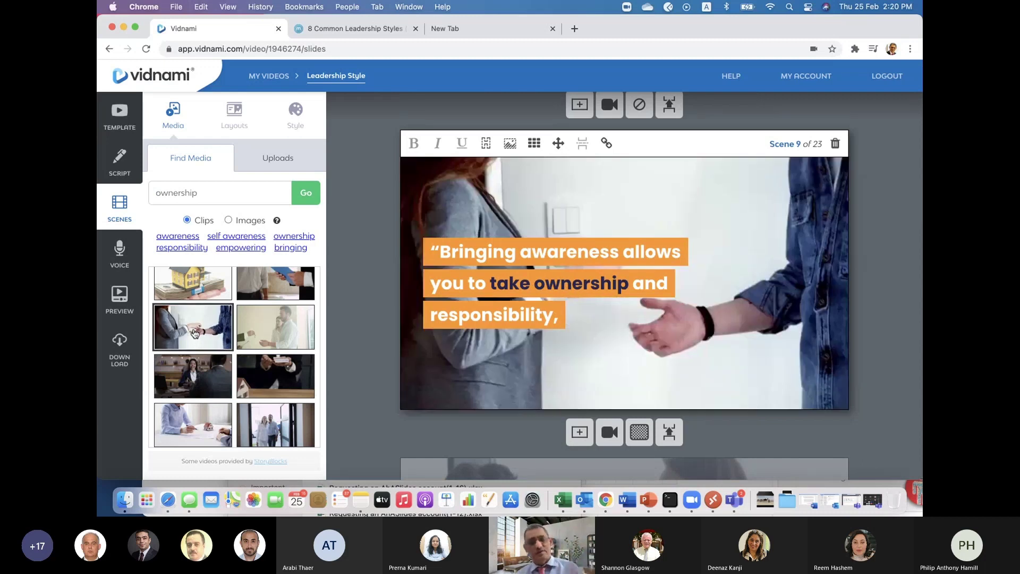
Go to Scene 12, the whirlpool scene, and show the uploaded images available as its media.
scroll(361, 378, down, 3)
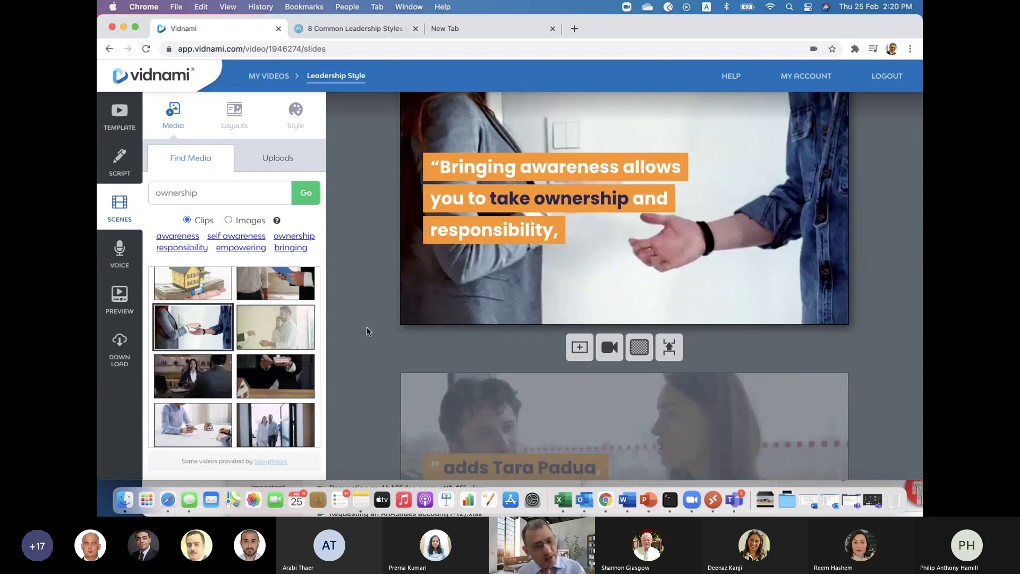
scroll(366, 326, down, 1)
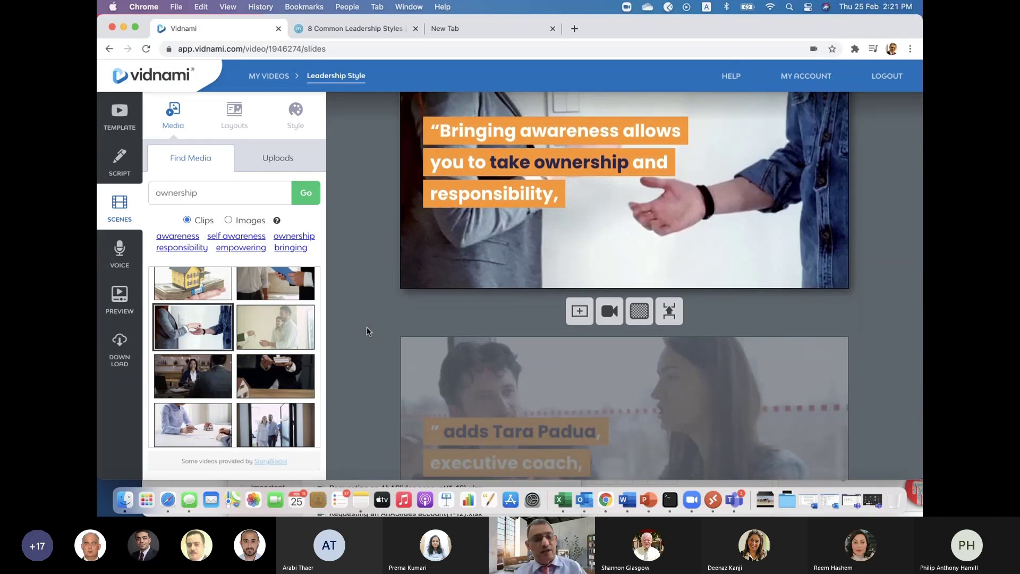
scroll(366, 327, down, 5)
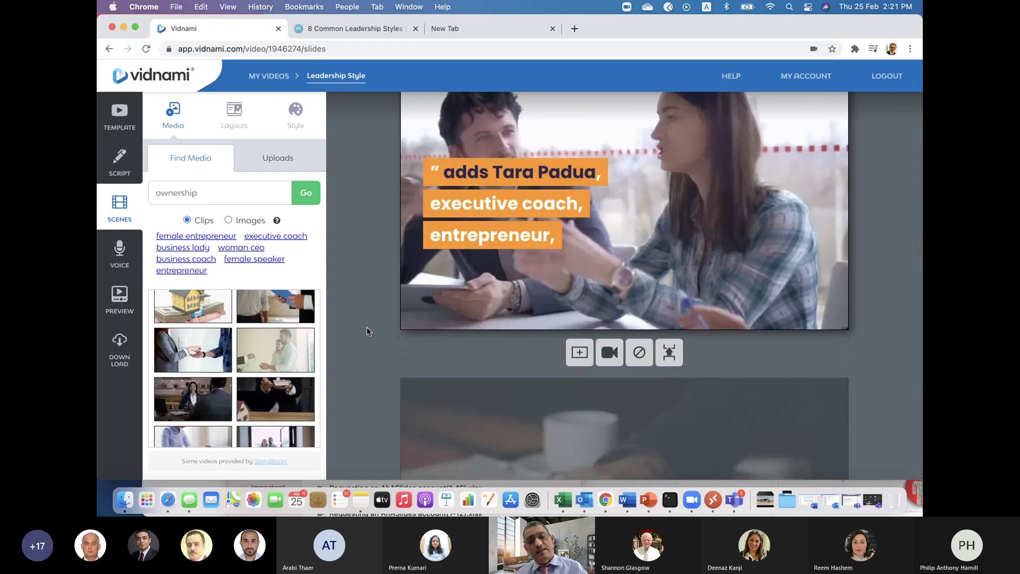
scroll(367, 327, down, 5)
scroll(367, 327, down, 6)
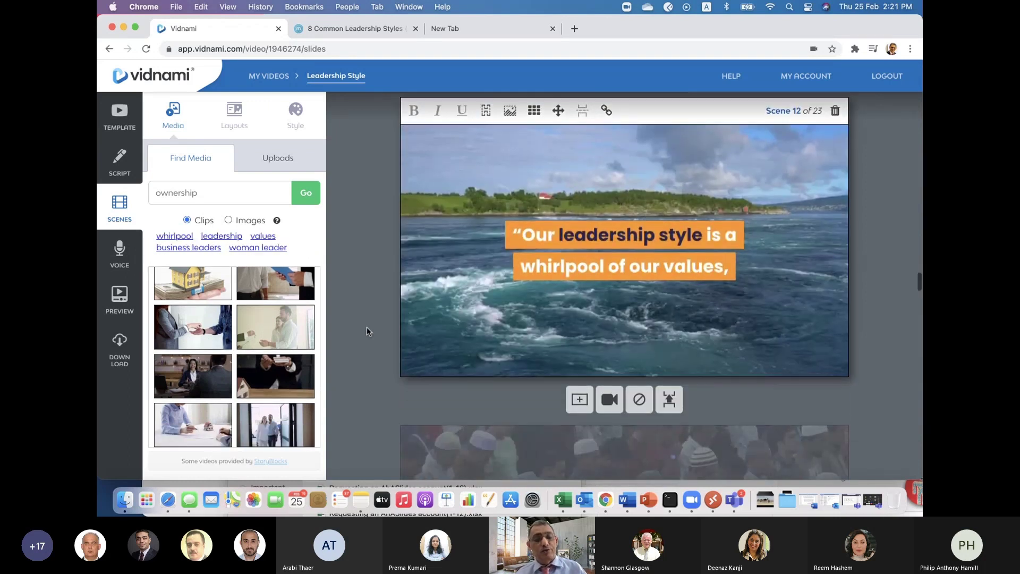
scroll(367, 327, up, 2)
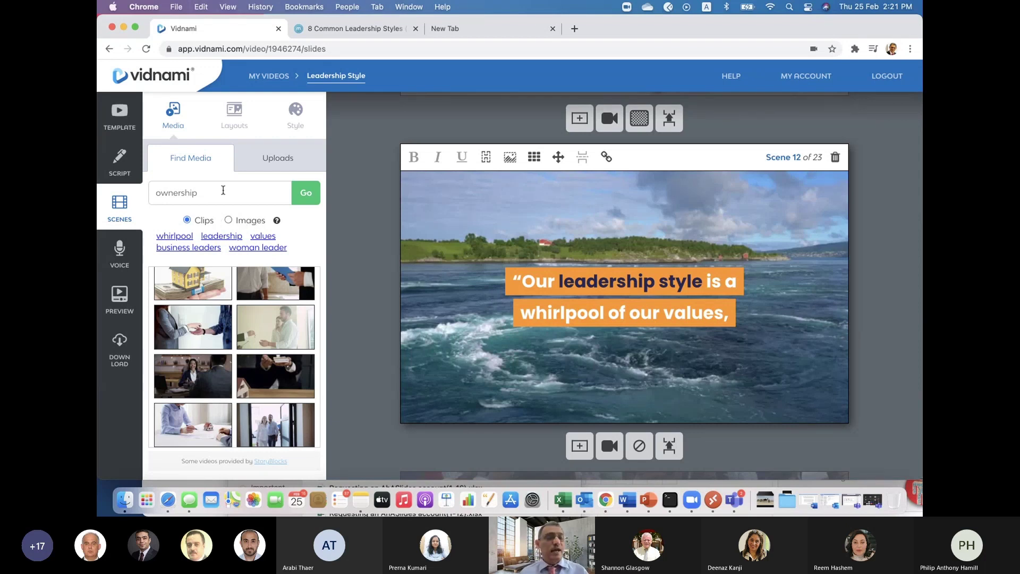
click(276, 165)
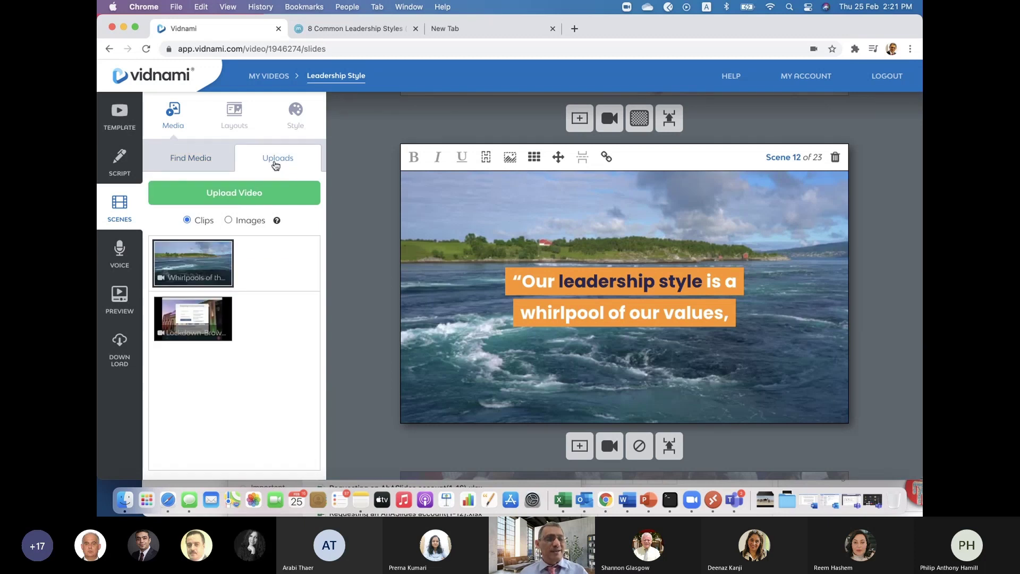
click(227, 220)
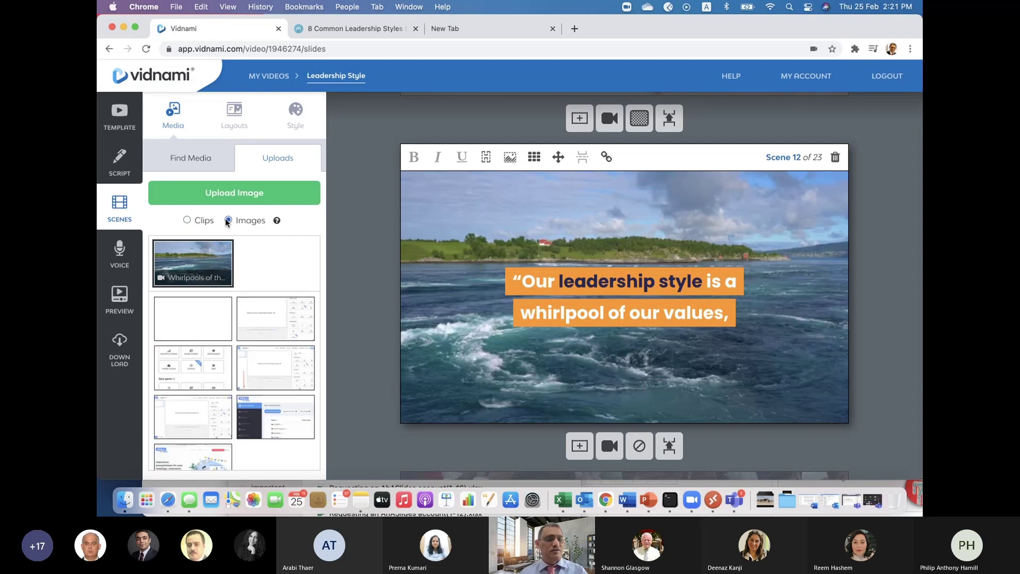
scroll(256, 392, down, 2)
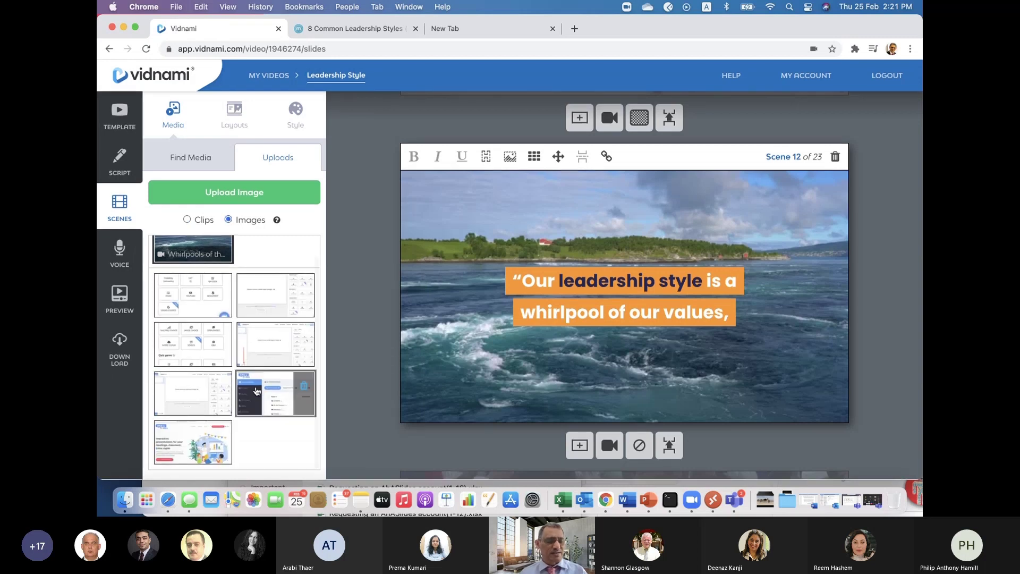
scroll(227, 396, up, 2)
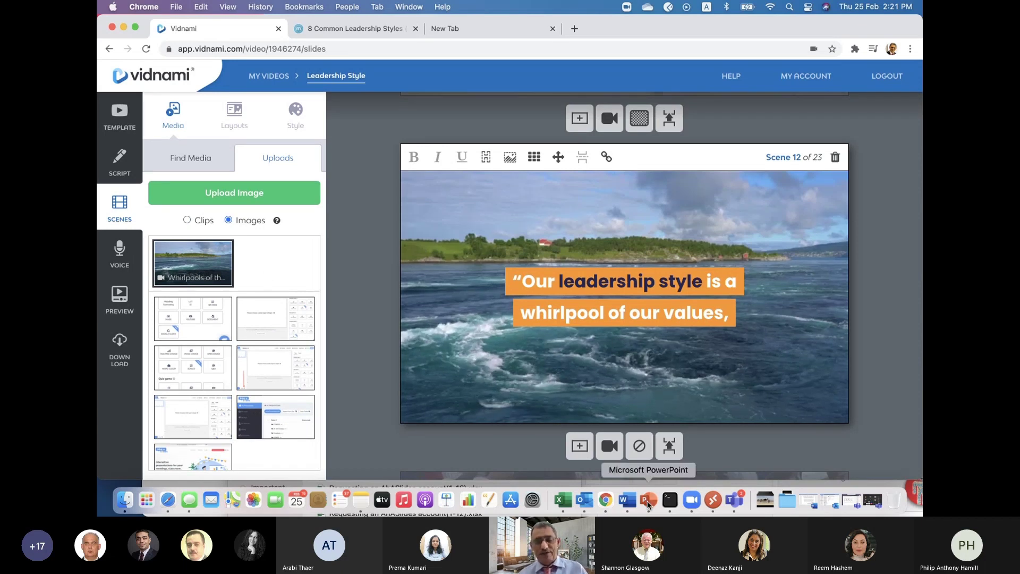
Search Google Images for "leadership styles" in a new browser tab.
click(573, 29)
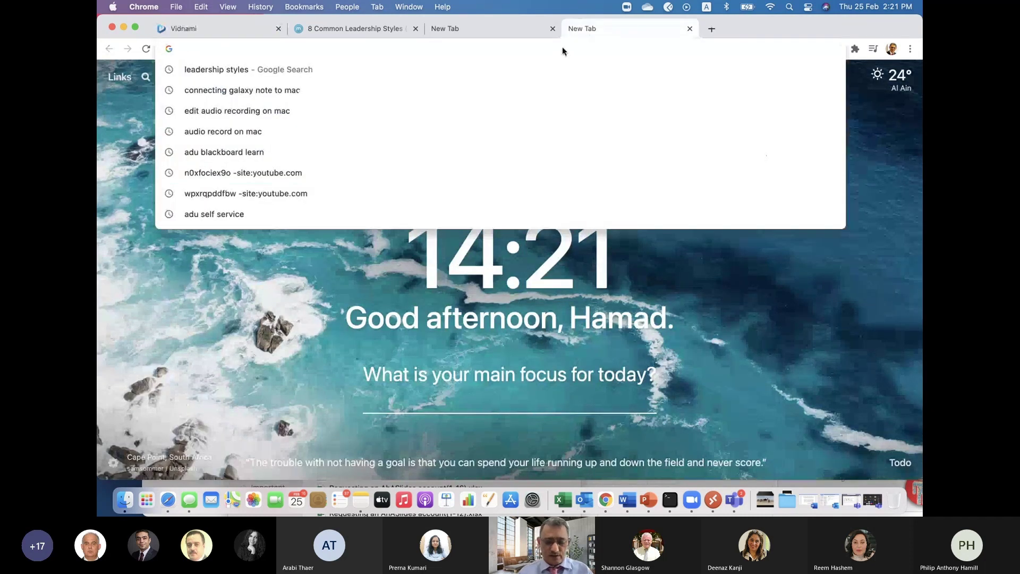
text(leadership styles)
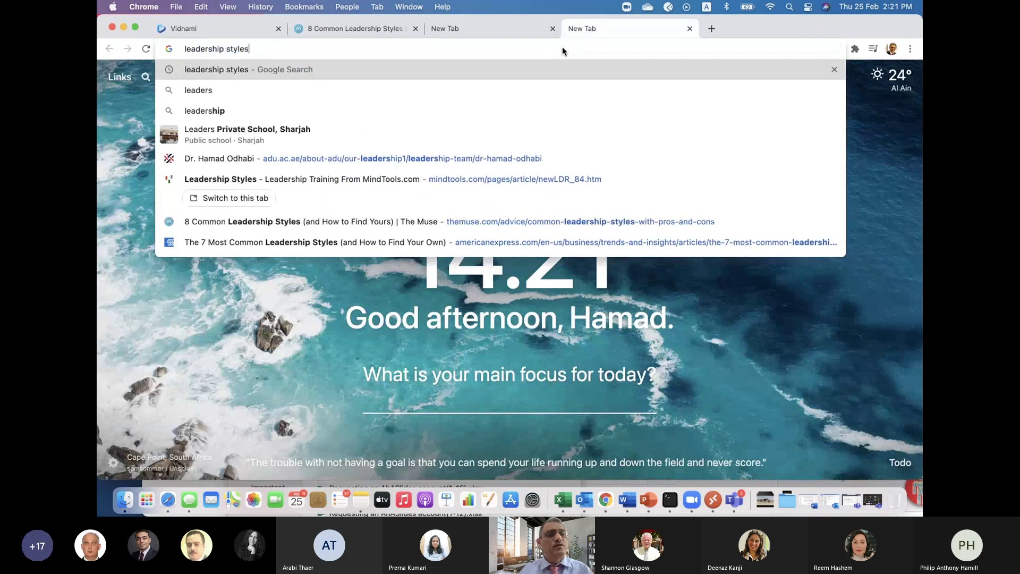
key(Return)
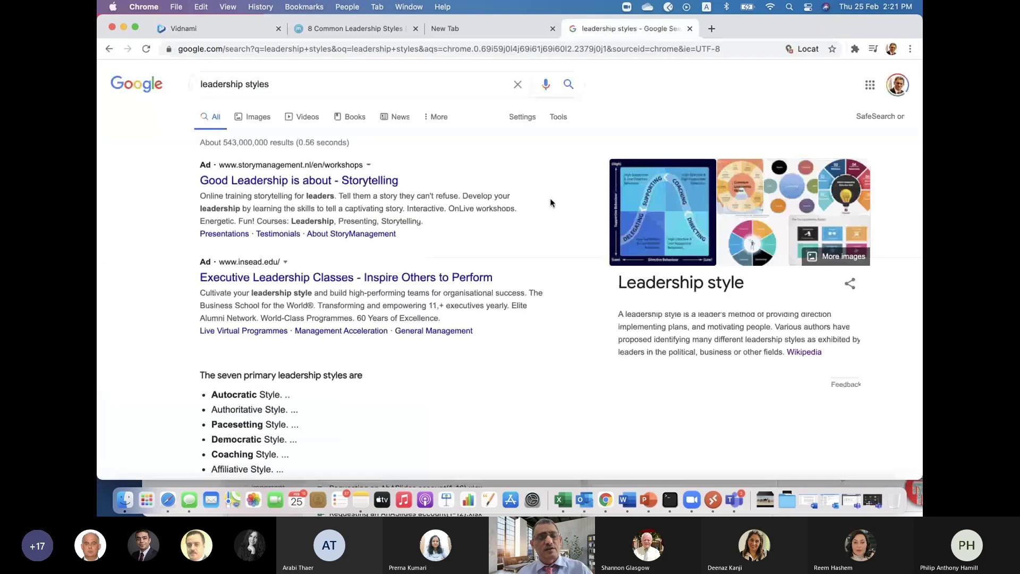
click(261, 118)
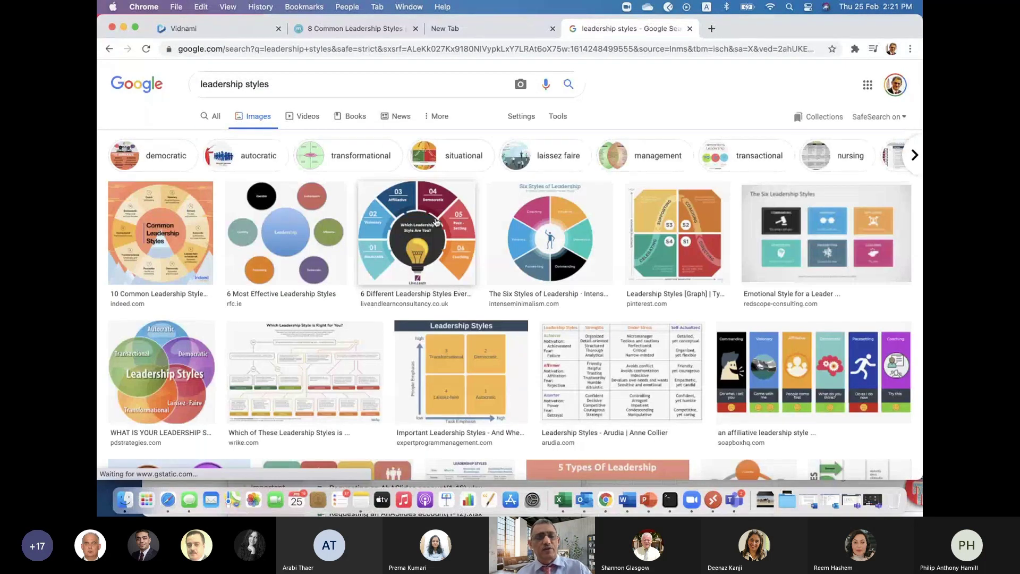
Save the "6 Different Leadership Styles" wheel image to the Desktop as a PNG named leadershipStyle.
right_click(435, 222)
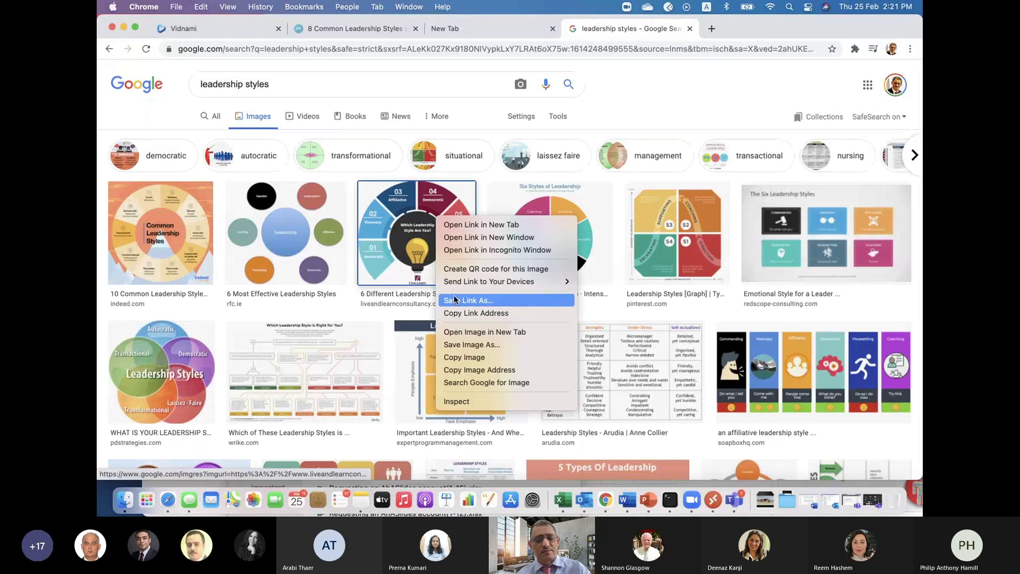
click(462, 345)
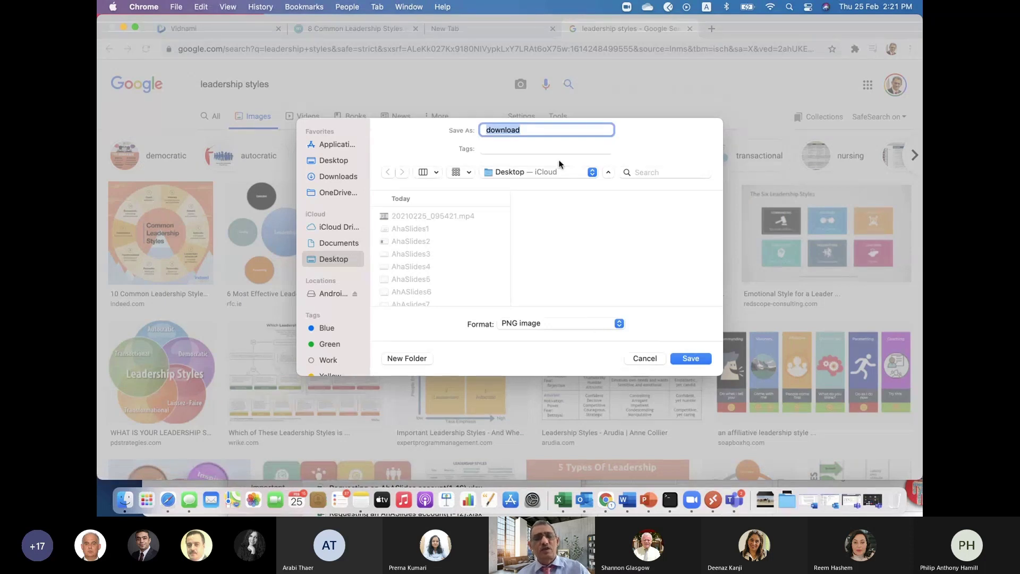
text(lea)
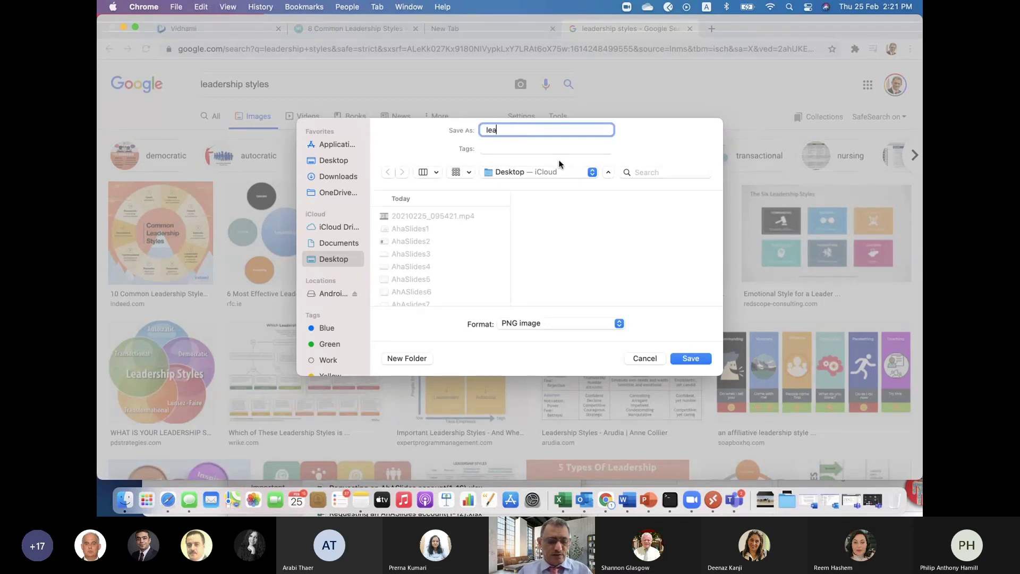
text(dershi)
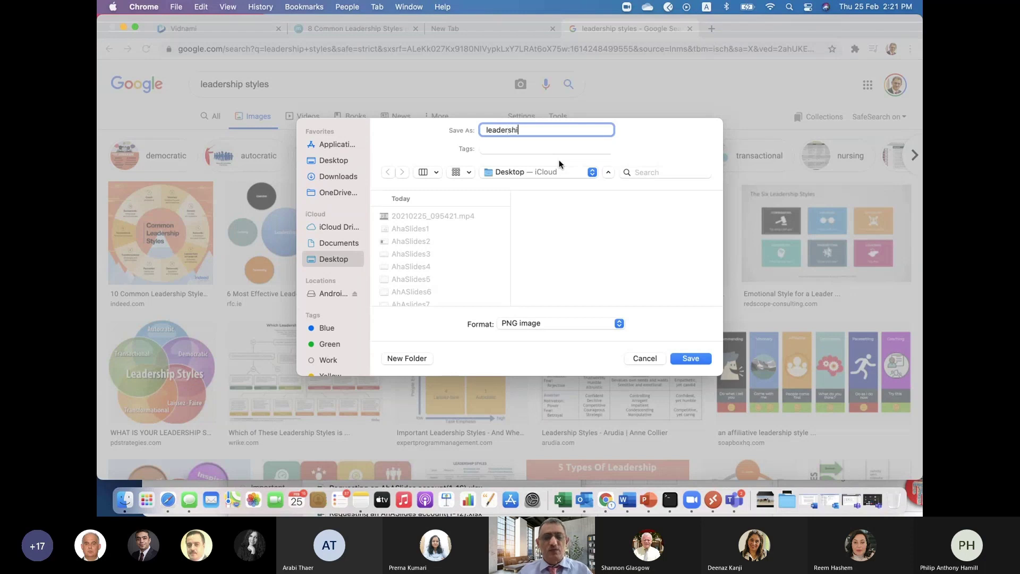
text(pStyle)
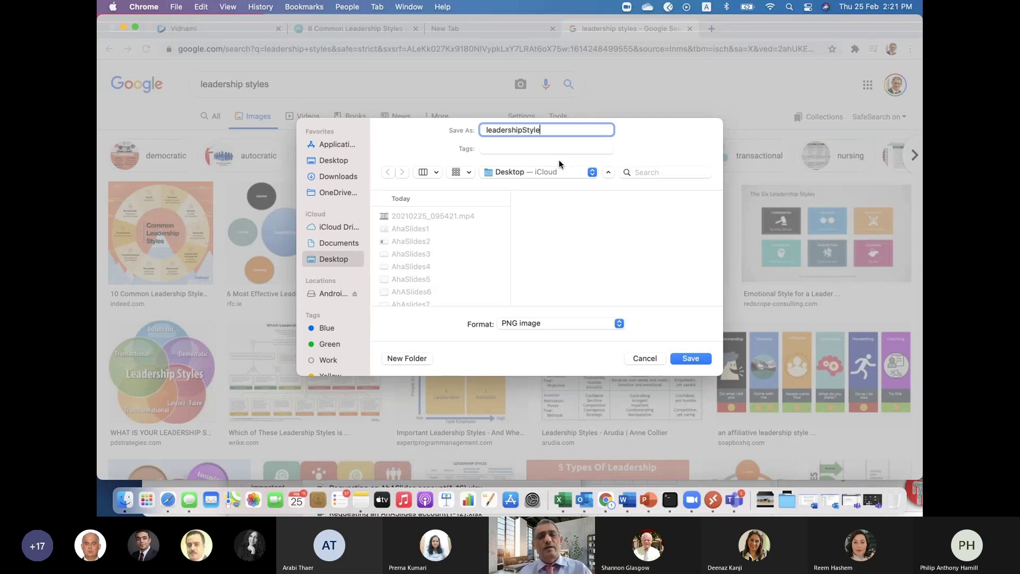
click(689, 360)
Return to Vidnami and upload leadershipStyle.png from the Desktop to the uploaded images.
click(232, 31)
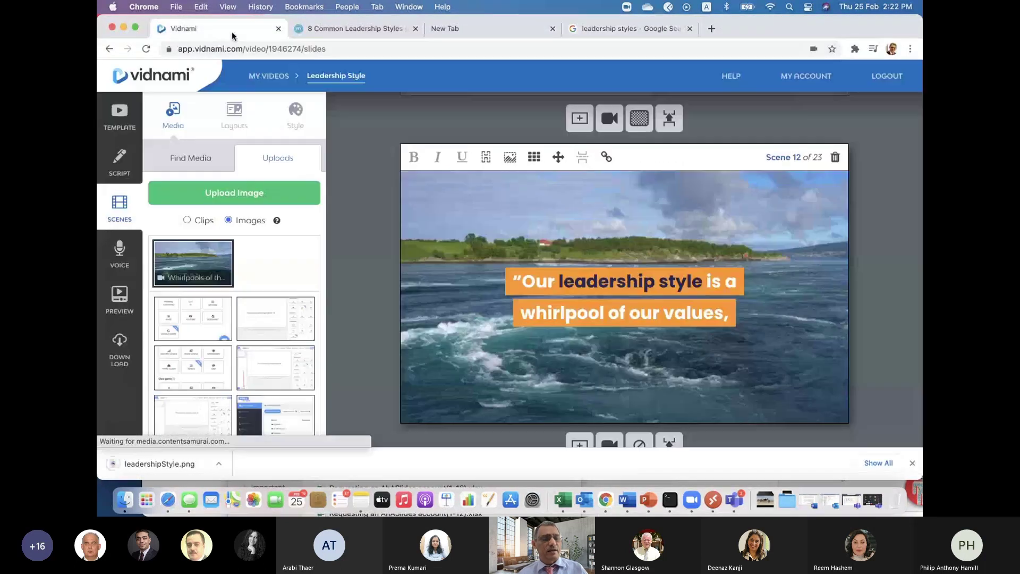
click(263, 194)
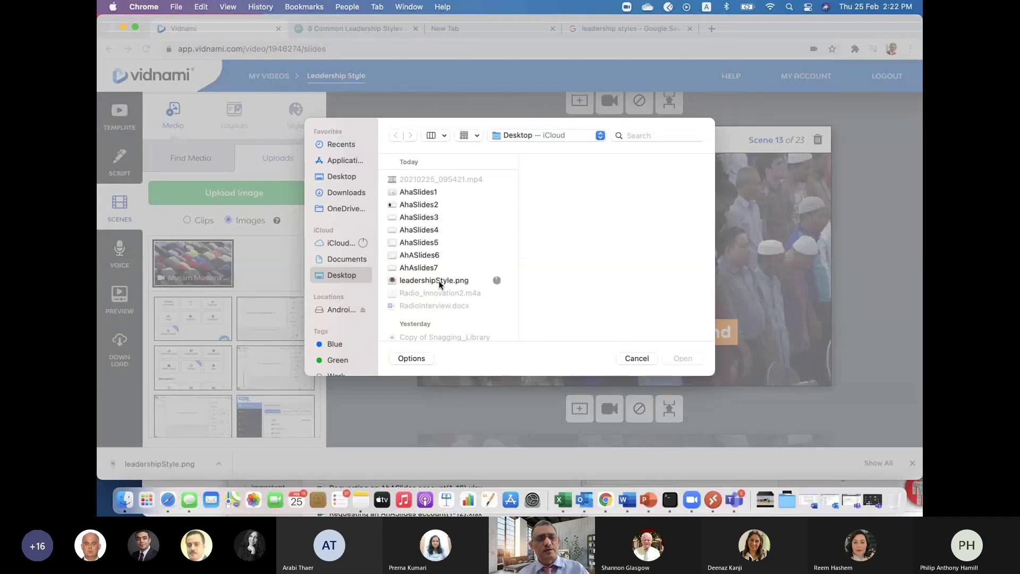
click(439, 281)
click(681, 359)
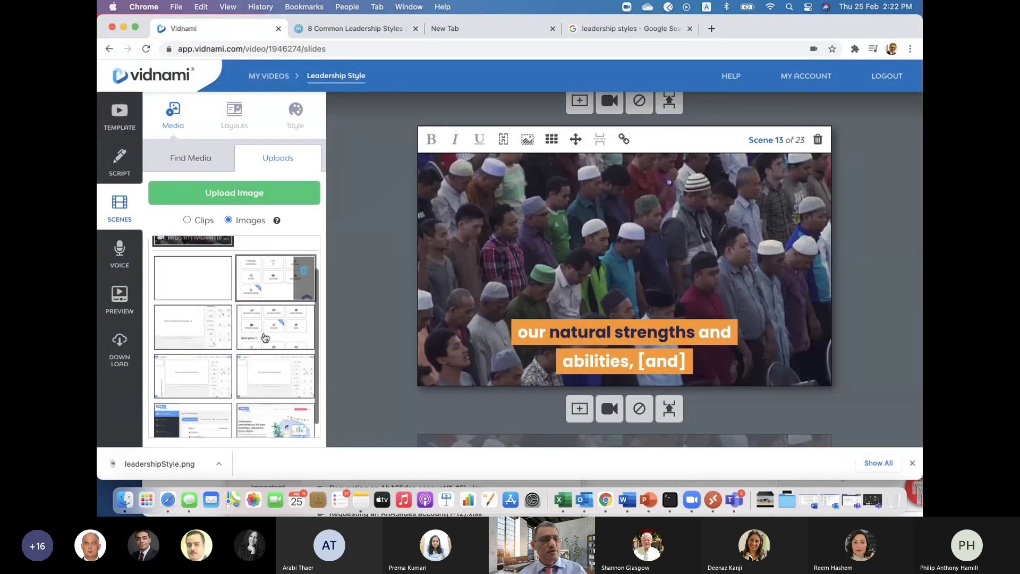
Use the uploaded leadership style wheel image as Scene 13's media and set its motion to Zoom Out.
click(194, 319)
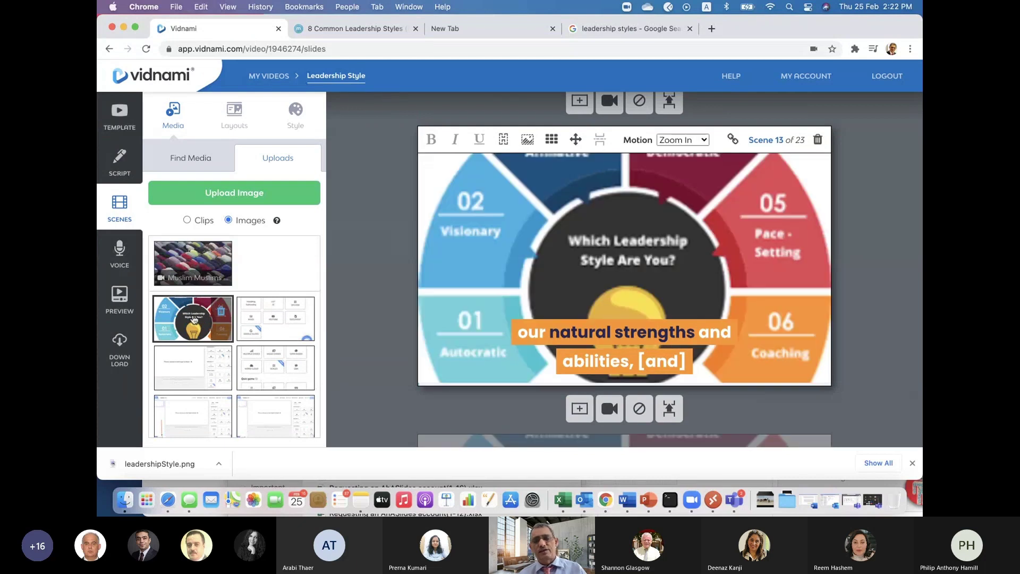
click(577, 140)
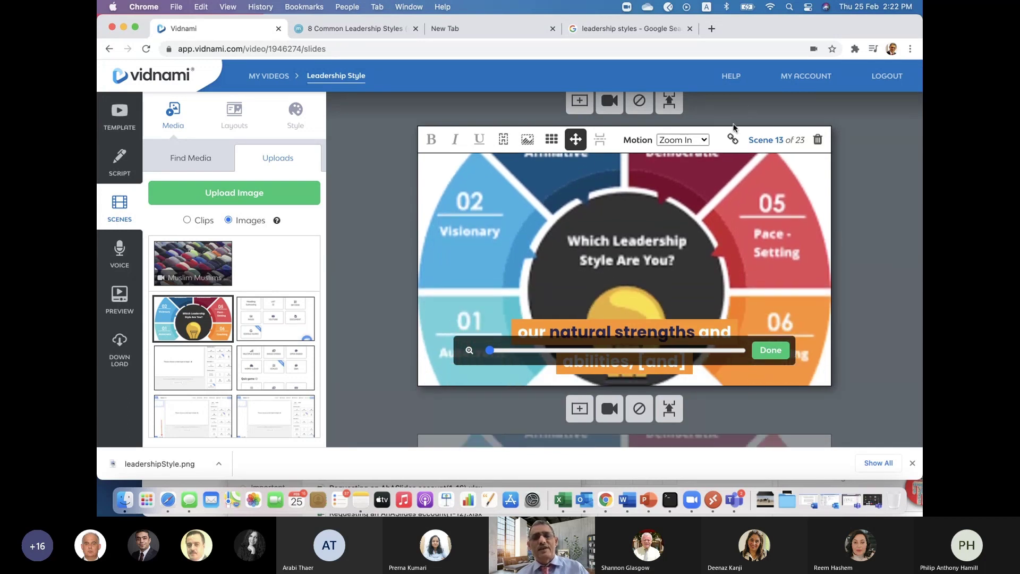
click(705, 140)
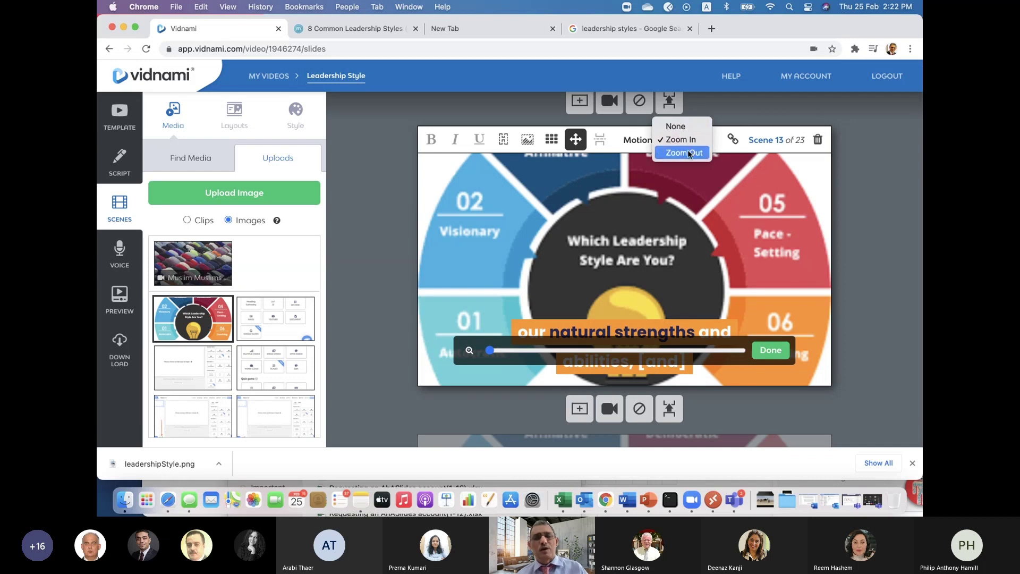
click(689, 154)
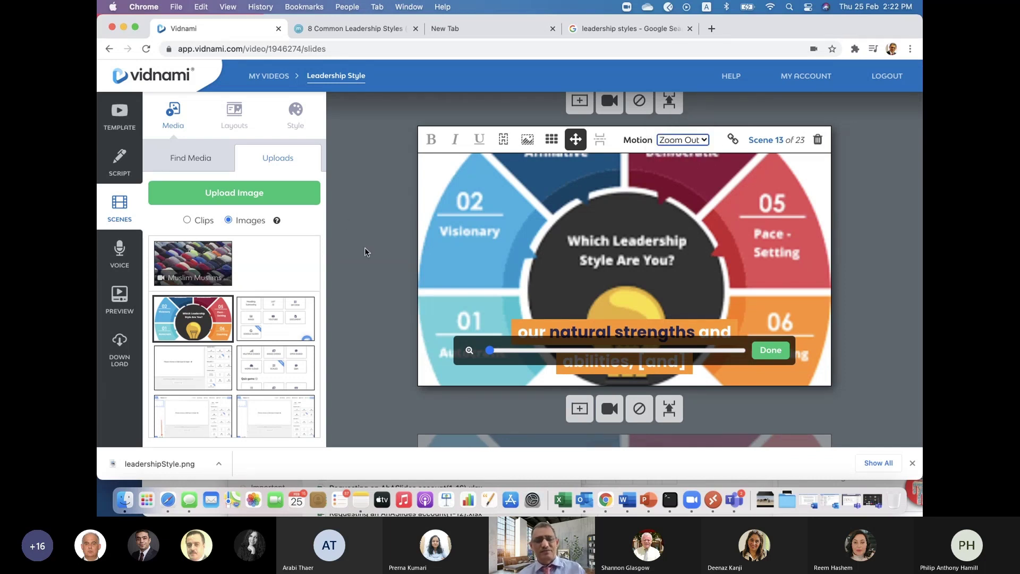
click(770, 351)
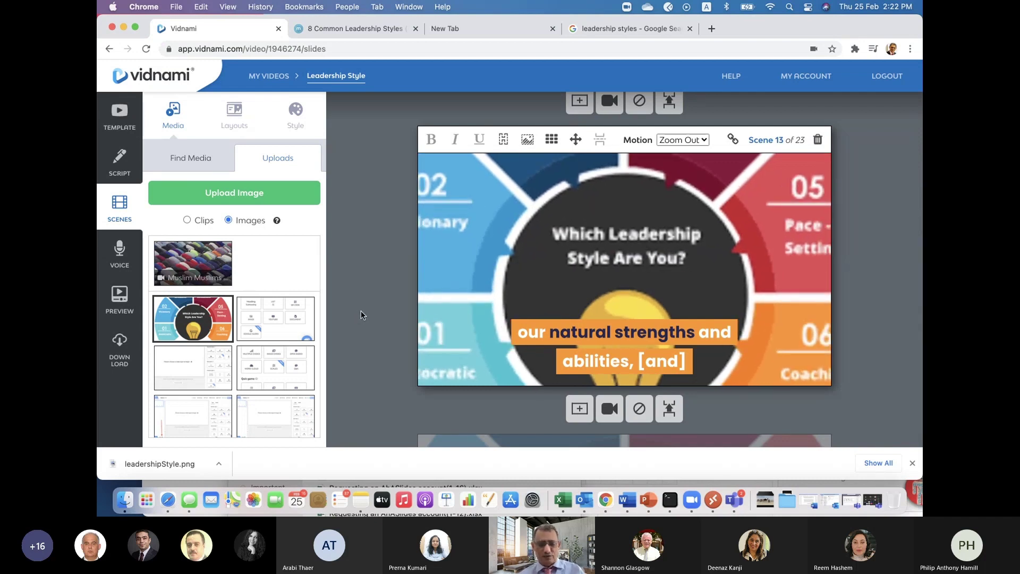
Check the wheel image in Scenes 13 and 14, and review the neighbouring scenes back to Scene 8.
scroll(361, 310, down, 3)
scroll(361, 310, up, 2)
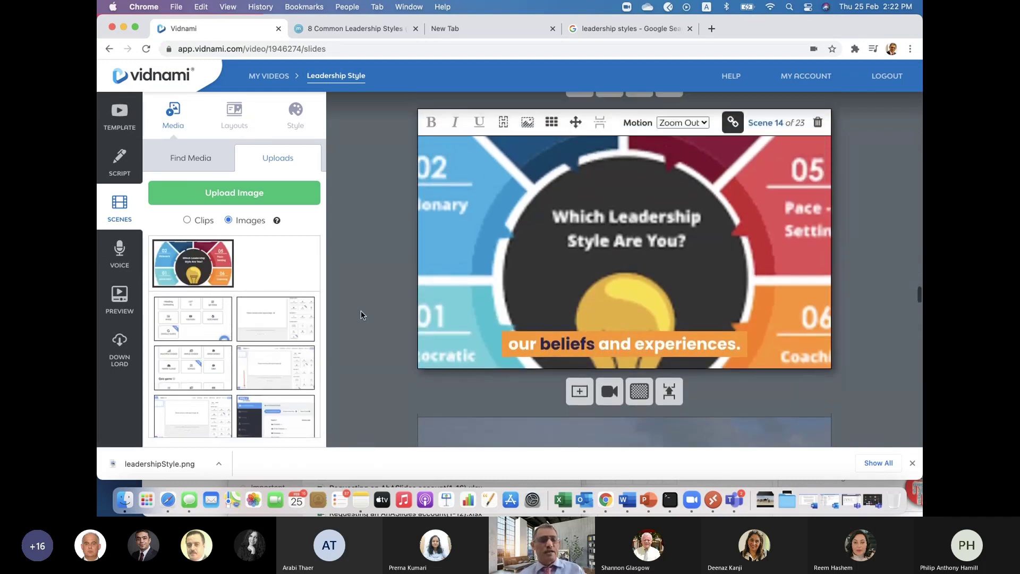
scroll(387, 262, up, 5)
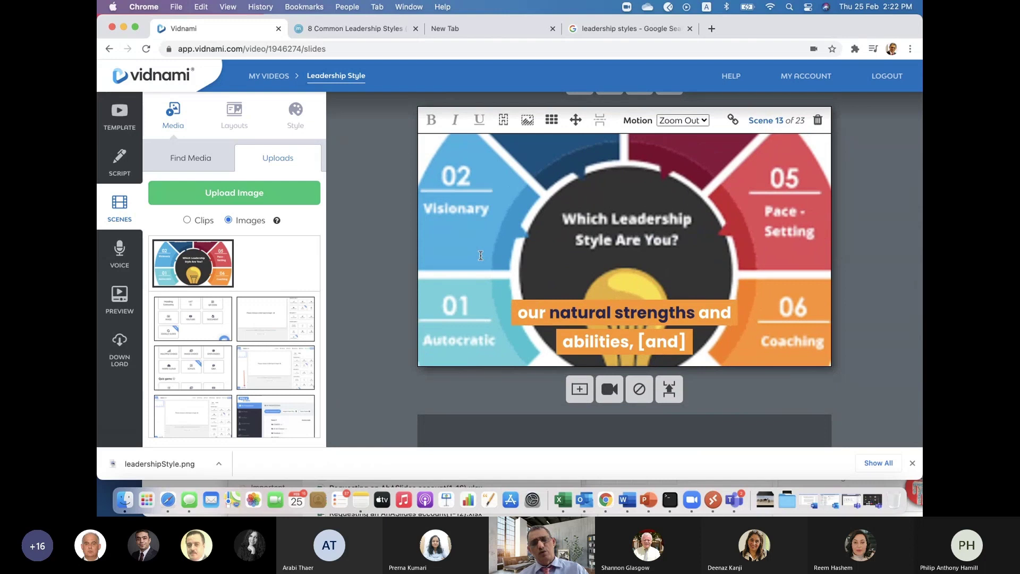
scroll(481, 255, down, 1)
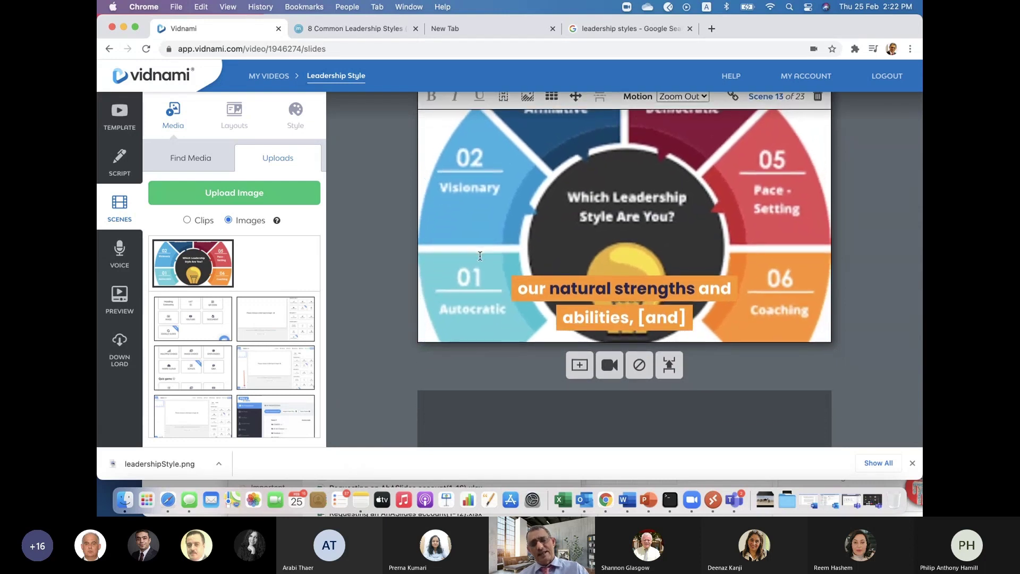
scroll(480, 255, down, 2)
scroll(480, 254, up, 3)
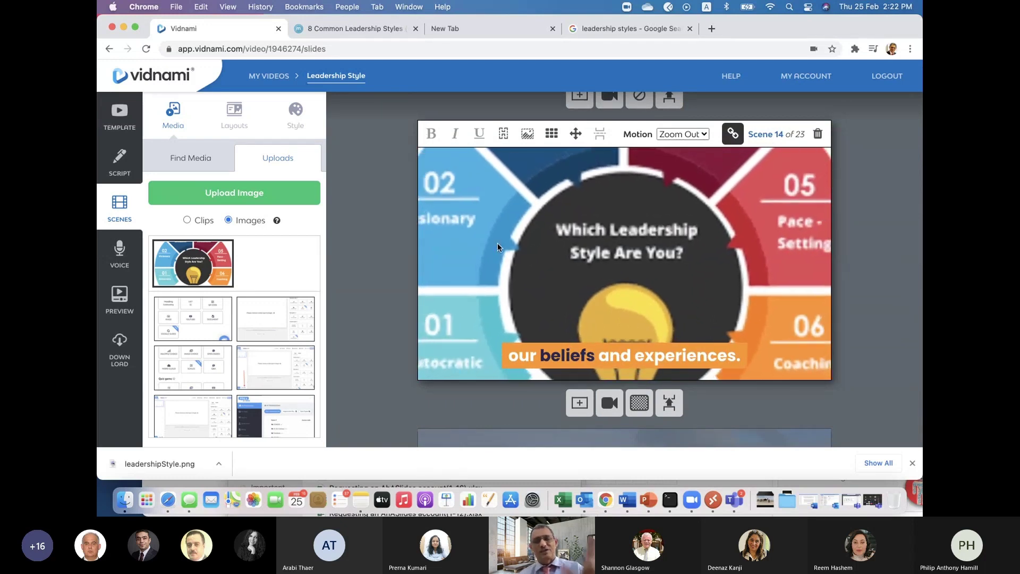
scroll(471, 244, down, 10)
scroll(470, 246, down, 12)
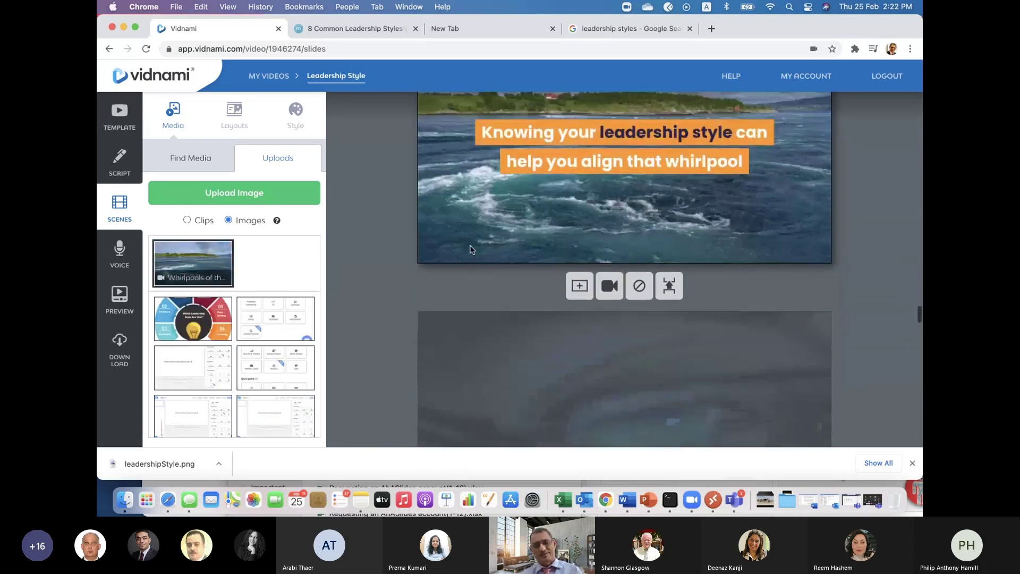
scroll(472, 250, up, 3)
scroll(470, 250, up, 20)
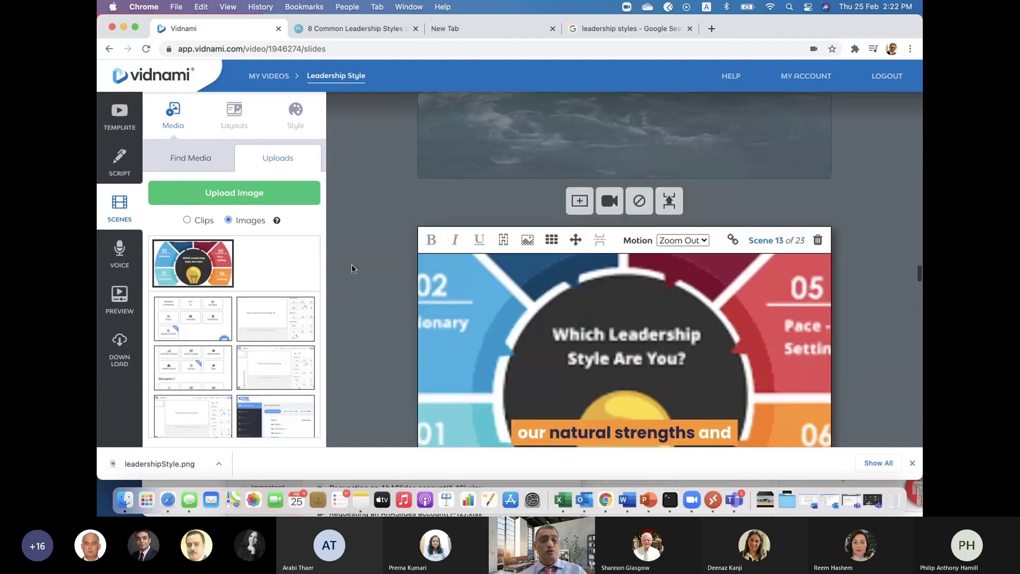
scroll(354, 262, up, 15)
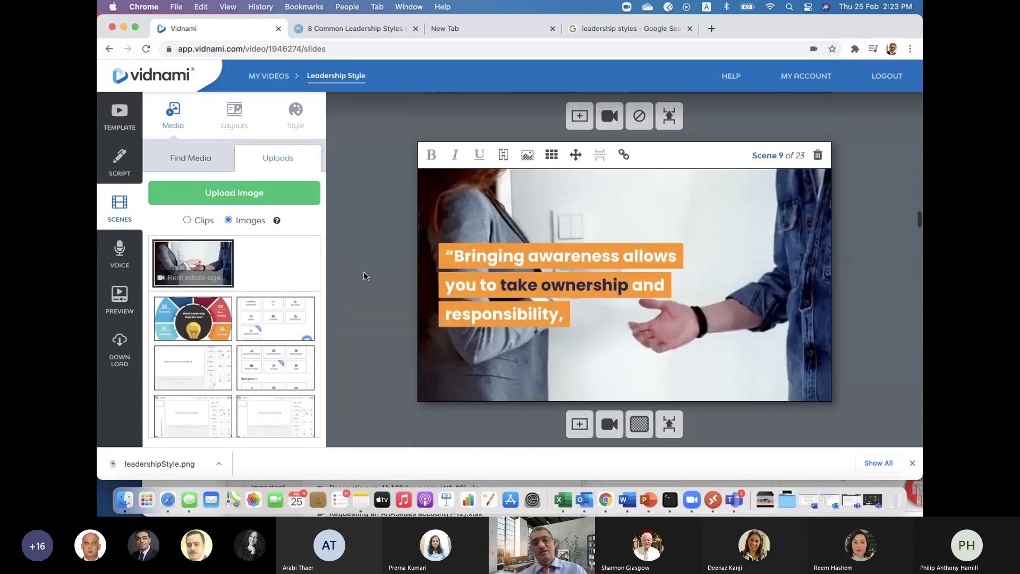
scroll(364, 276, up, 2)
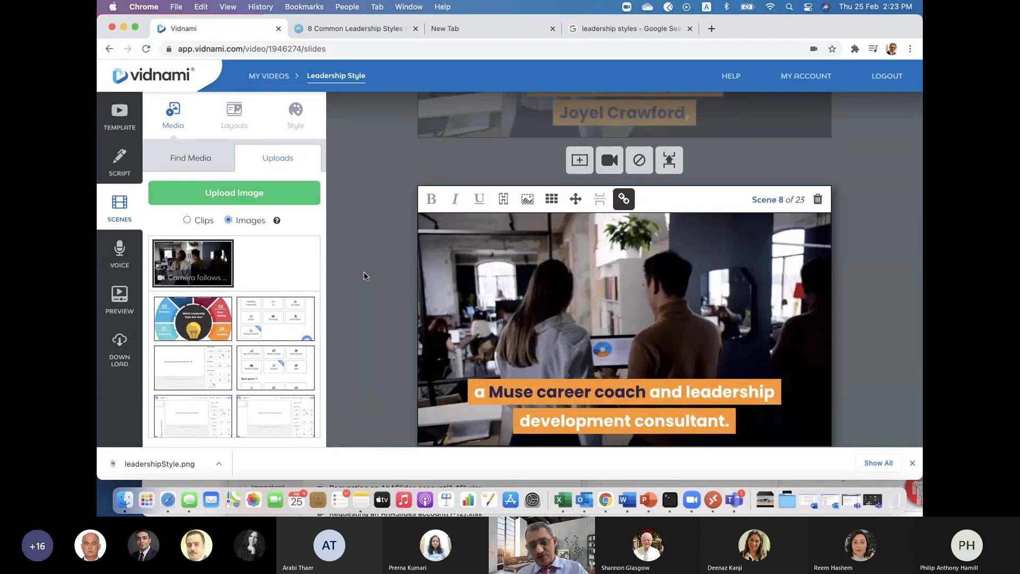
scroll(364, 272, down, 5)
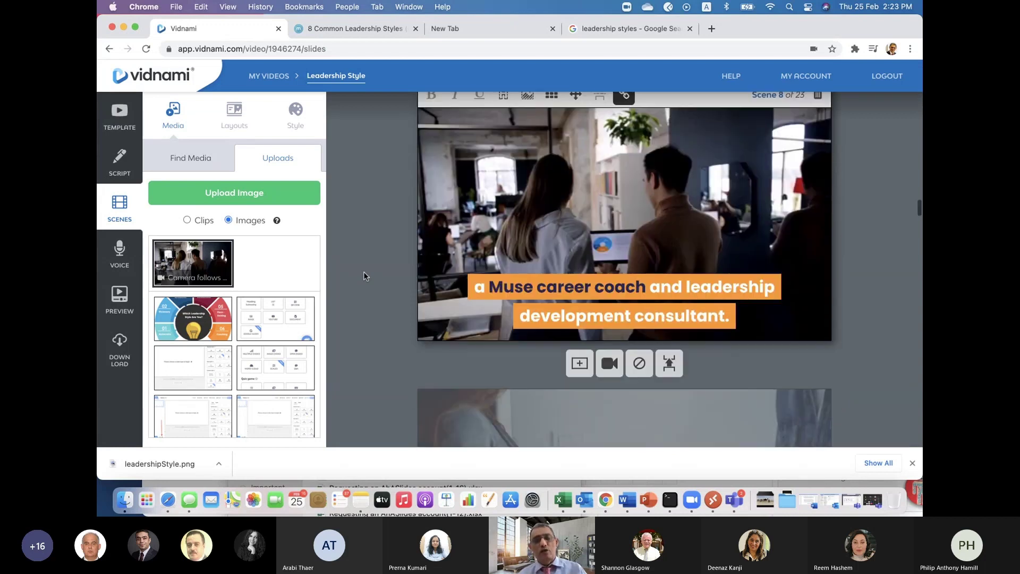
click(541, 288)
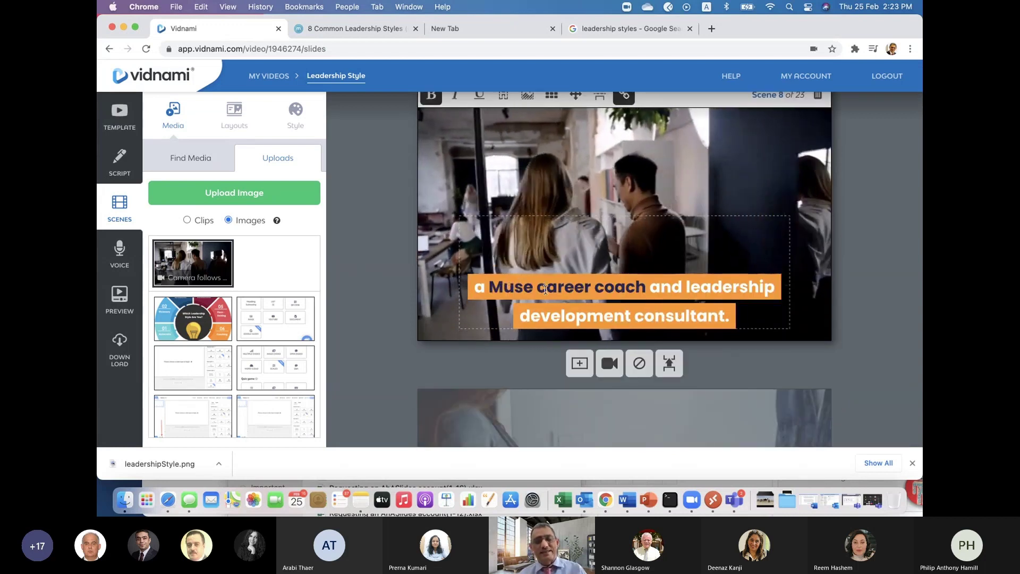
key(Right)
key(Right)
key(Right)
key(Right)
key(Right)
key(Right)
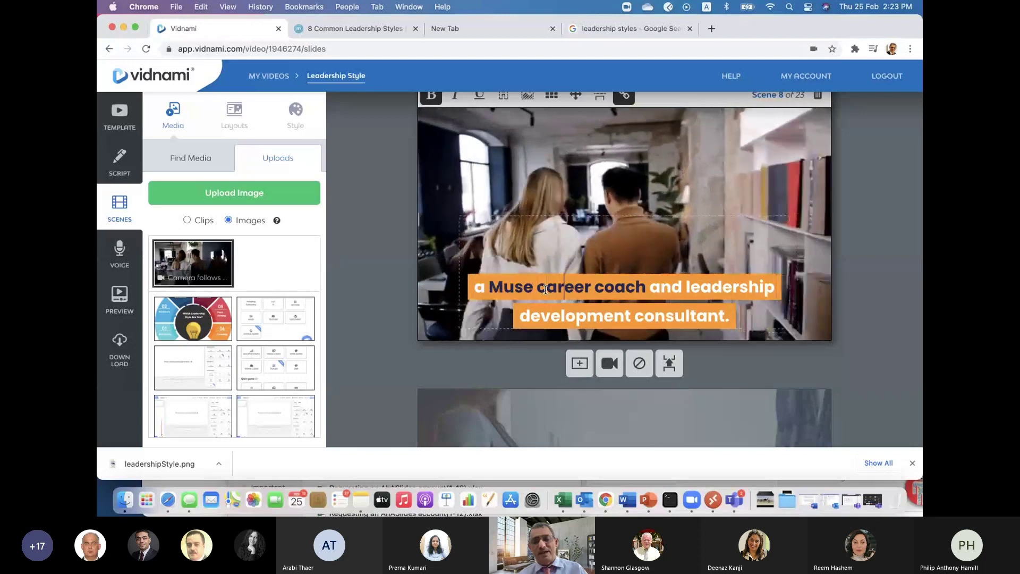
key(Right)
key(Right)
key(Right)
key(Right)
key(Right)
key(Right)
key(Right)
key(Right)
key(Right)
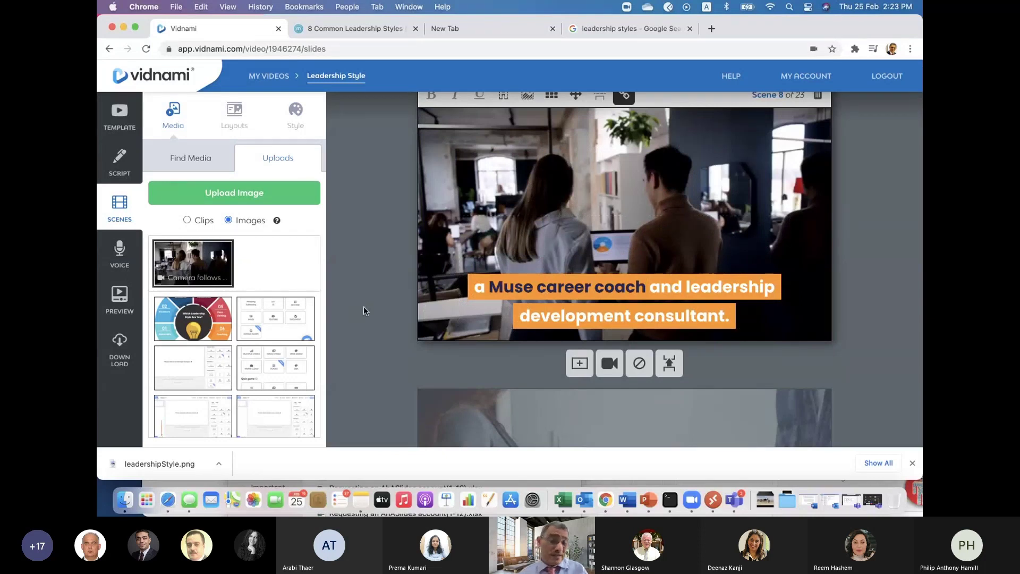
Review the captions and background clips of Scenes 8 to 11.
scroll(363, 311, down, 5)
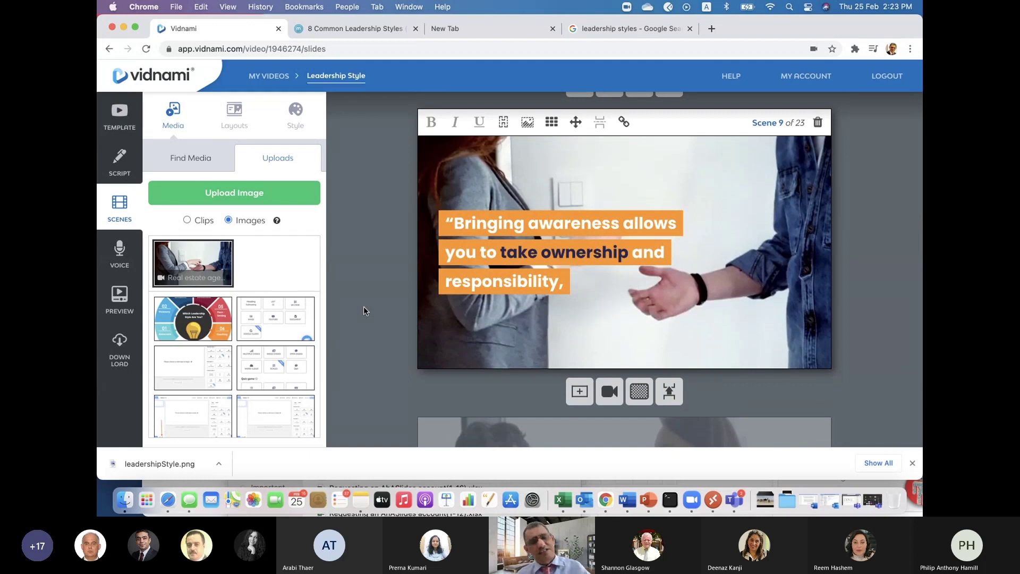
scroll(363, 306, down, 1)
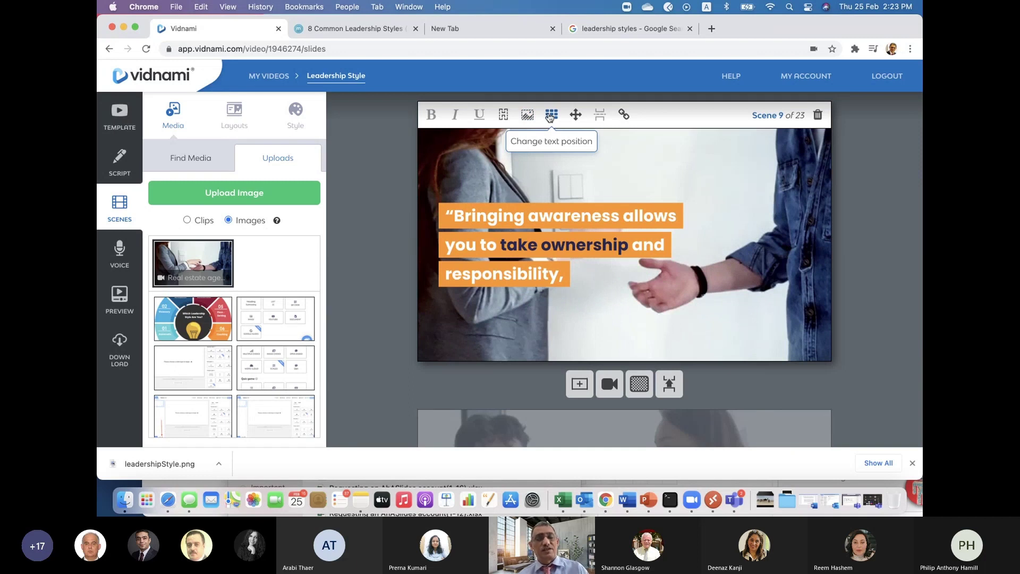
scroll(354, 332, down, 5)
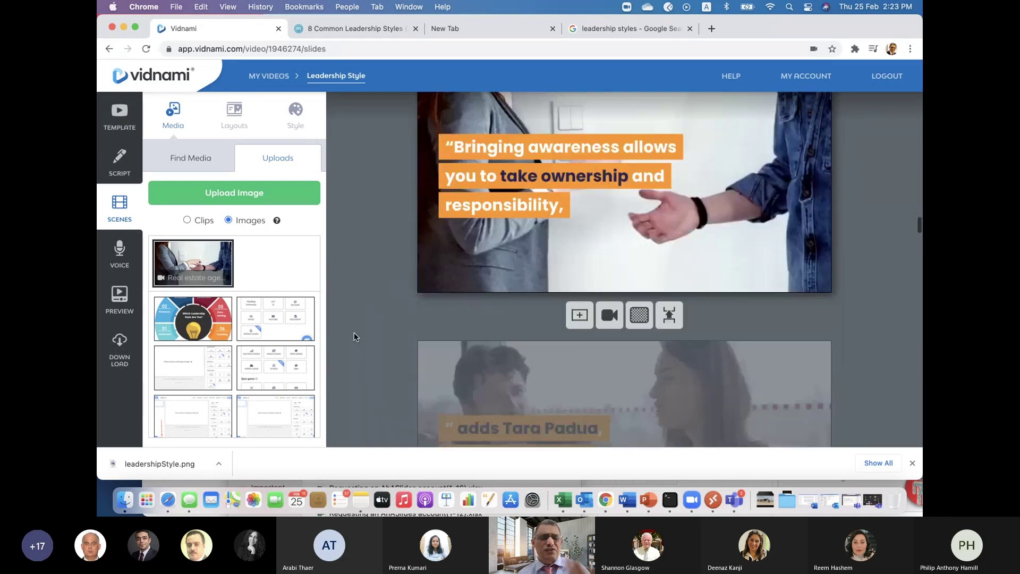
scroll(354, 333, down, 2)
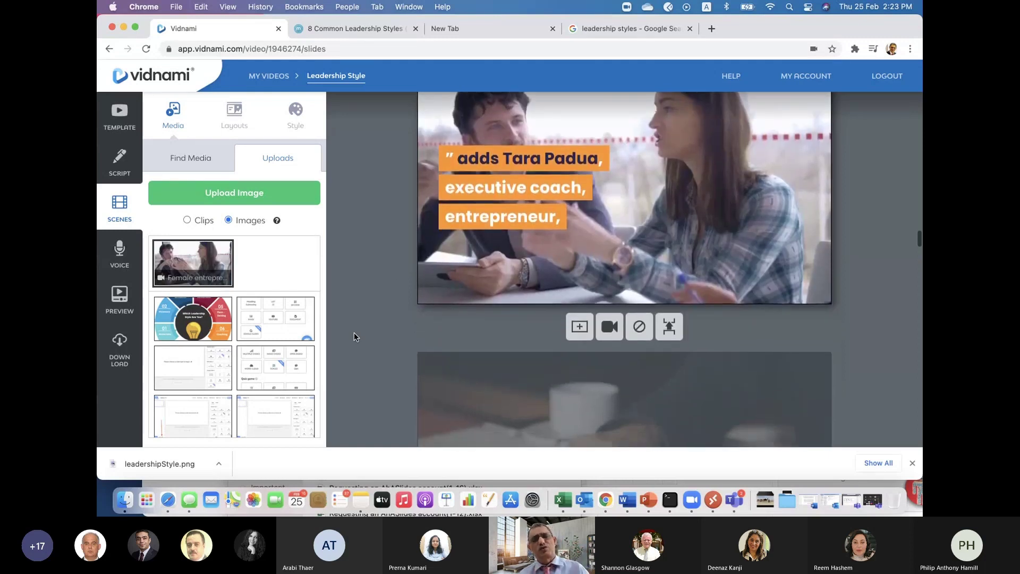
scroll(354, 333, down, 3)
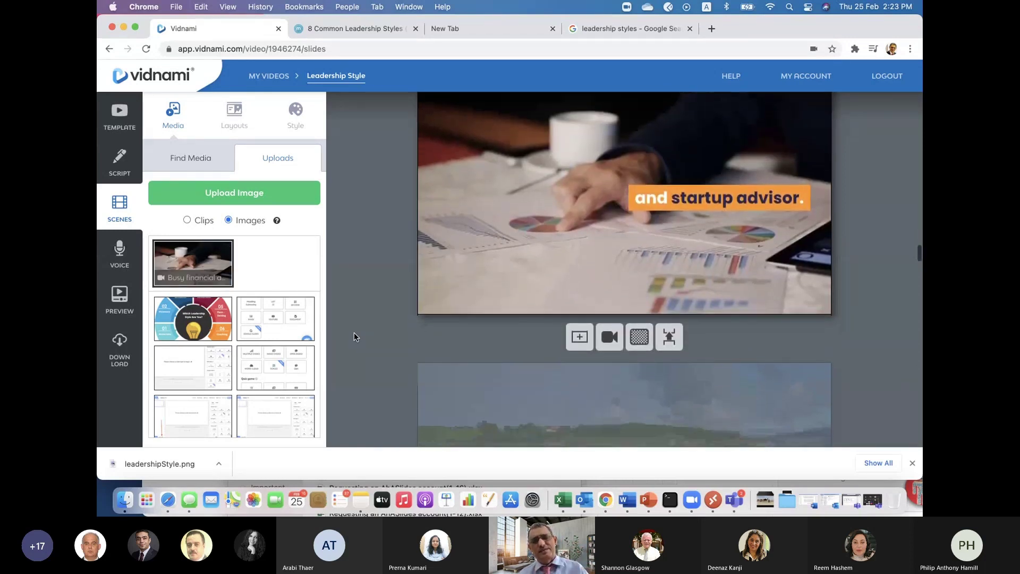
scroll(354, 333, up, 13)
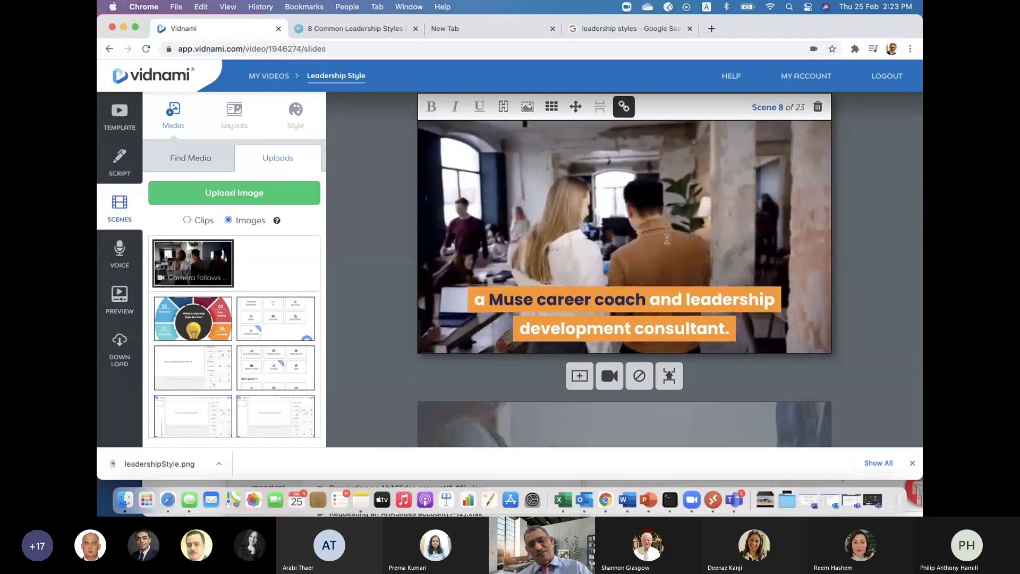
scroll(513, 256, down, 3)
scroll(516, 256, down, 5)
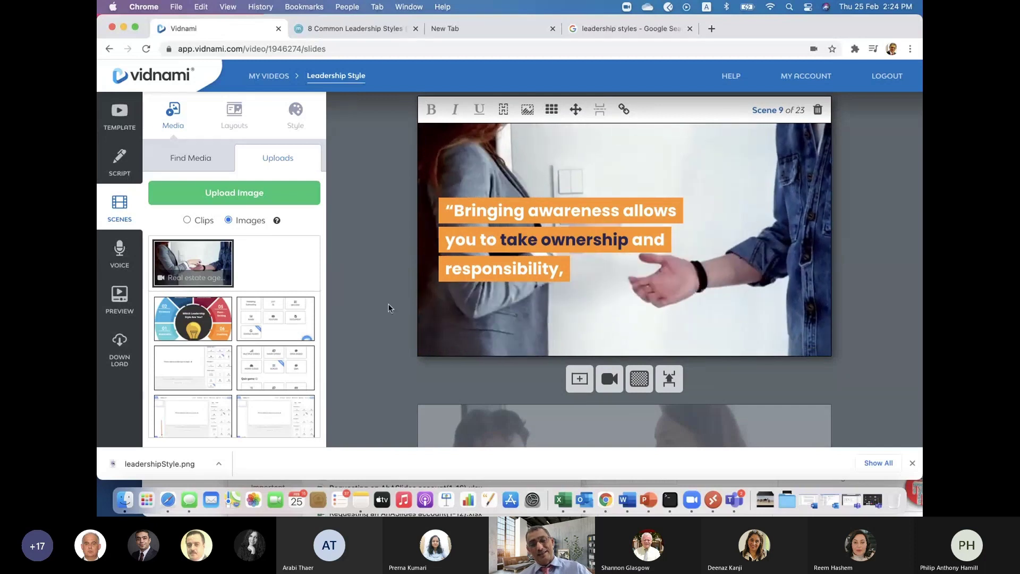
scroll(388, 307, down, 3)
scroll(388, 308, down, 4)
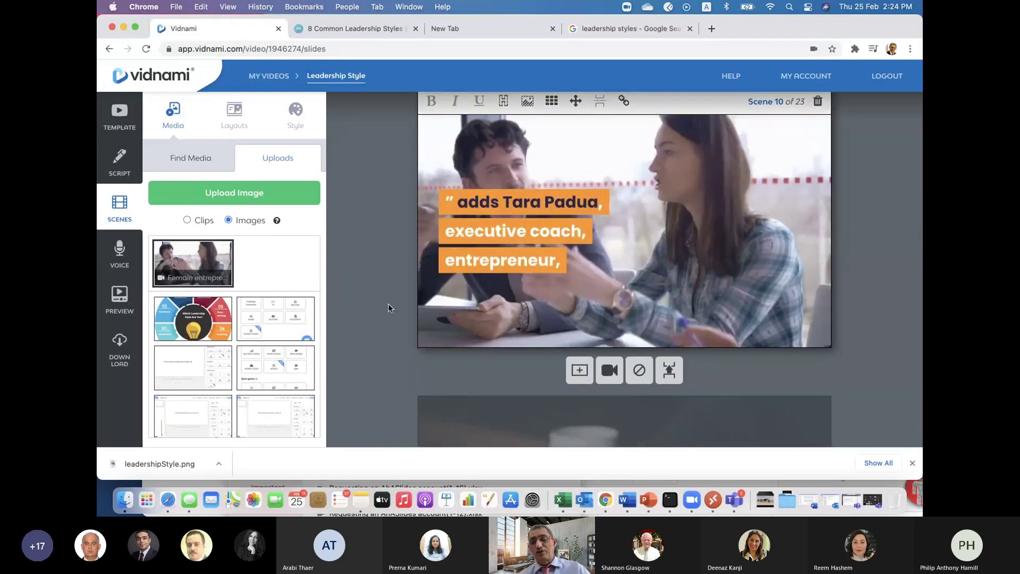
scroll(389, 308, down, 1)
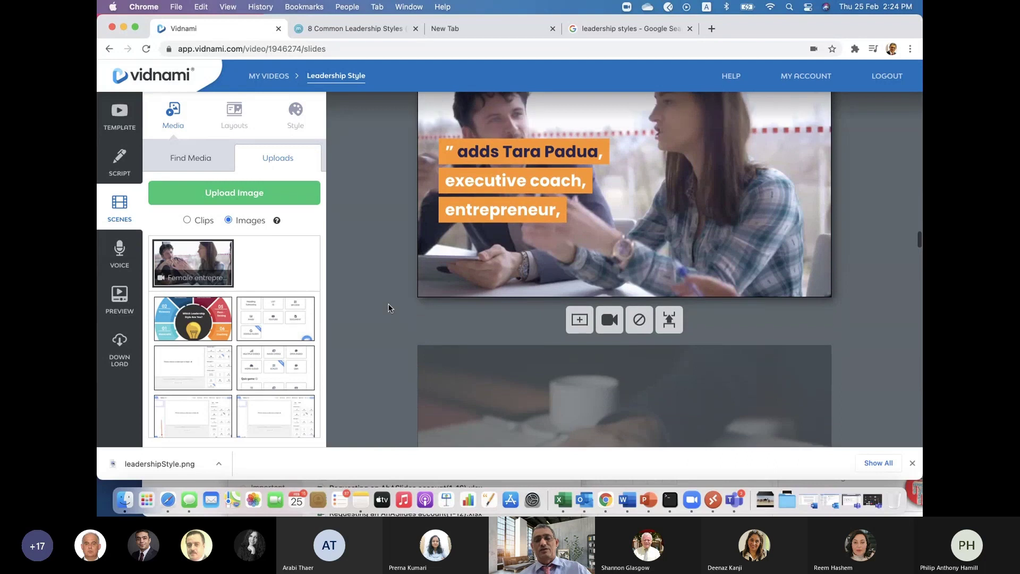
scroll(388, 308, up, 1)
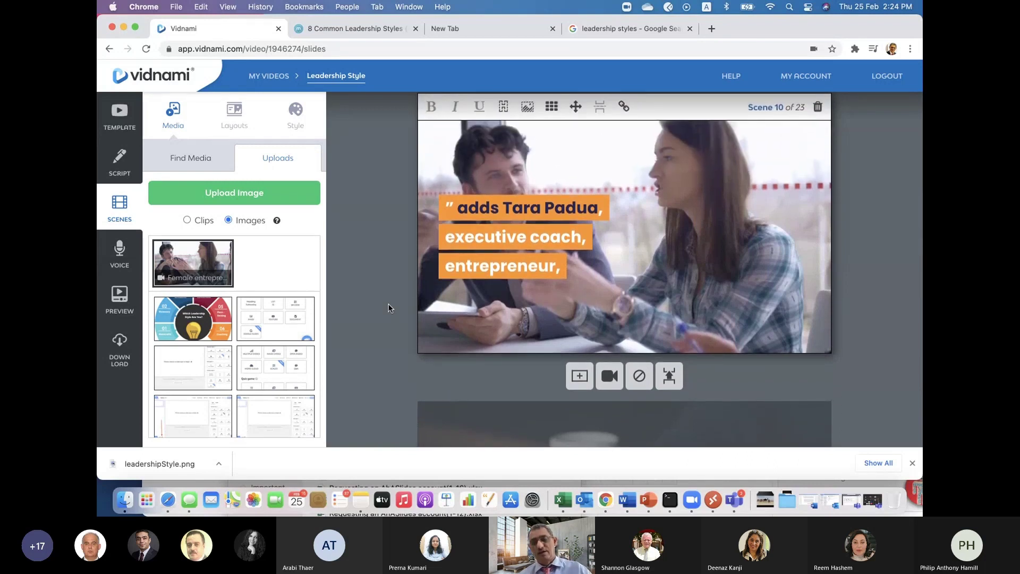
scroll(388, 307, down, 1)
scroll(389, 307, up, 1)
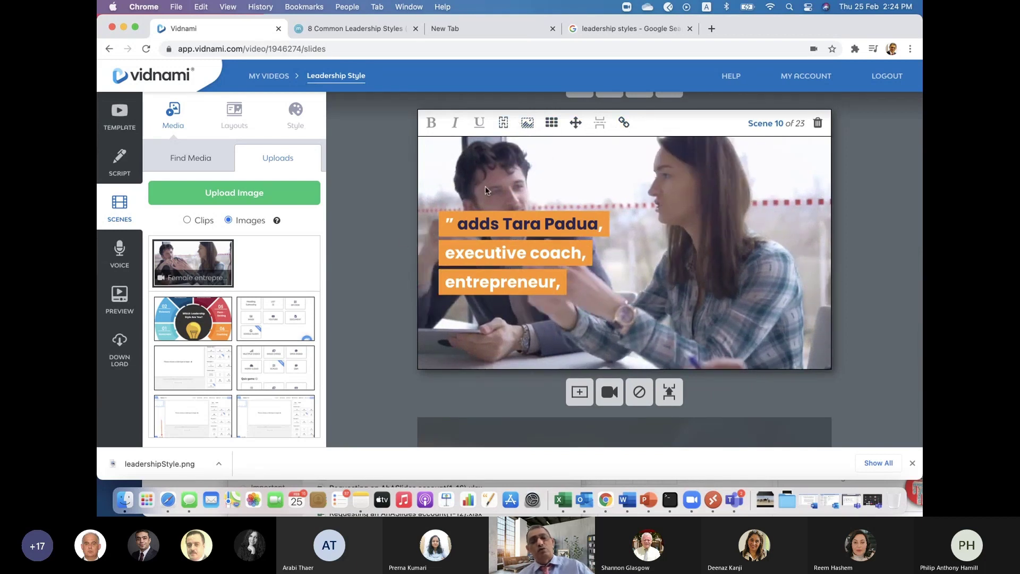
Finish the scenes, continue to the voice track stage, and preview the video with the Angus auto-voice.
scroll(391, 260, down, 5)
scroll(390, 259, down, 15)
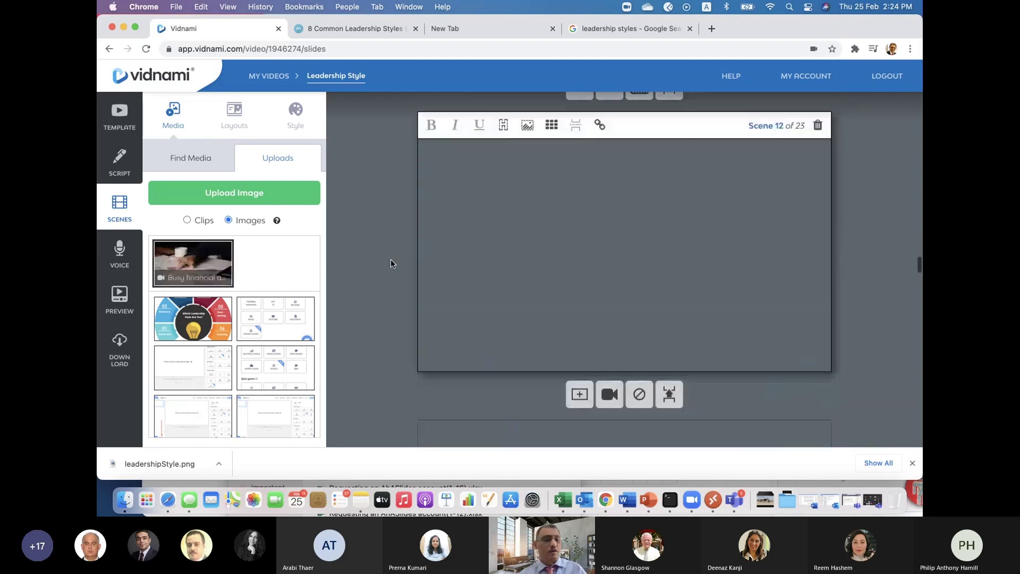
scroll(391, 264, down, 15)
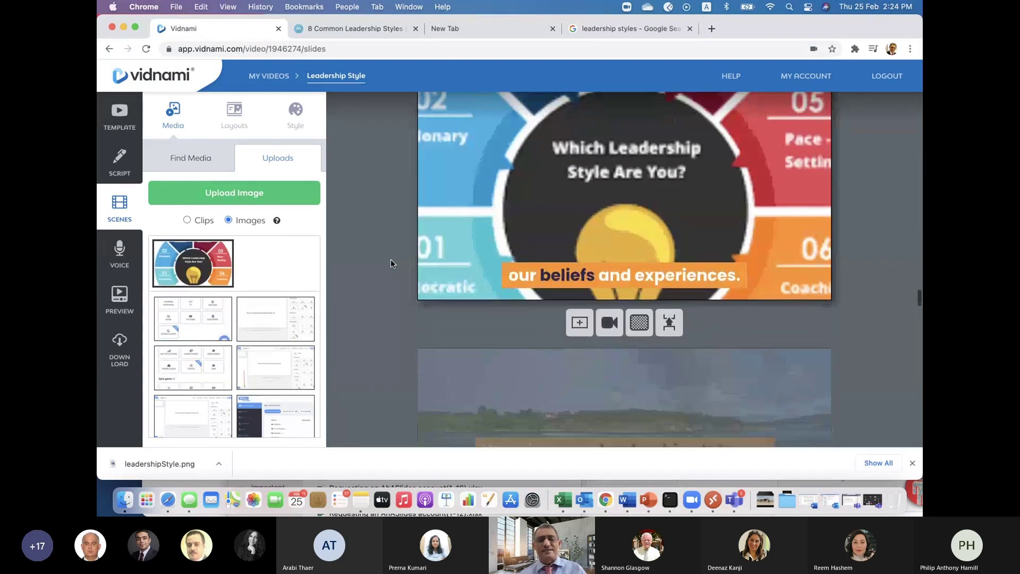
scroll(390, 264, down, 15)
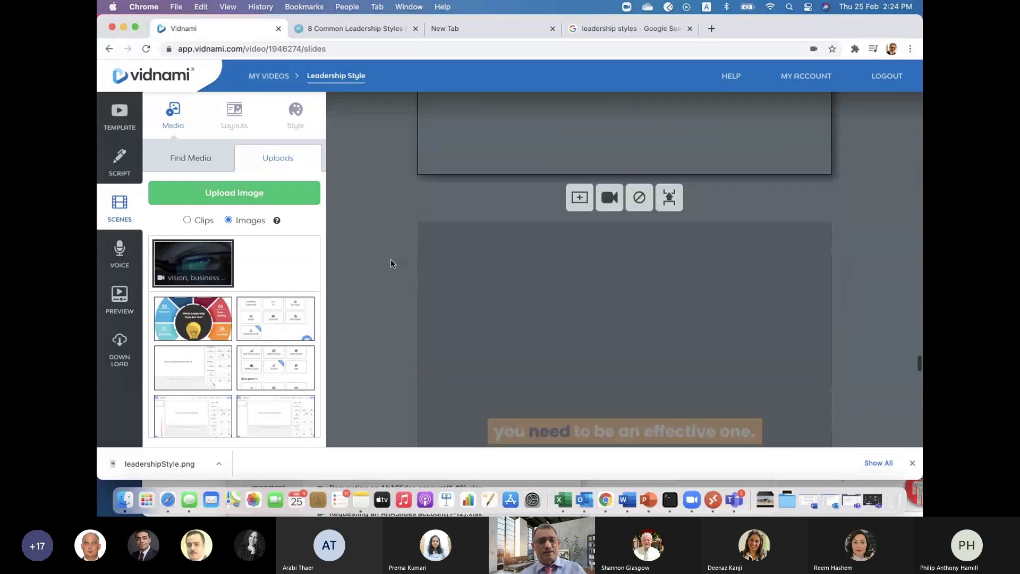
scroll(391, 263, down, 5)
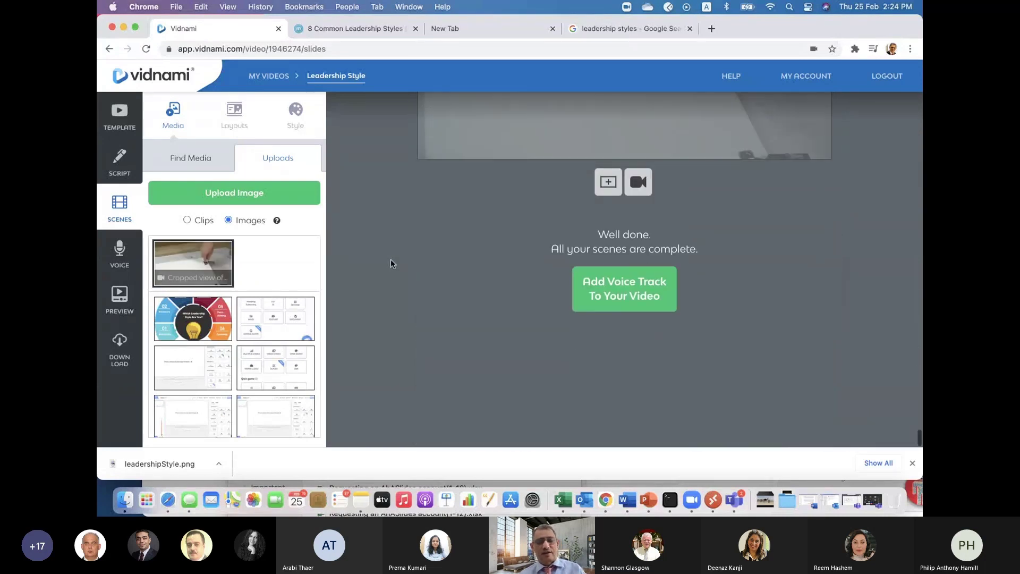
click(614, 294)
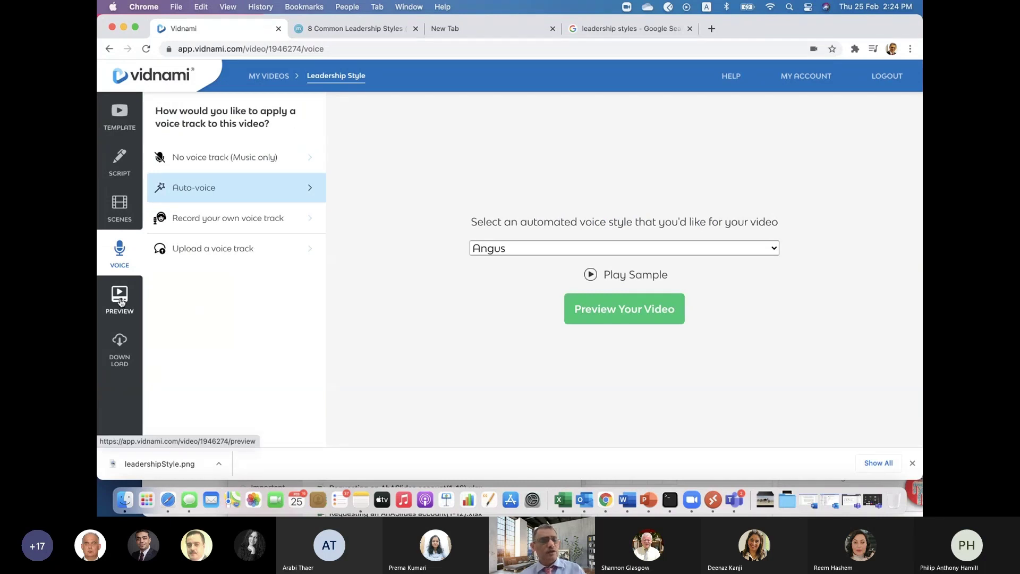
click(577, 310)
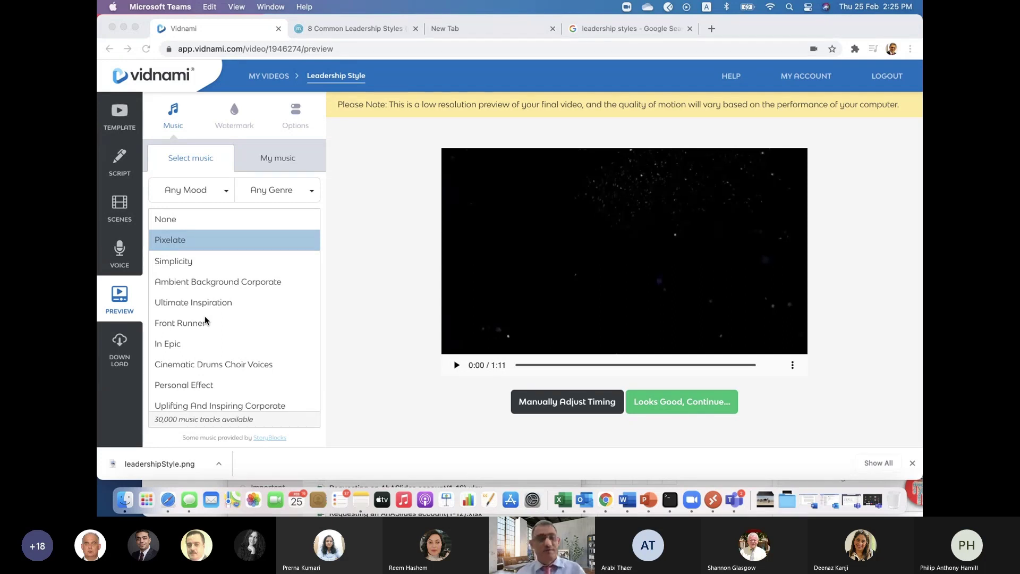
Leave the preview and return to the list of all videos.
click(260, 78)
click(263, 75)
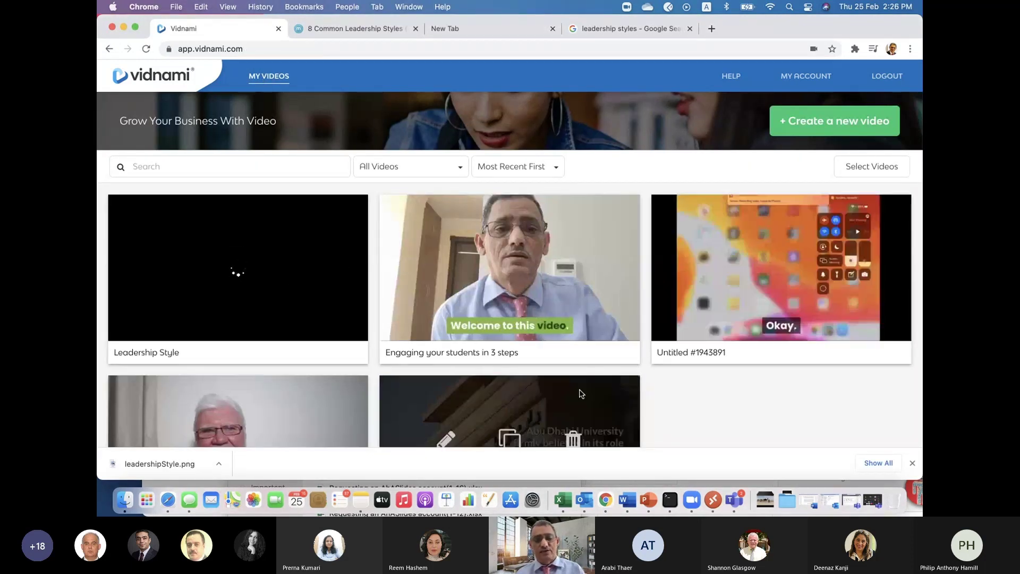
Create a new video and choose Presenter Video as its type.
scroll(353, 303, down, 3)
scroll(353, 302, up, 3)
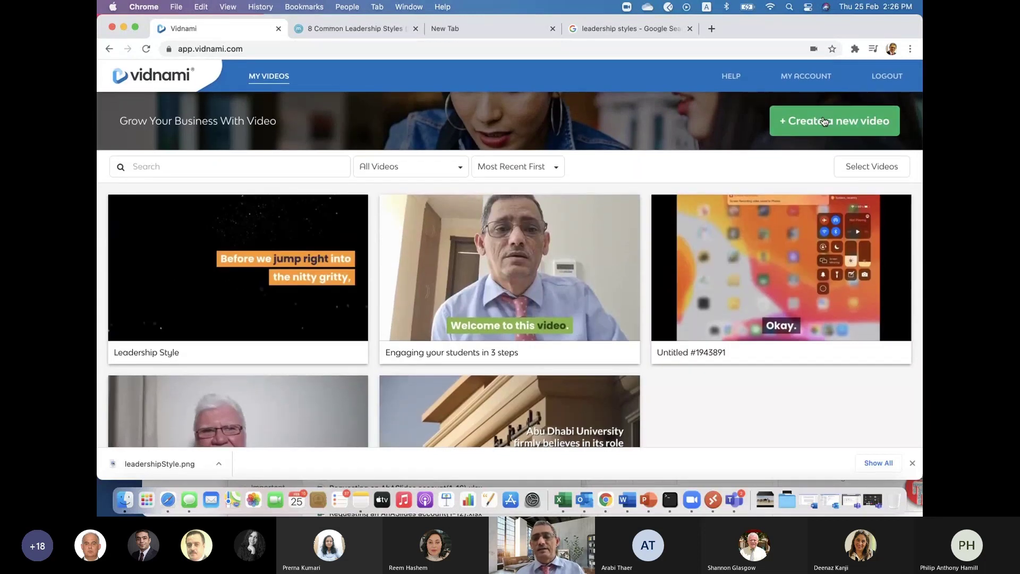
click(824, 120)
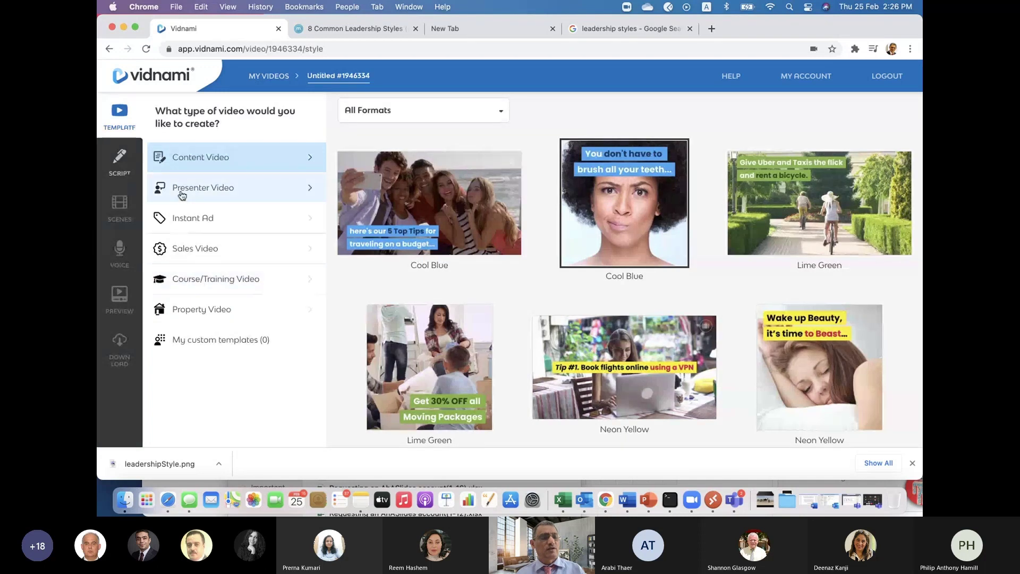
click(192, 192)
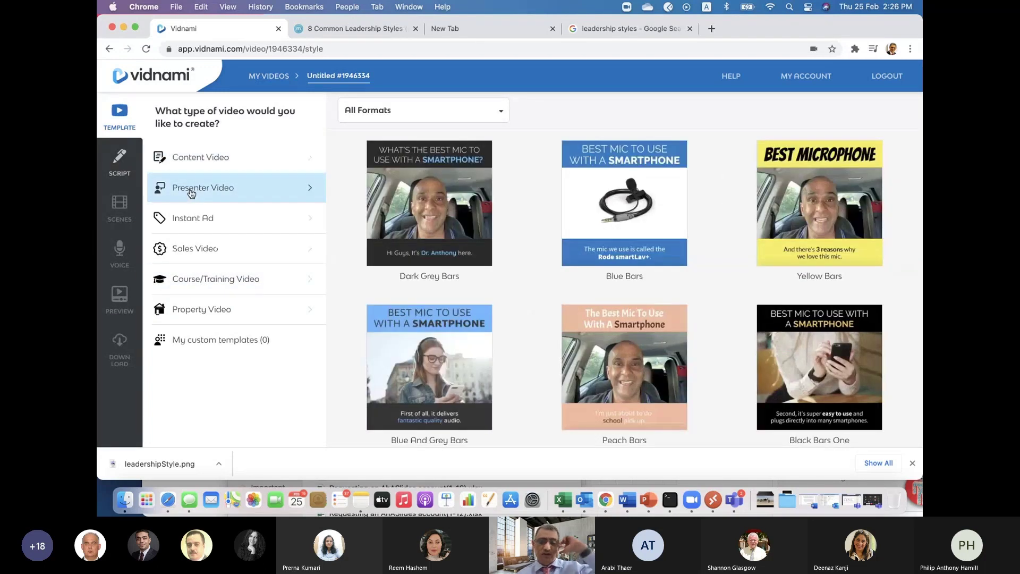
Look through the Presenter Video templates, from the coloured bars designs to the Highlight, Viral and Social styles.
scroll(511, 281, down, 2)
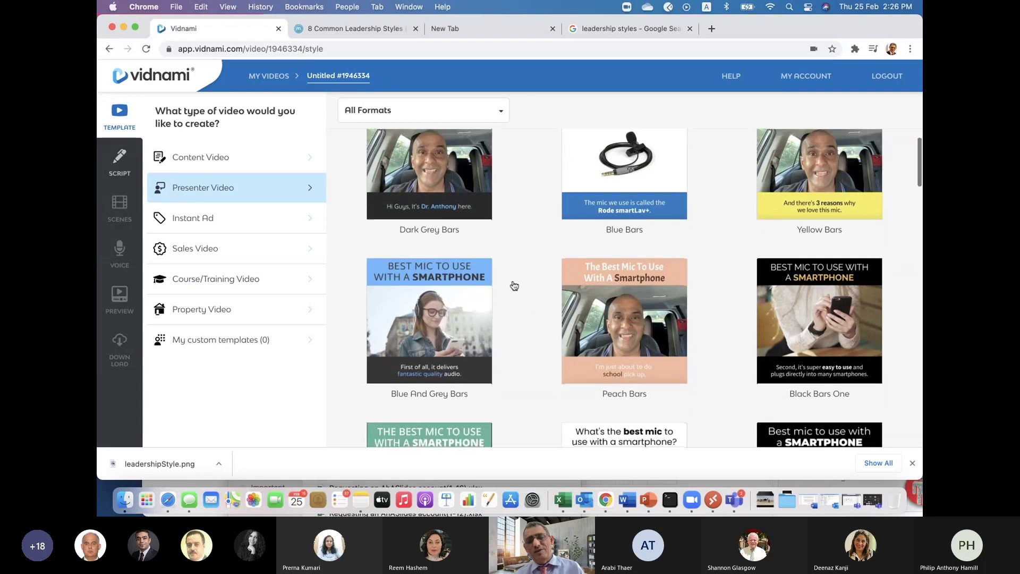
scroll(514, 286, up, 2)
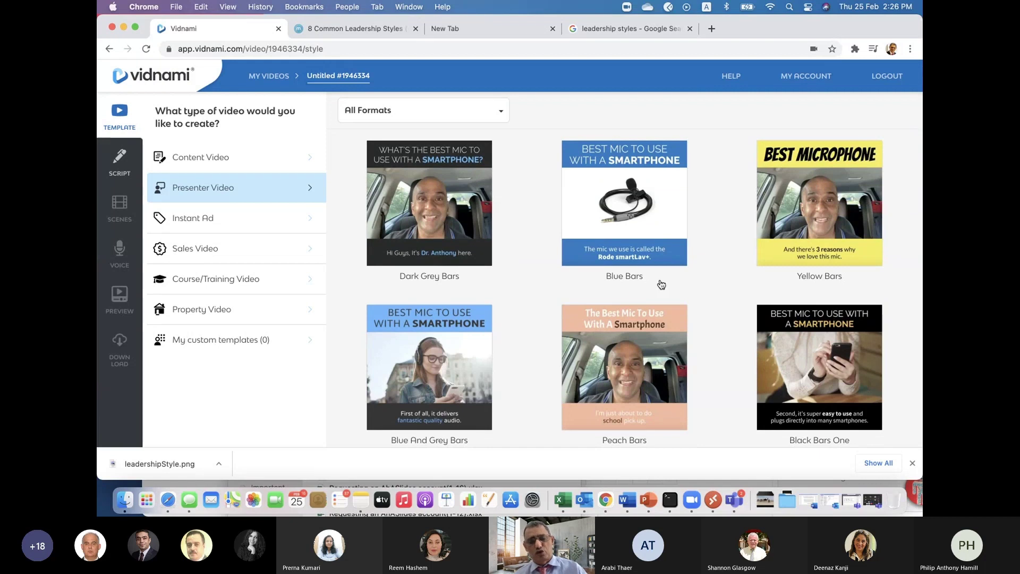
scroll(661, 284, down, 10)
scroll(661, 284, down, 5)
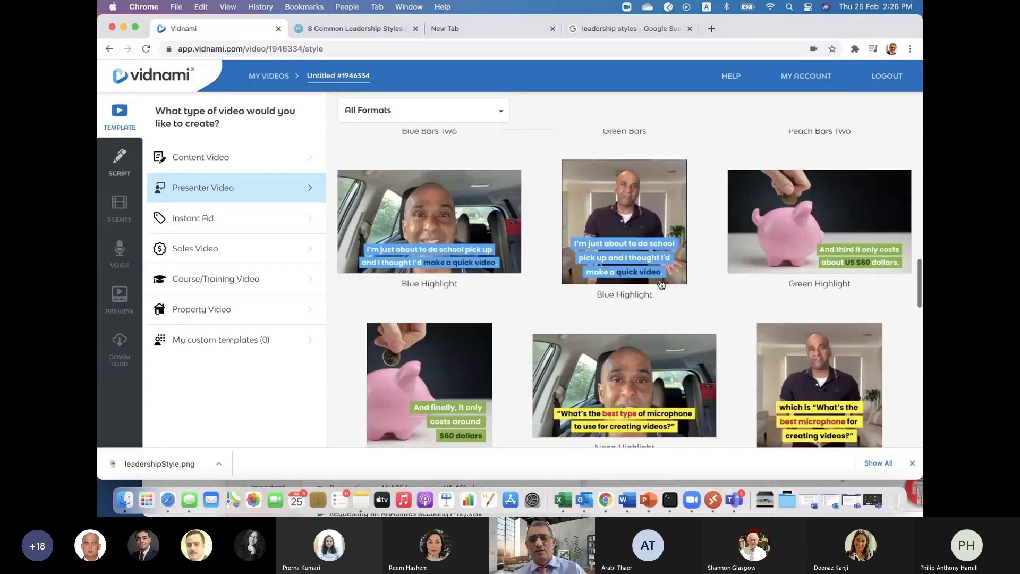
scroll(661, 284, down, 3)
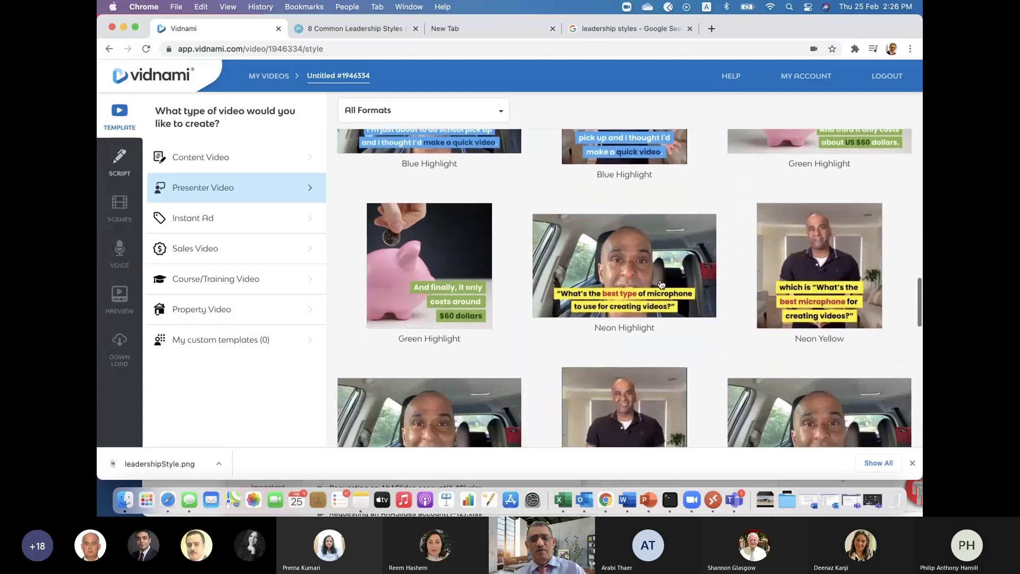
scroll(661, 284, down, 3)
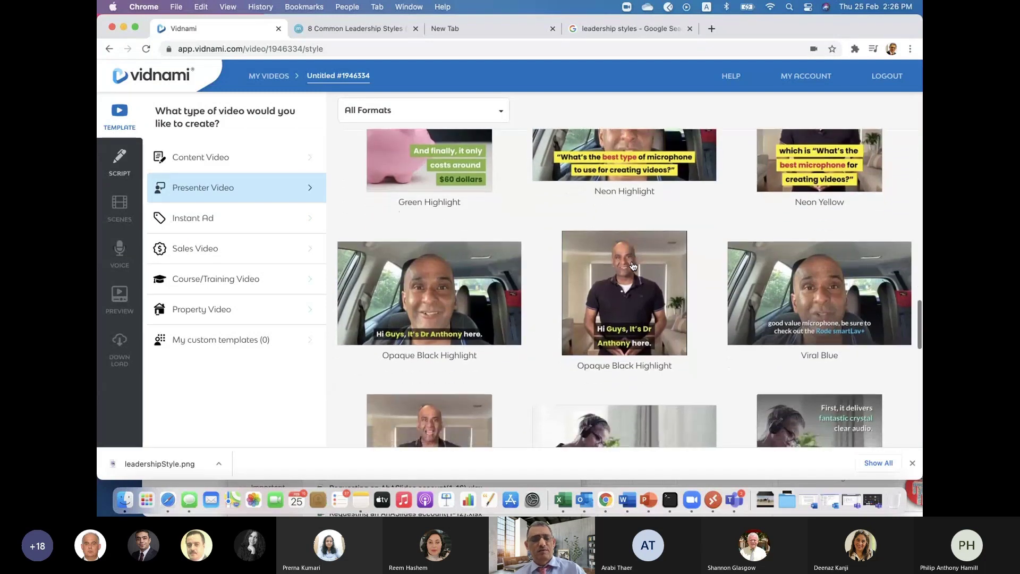
scroll(632, 267, down, 5)
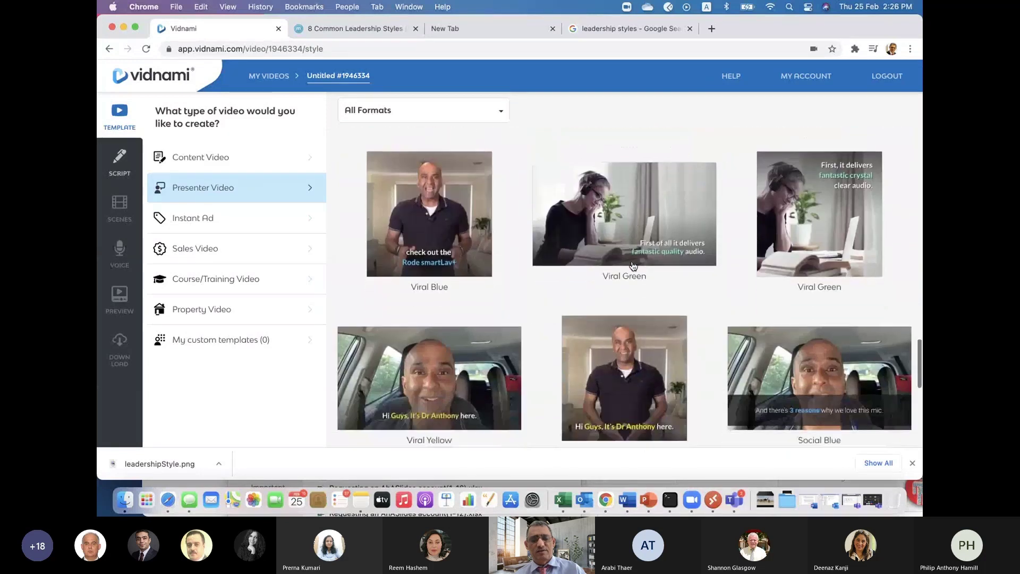
scroll(632, 266, down, 2)
scroll(633, 267, up, 6)
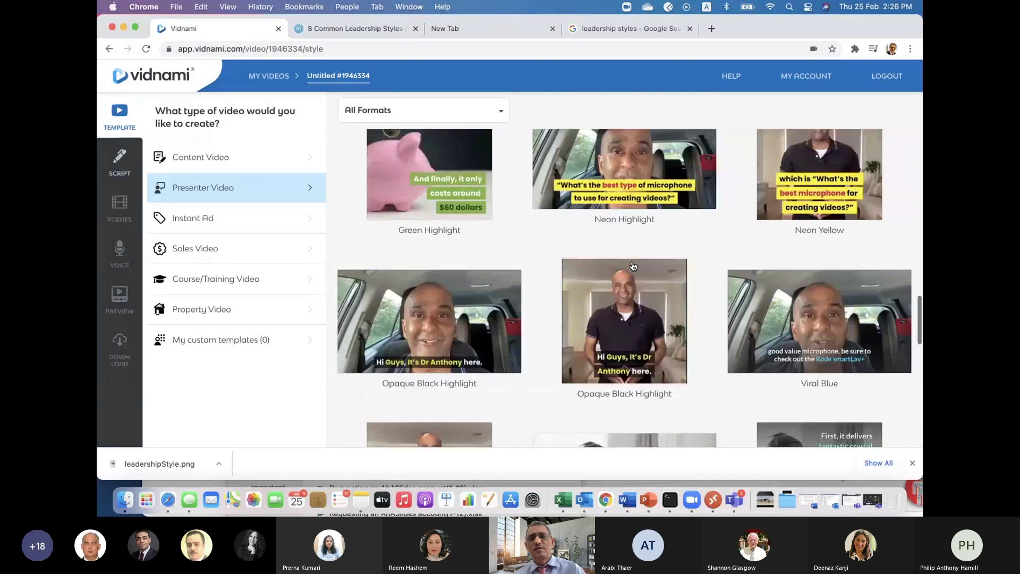
scroll(633, 267, down, 5)
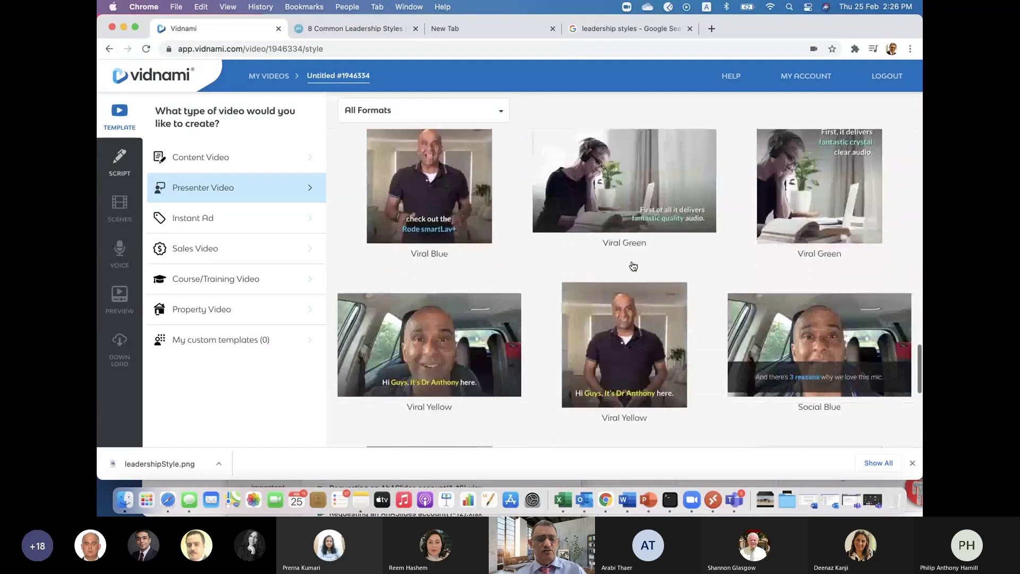
Check the details of the widescreen Viral Yellow template, and use the widescreen Social Yellow template for the video.
click(455, 328)
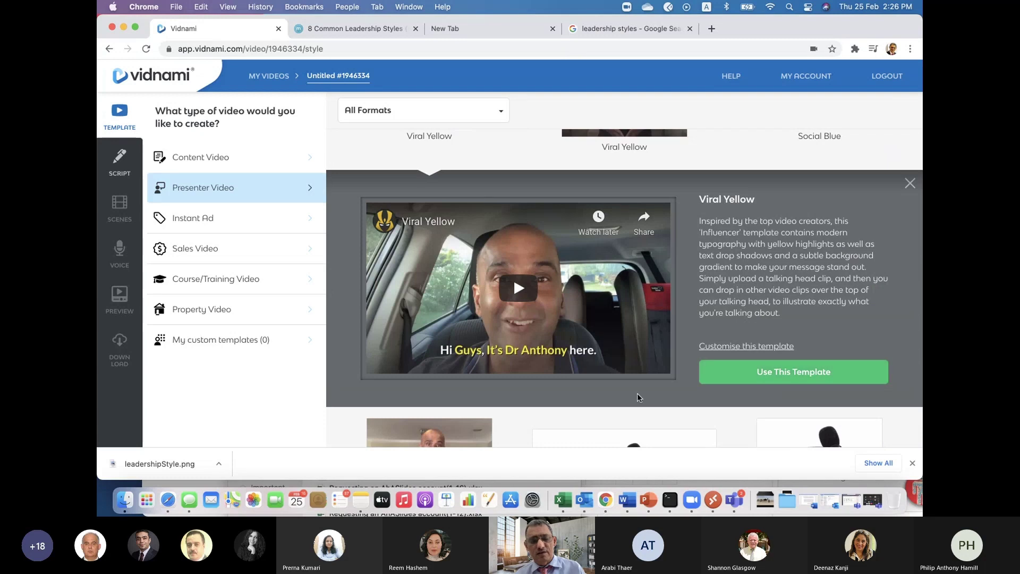
scroll(637, 393, down, 3)
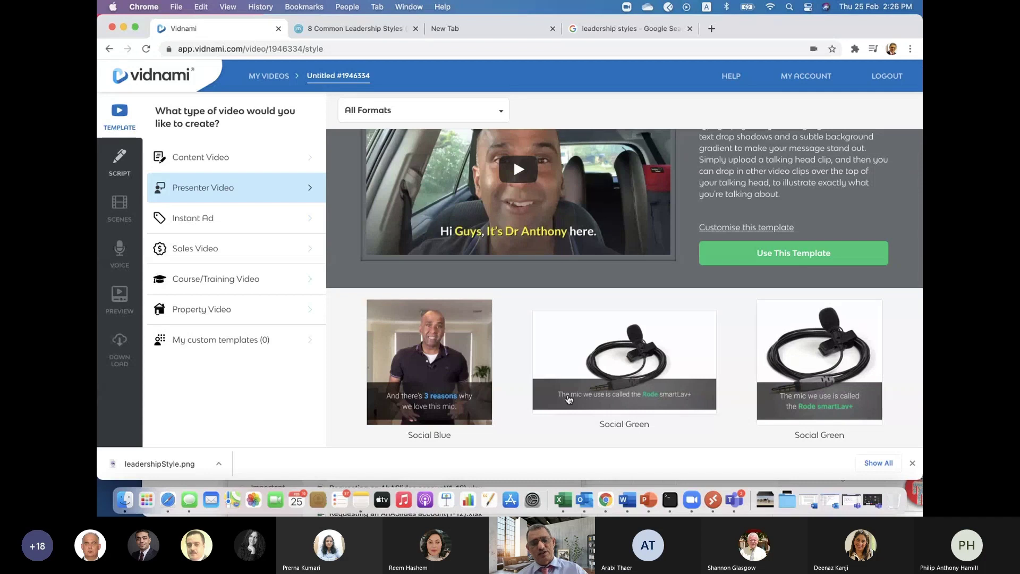
scroll(651, 306, up, 1)
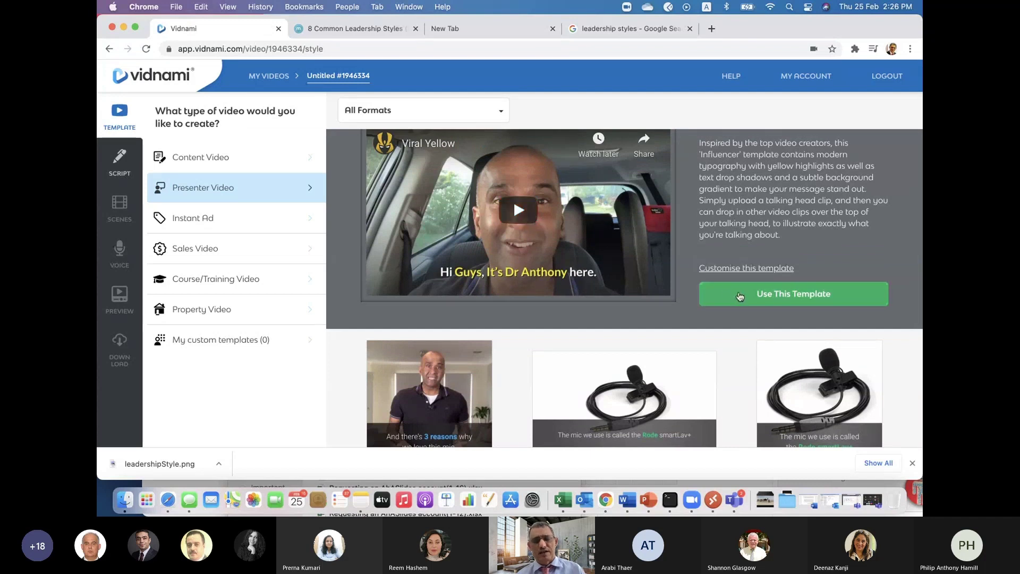
scroll(740, 296, down, 5)
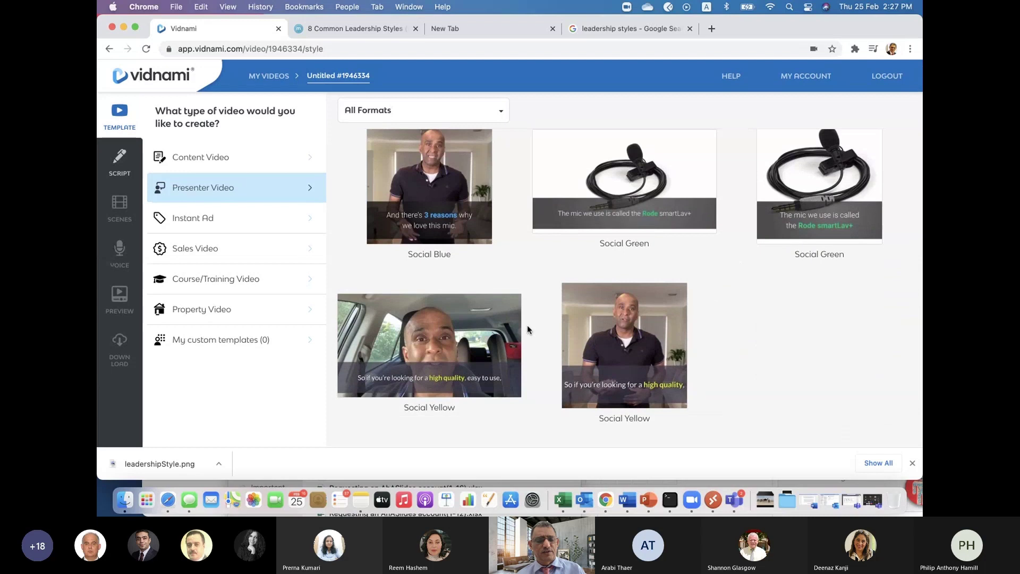
click(488, 342)
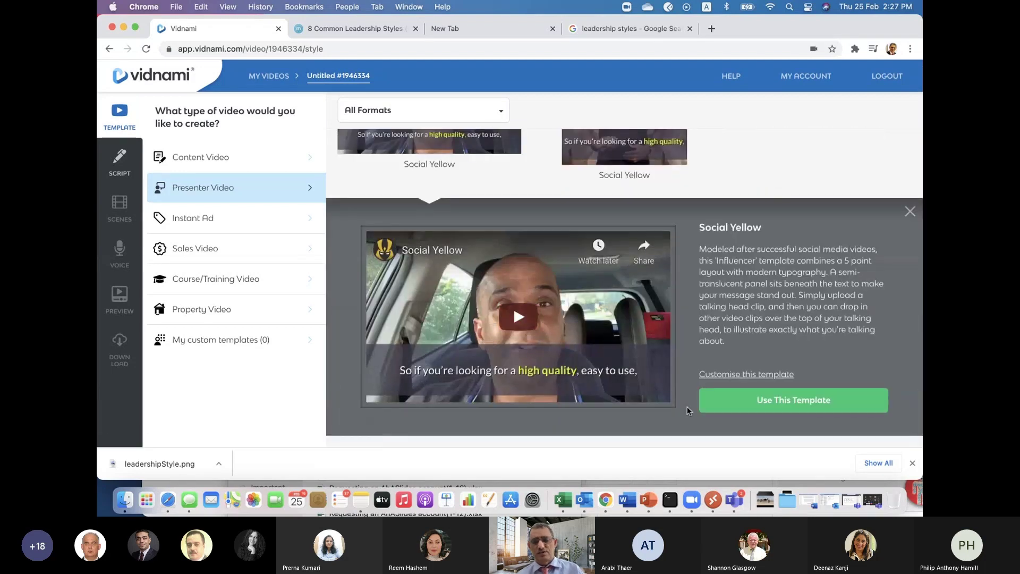
click(726, 404)
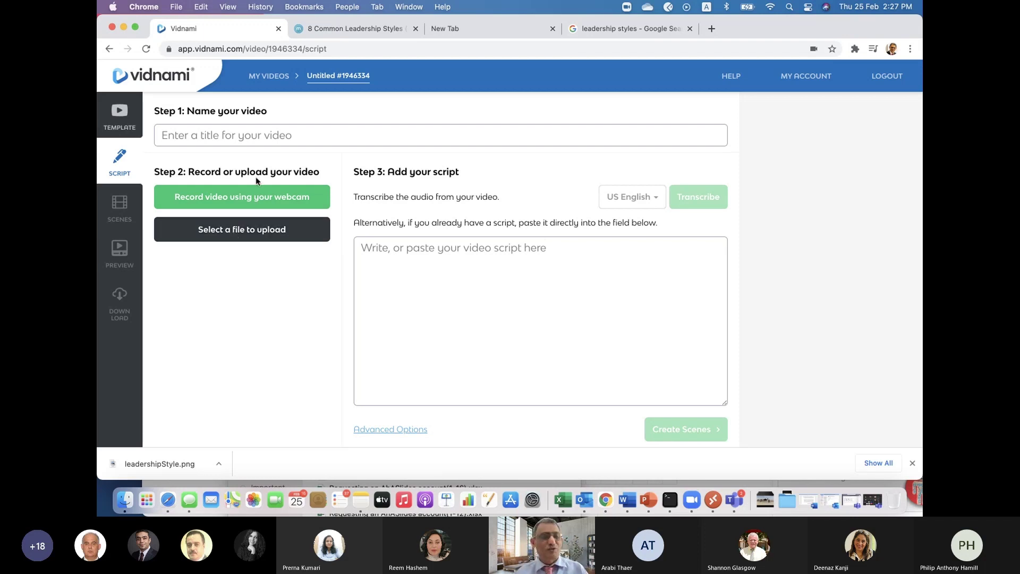
Start a webcam recording setup and check the available video and audio sources, keeping FaceTime HD Camera and the default MacBook Air Microphone.
click(256, 195)
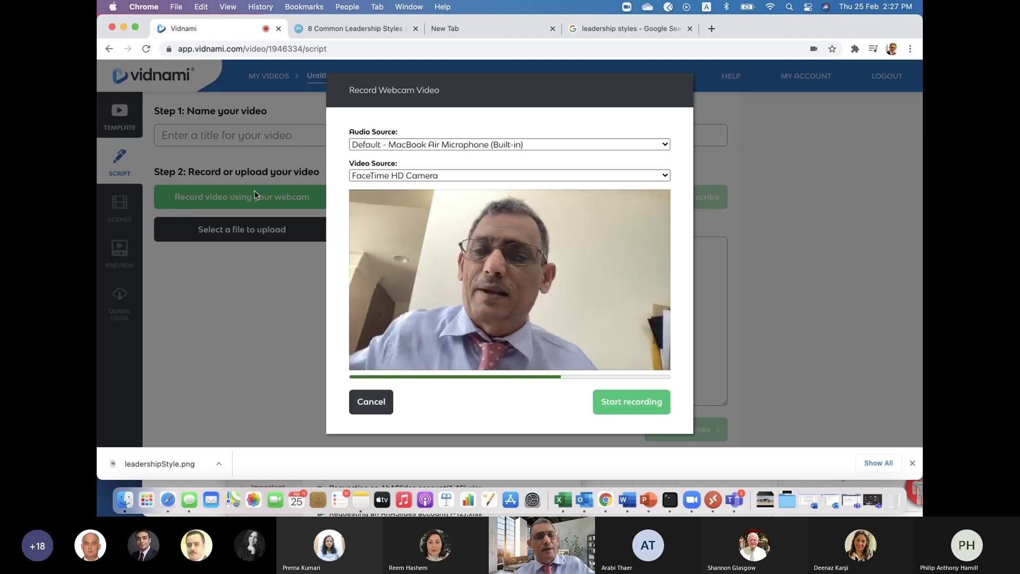
click(381, 180)
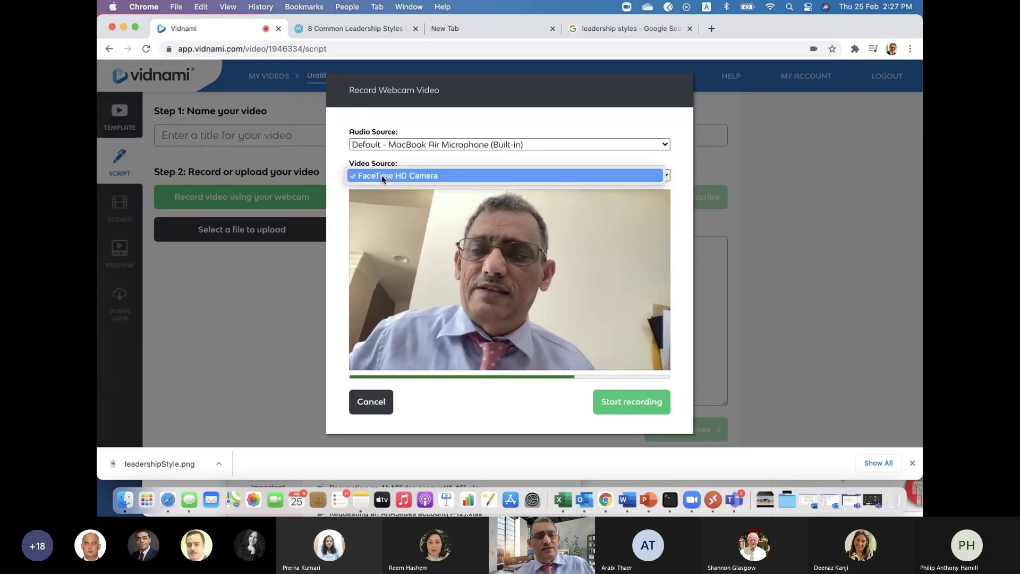
click(381, 182)
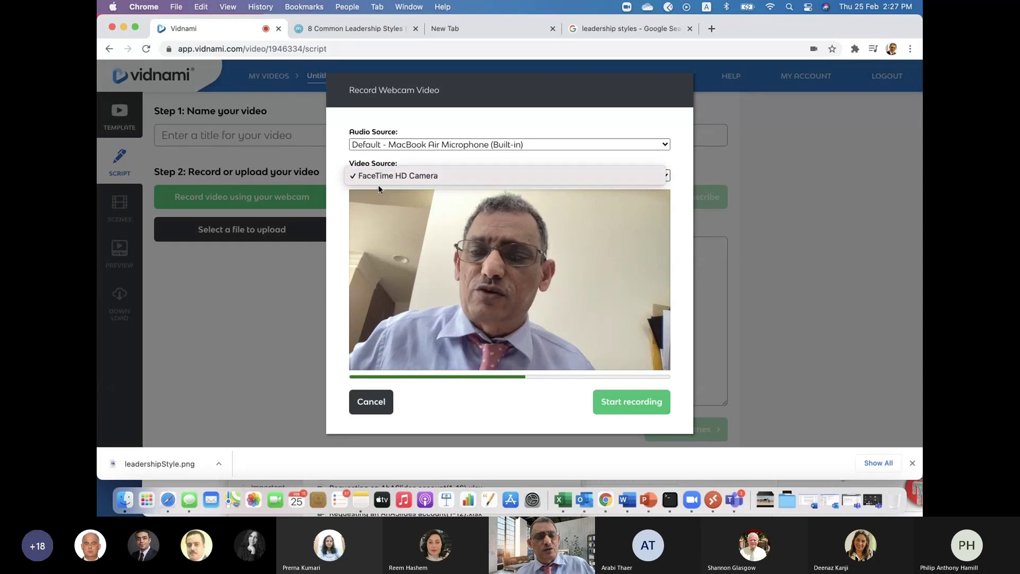
click(413, 145)
click(413, 145)
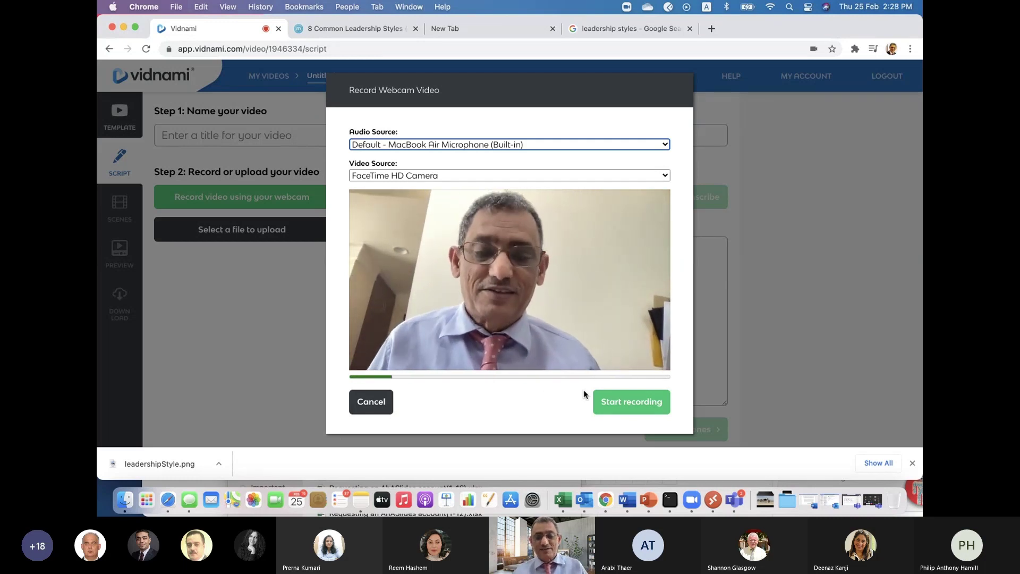
Record a webcam clip of about 24 seconds and use it as the source video.
click(615, 403)
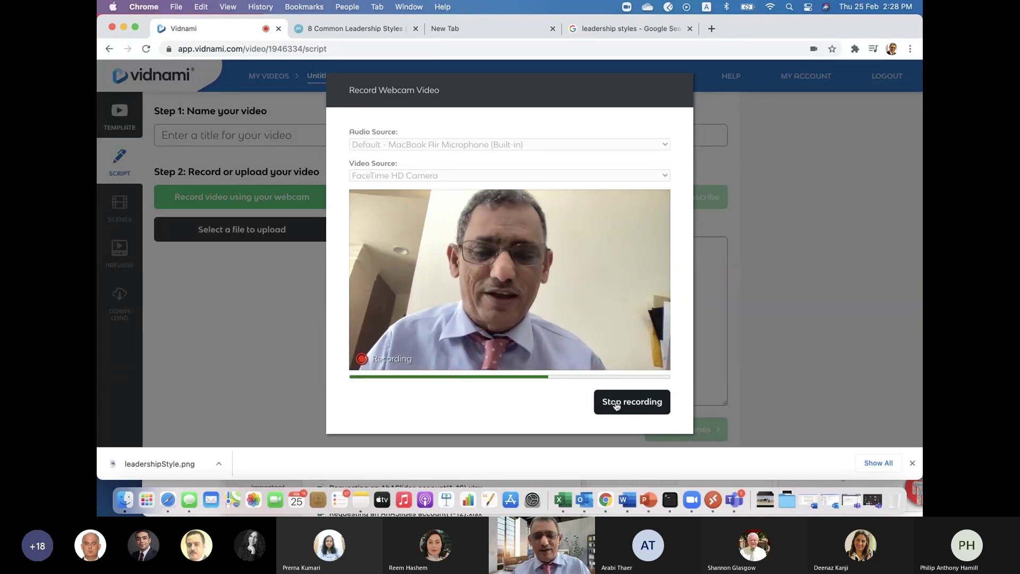
click(616, 404)
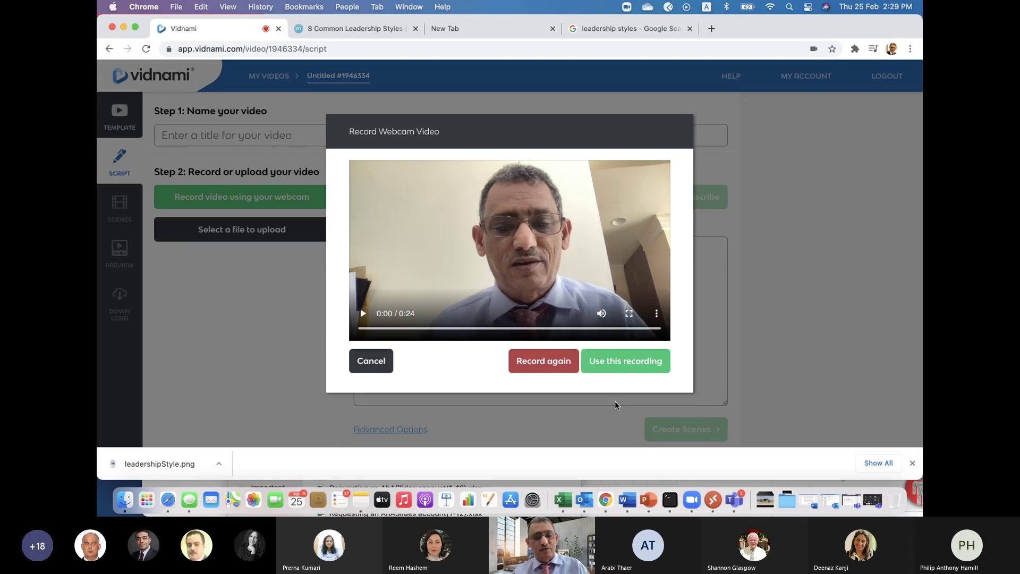
click(618, 363)
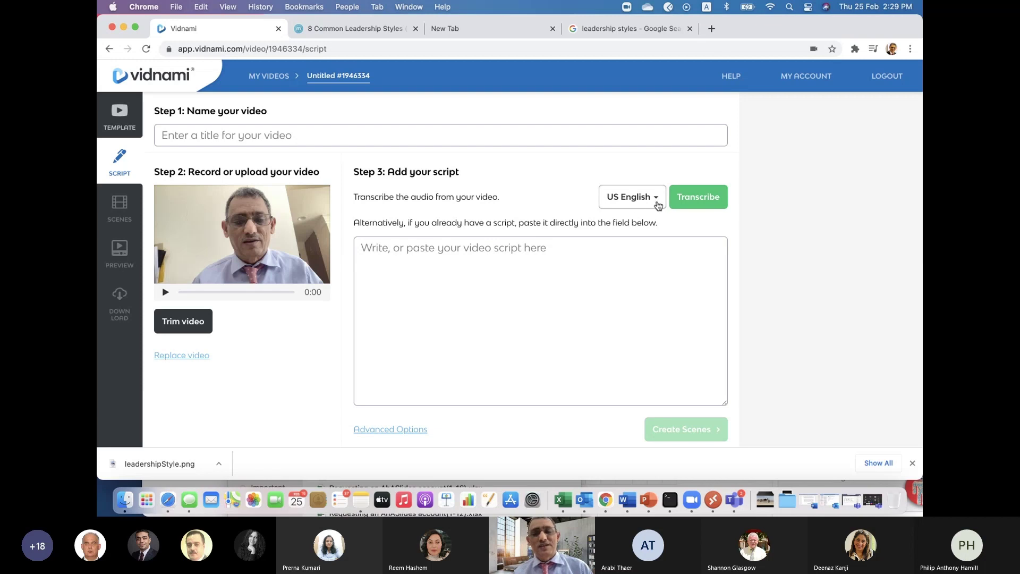
Check the transcription language options, keep US English, and transcribe the audio of the recorded clip into the script.
click(657, 202)
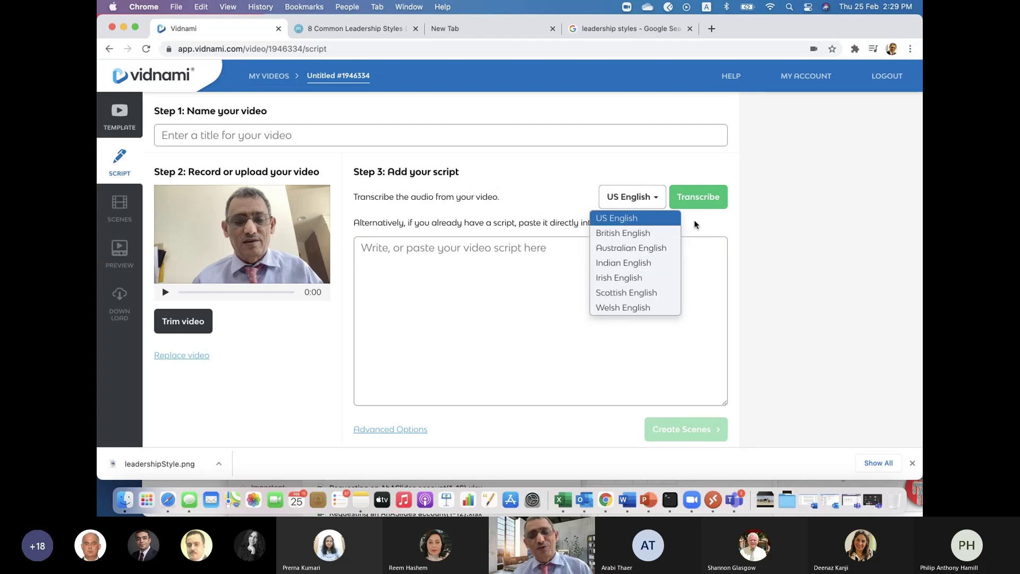
click(724, 223)
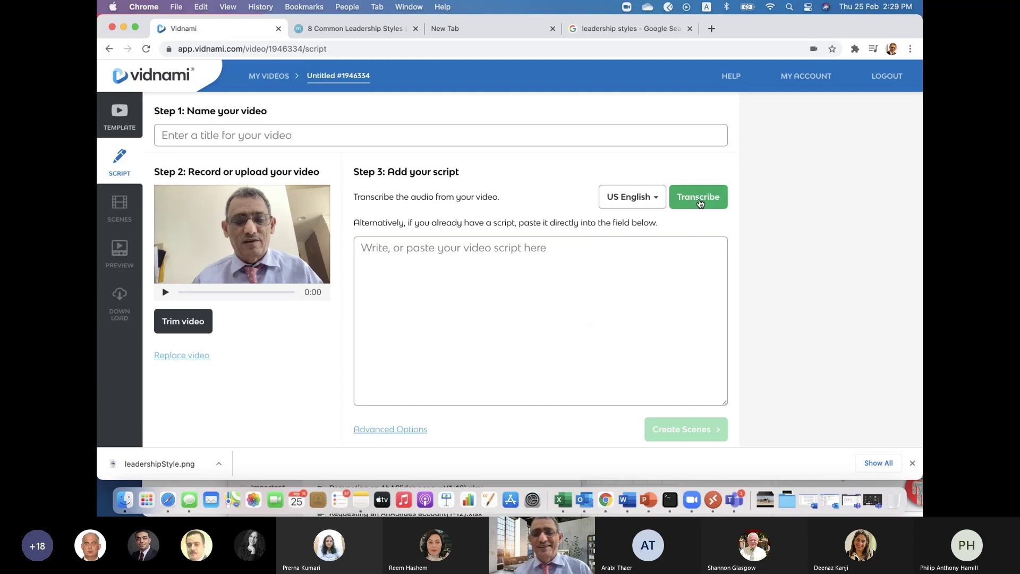
click(699, 201)
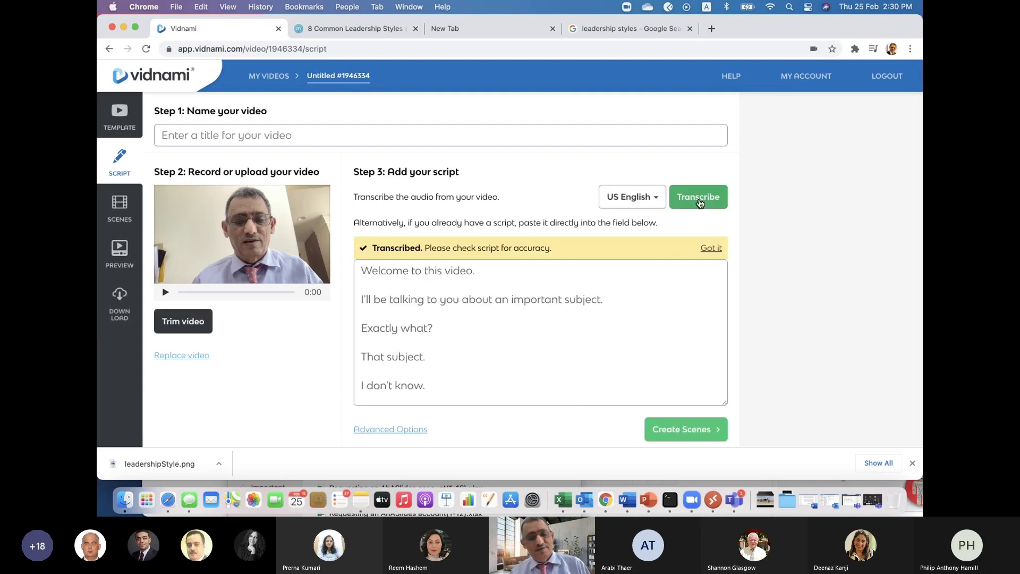
Read the transcribed script through to its closing "Okay, Thank you." line, and create the scenes from it.
scroll(507, 304, down, 1)
scroll(508, 304, up, 1)
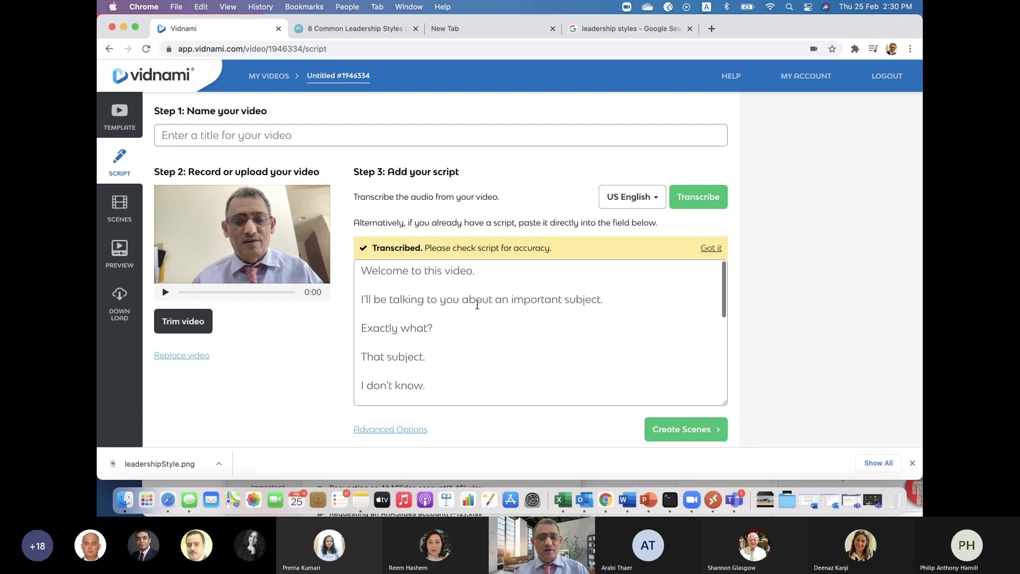
scroll(485, 337, down, 1)
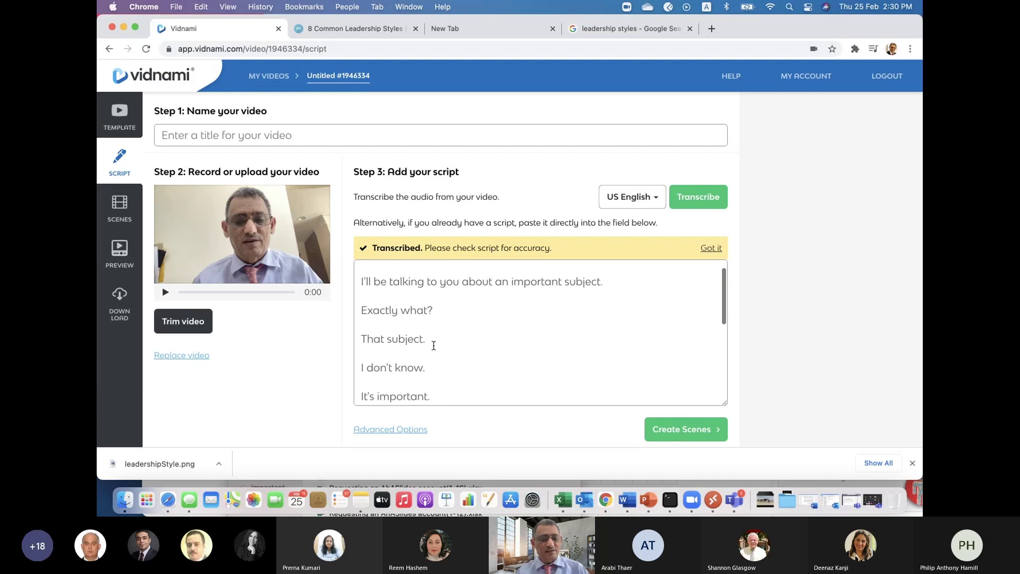
scroll(457, 349, down, 6)
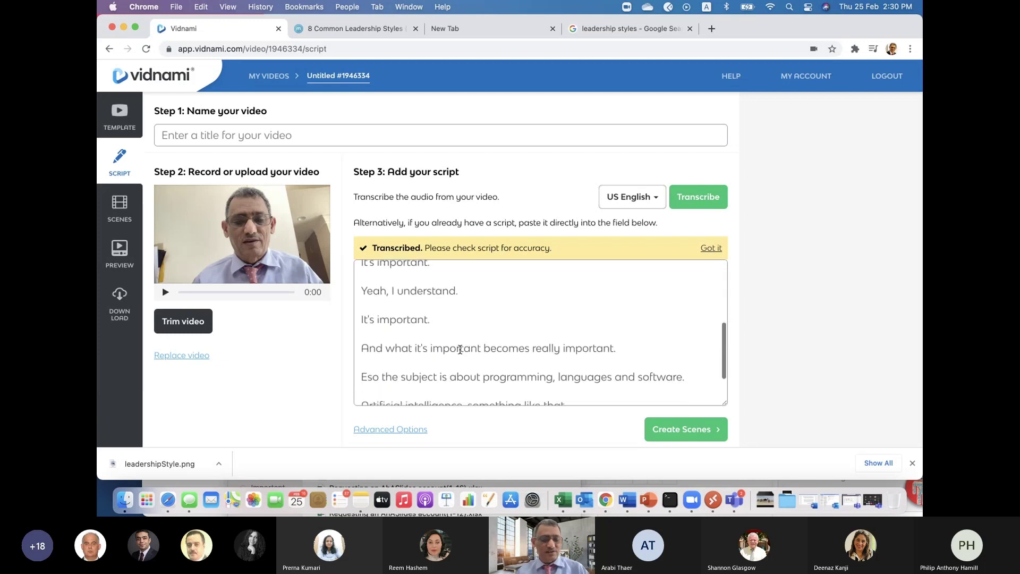
scroll(459, 349, down, 1)
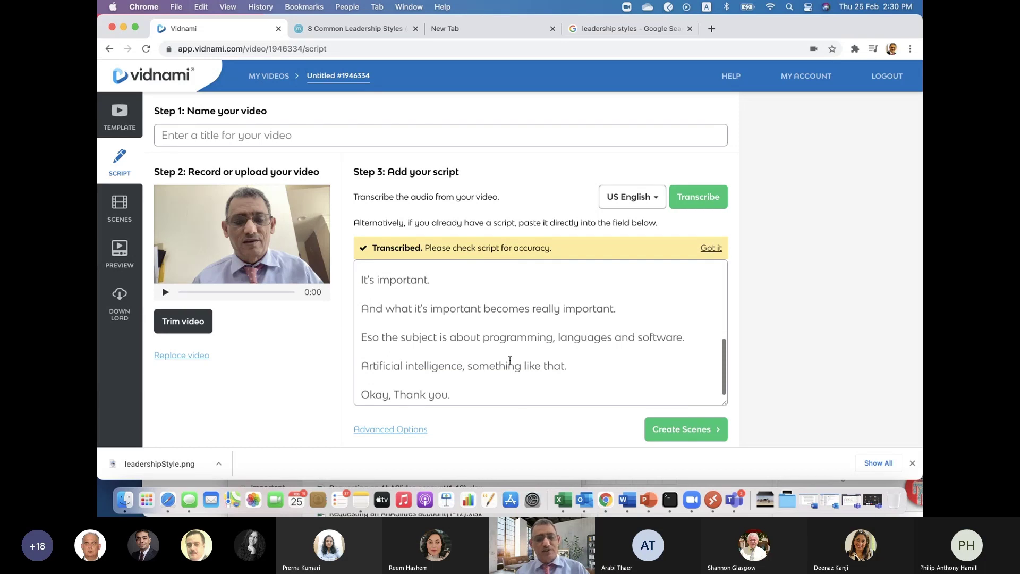
click(675, 430)
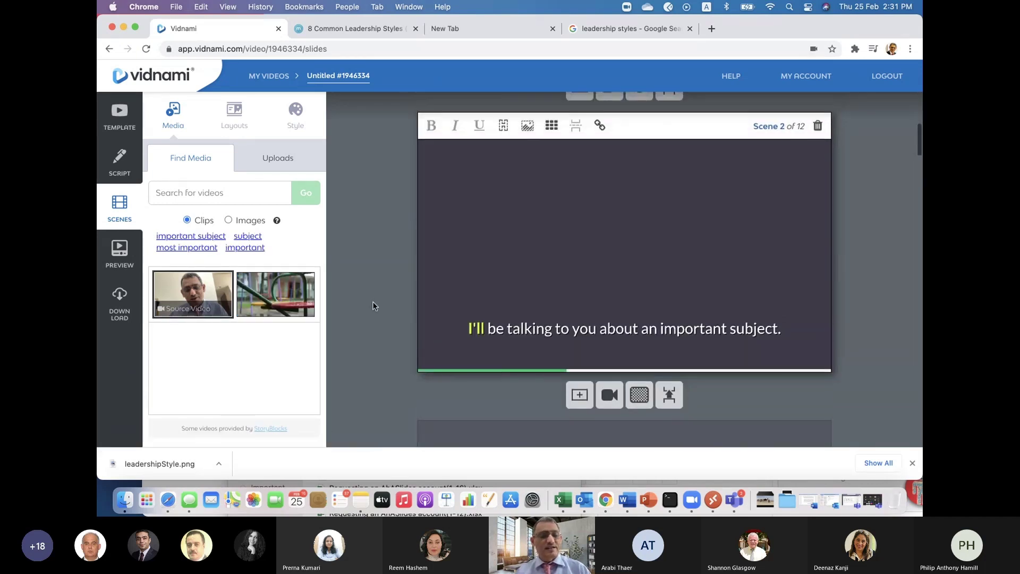
Replace the source video in the "Exactly what?" scene with the suggested clip of a woman using a laptop on a sofa.
scroll(373, 306, up, 3)
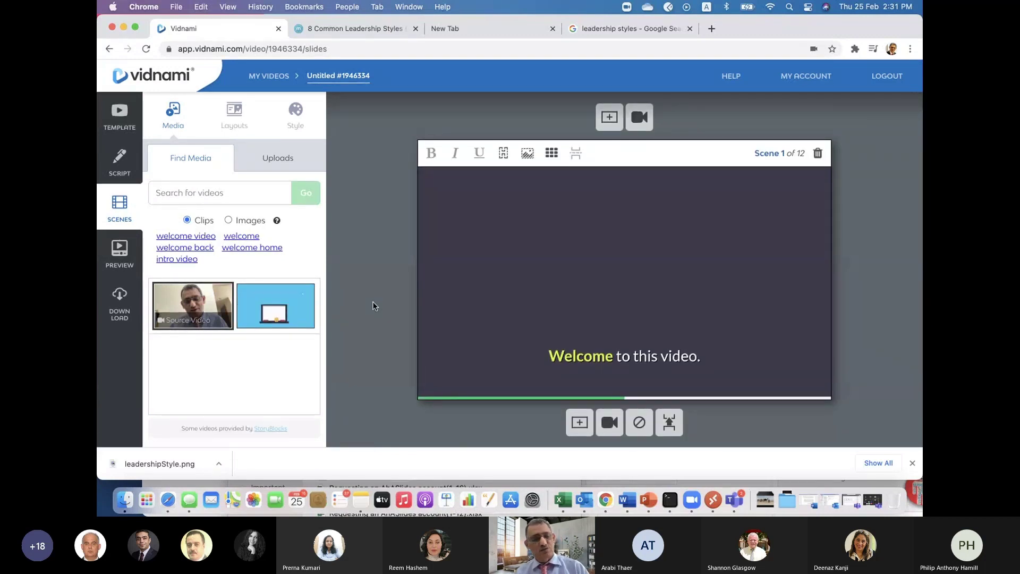
scroll(374, 306, down, 1)
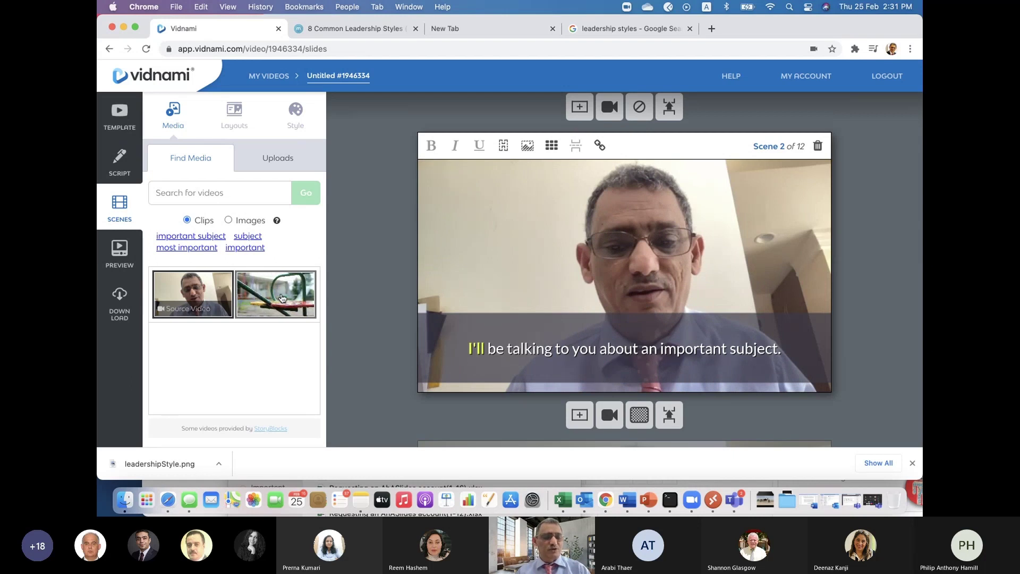
scroll(389, 345, down, 5)
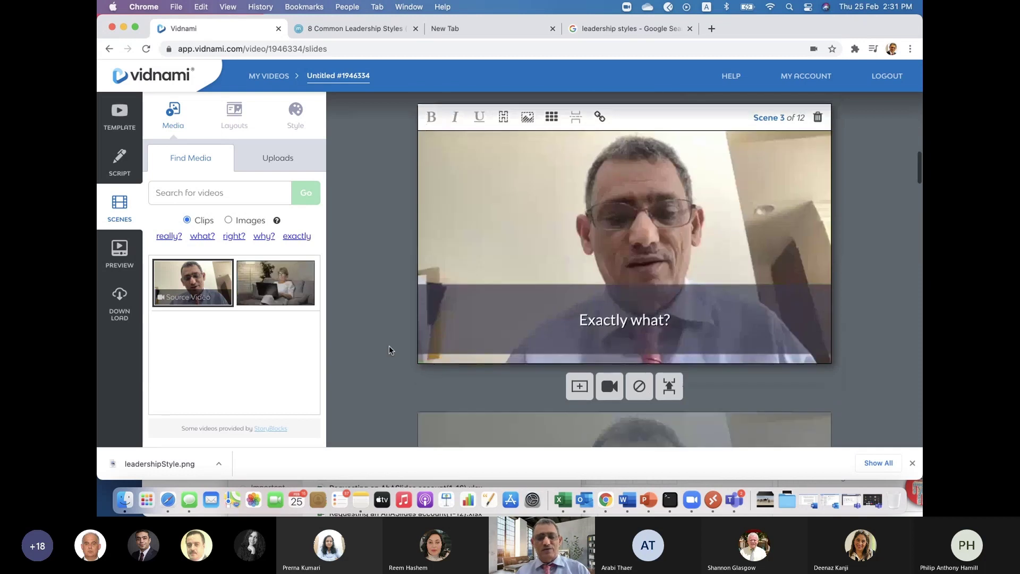
click(294, 299)
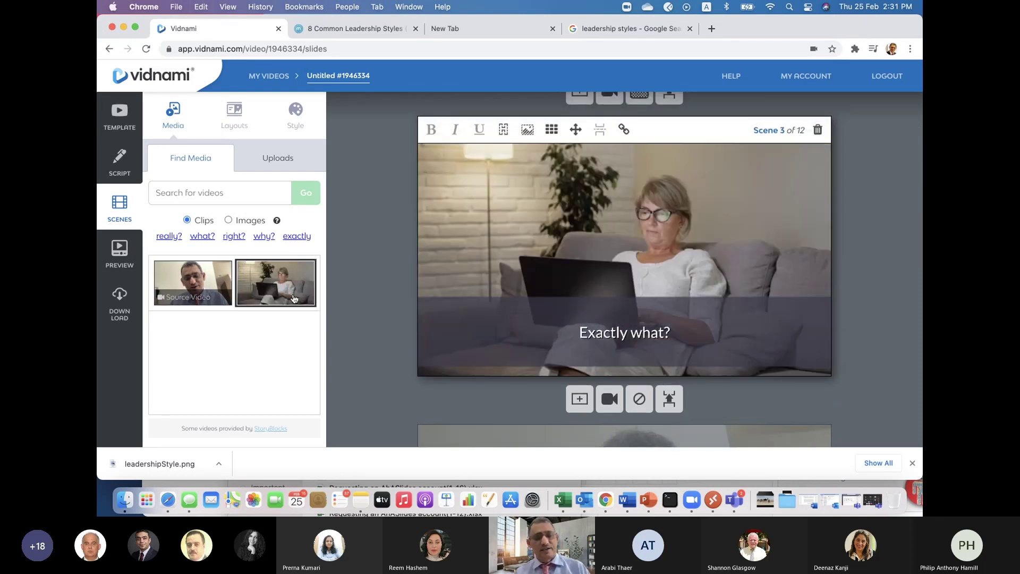
Replace the source video in scene 9, about what becomes really important, with the suggested office clip showing an annual report.
scroll(390, 390, down, 5)
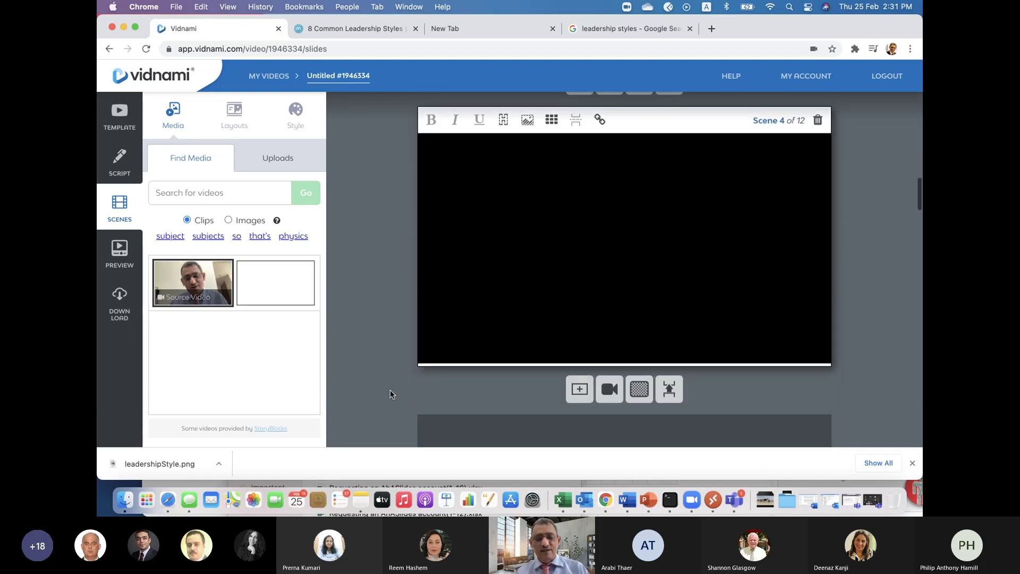
scroll(390, 394, down, 3)
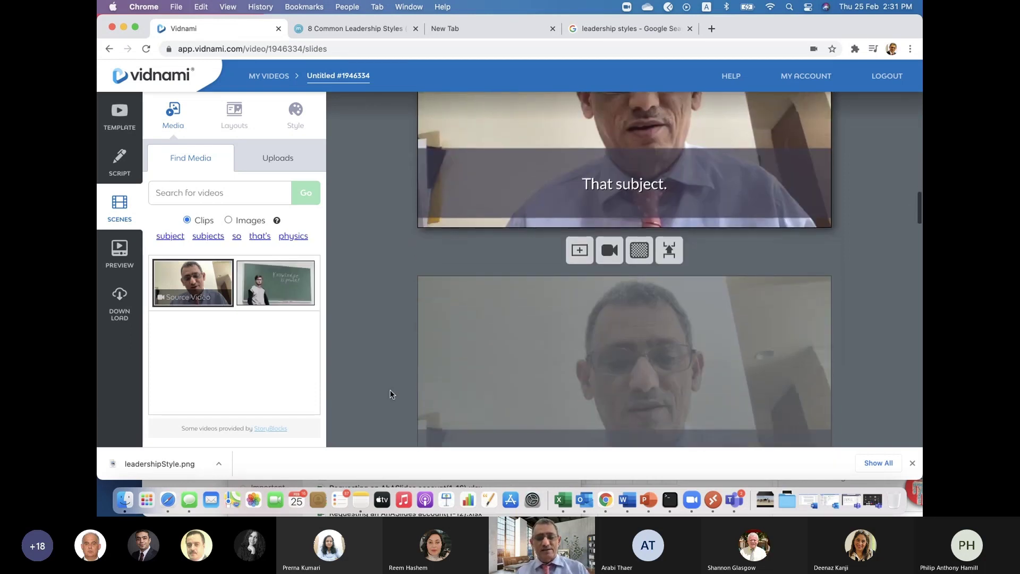
scroll(390, 394, down, 5)
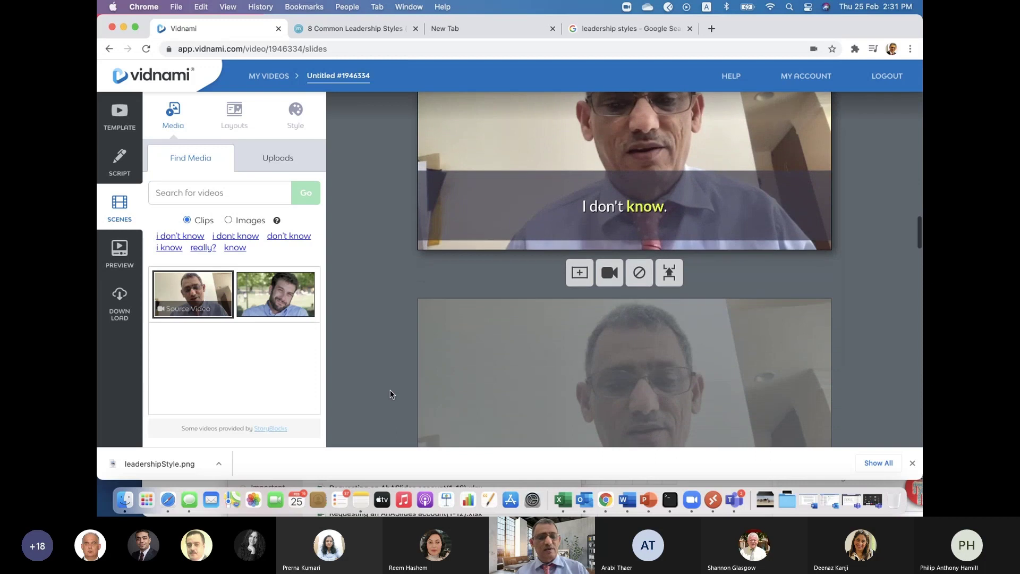
scroll(390, 393, down, 5)
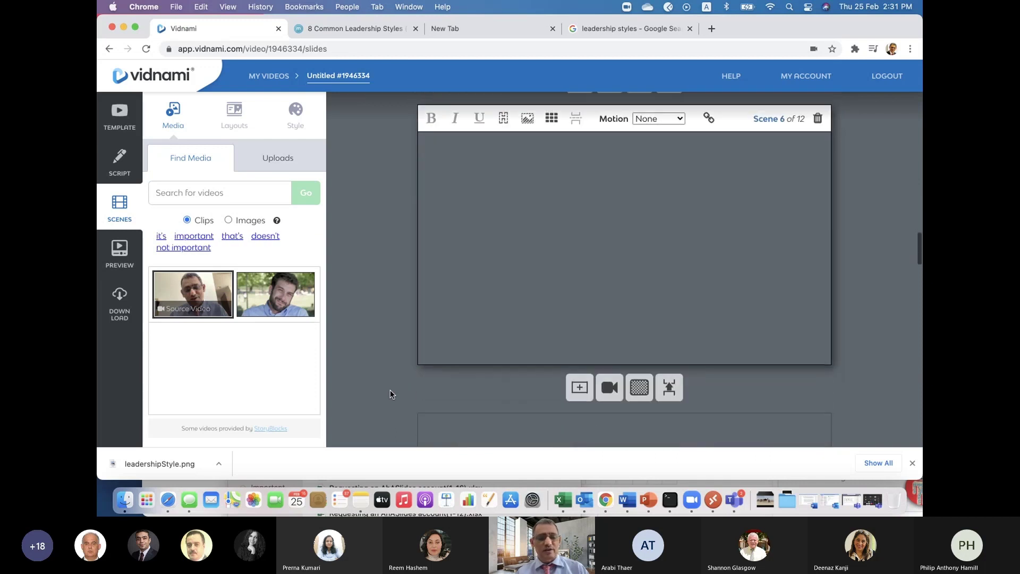
scroll(390, 394, down, 2)
scroll(390, 394, down, 5)
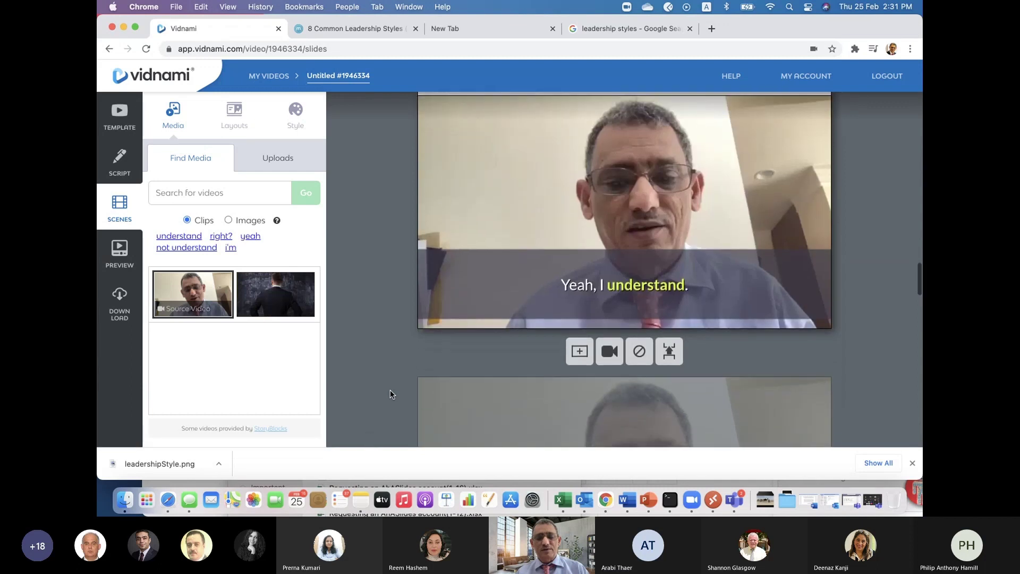
scroll(390, 393, down, 3)
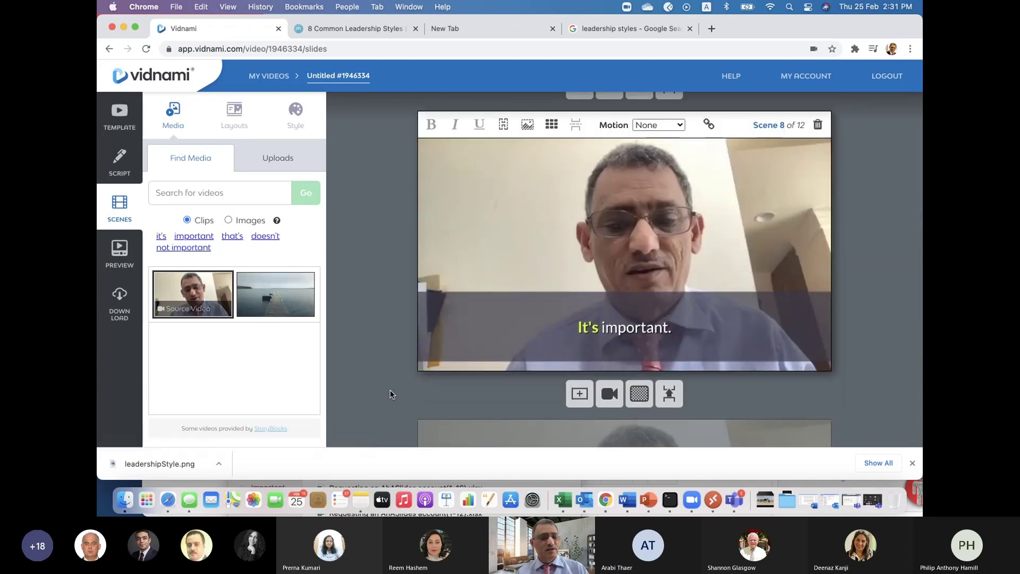
scroll(390, 393, down, 3)
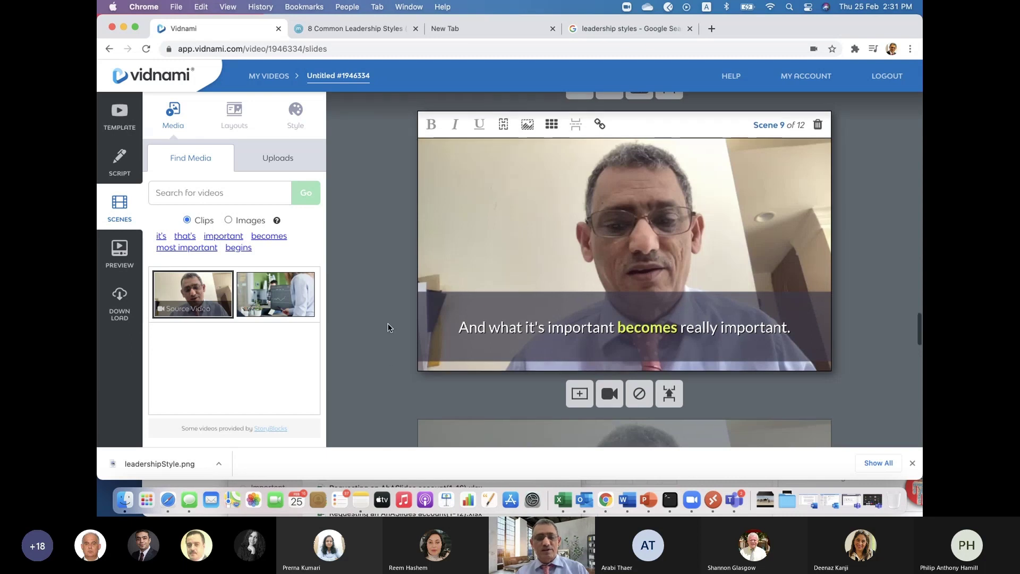
click(294, 305)
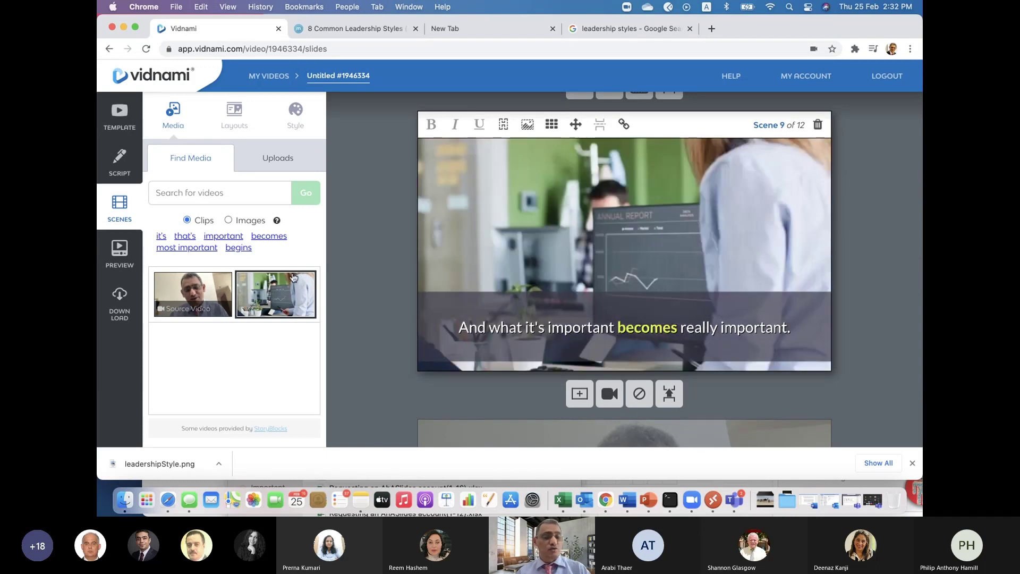
Replace the source video in scene 10, about programming, languages and software, with the suggested dark digital network clip.
scroll(363, 348, down, 6)
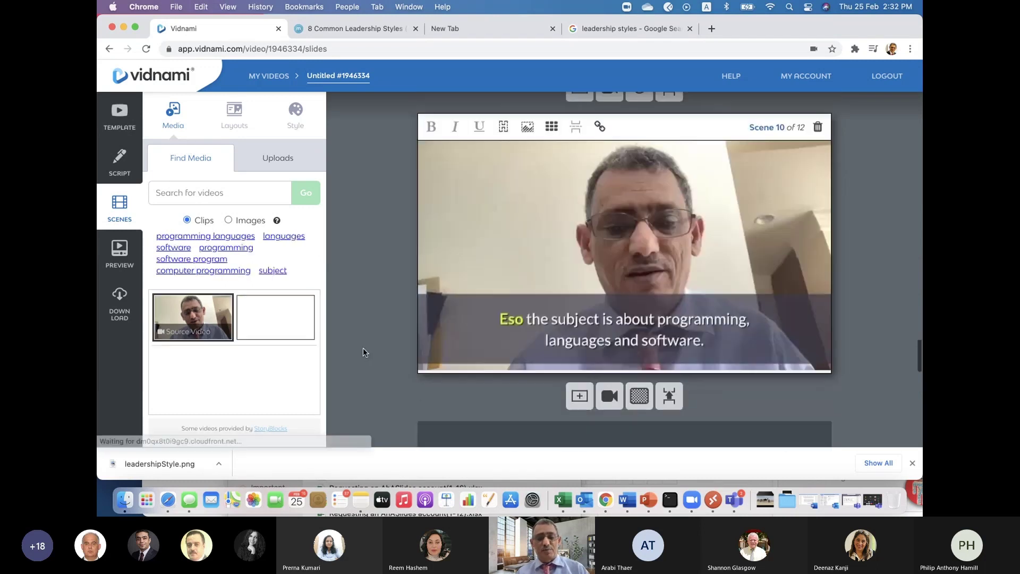
scroll(362, 347, up, 1)
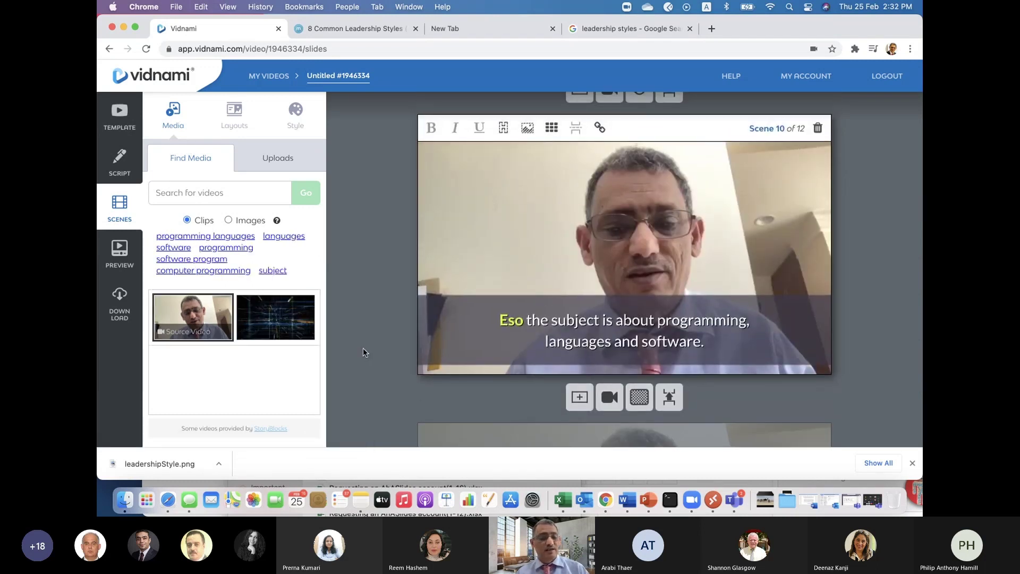
click(273, 326)
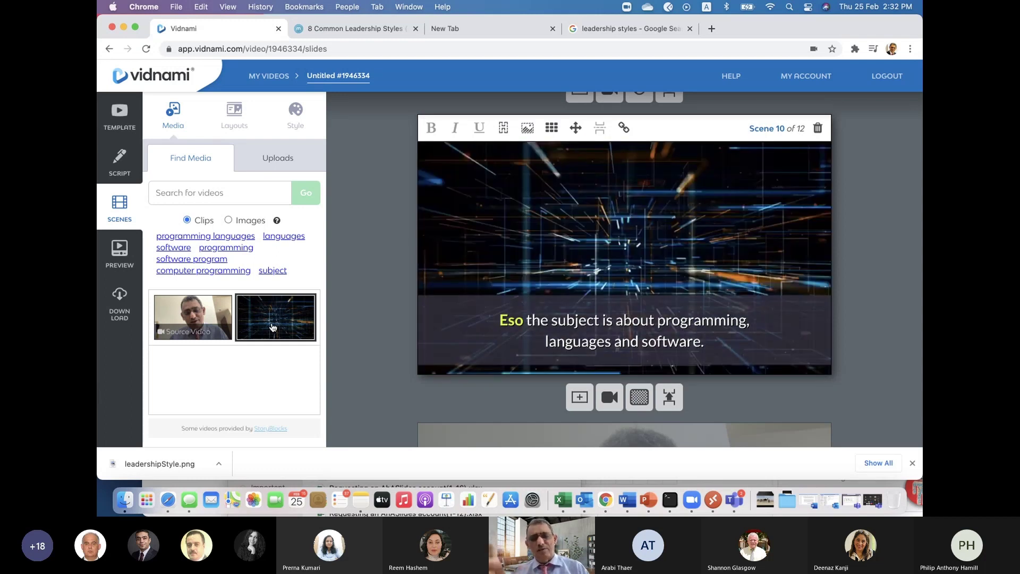
Replace the source video in scene 11, "Artificial intelligence, something like that.", with the suggested clip of a walking crowd.
scroll(371, 355, down, 5)
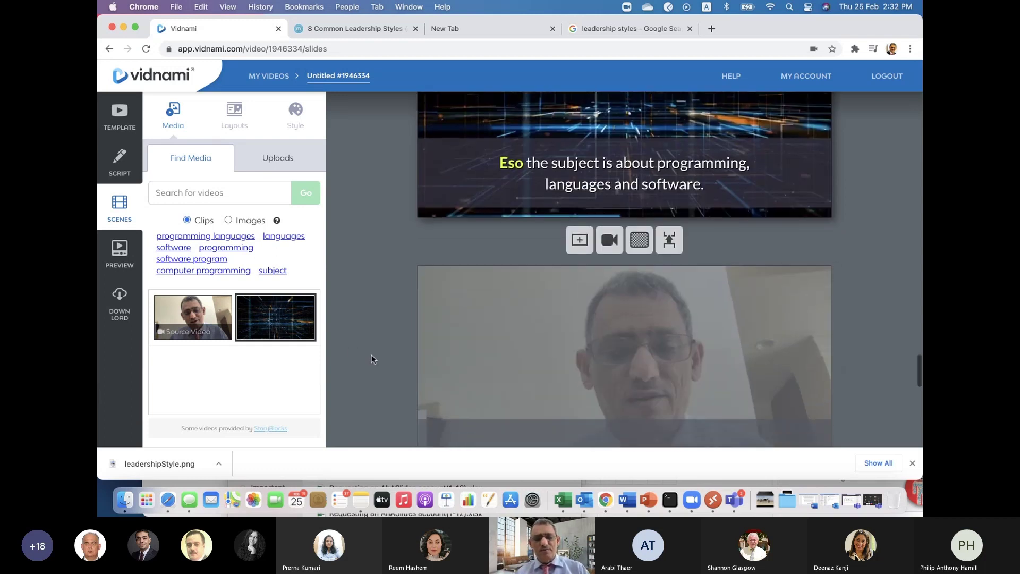
scroll(372, 355, up, 2)
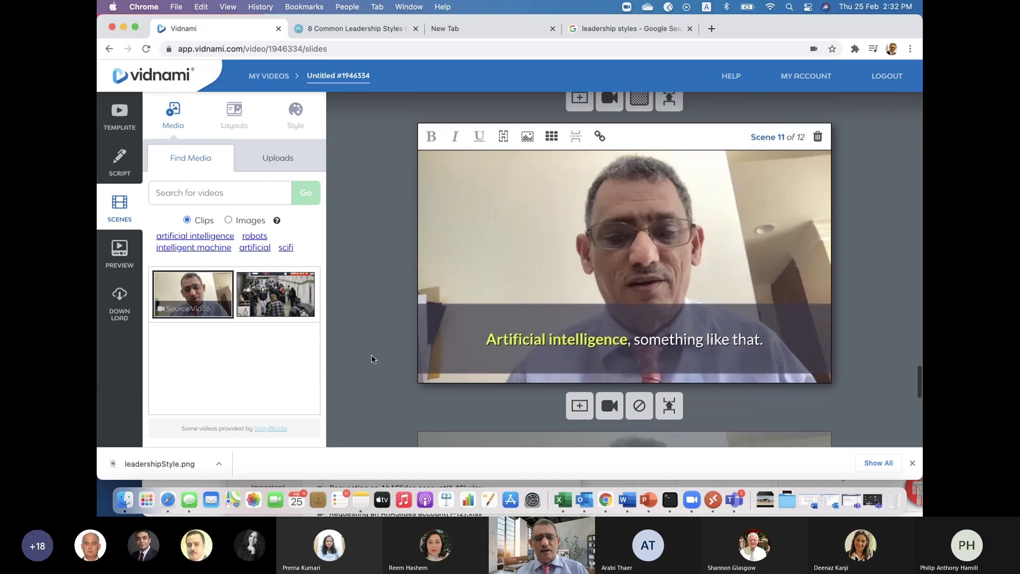
click(284, 301)
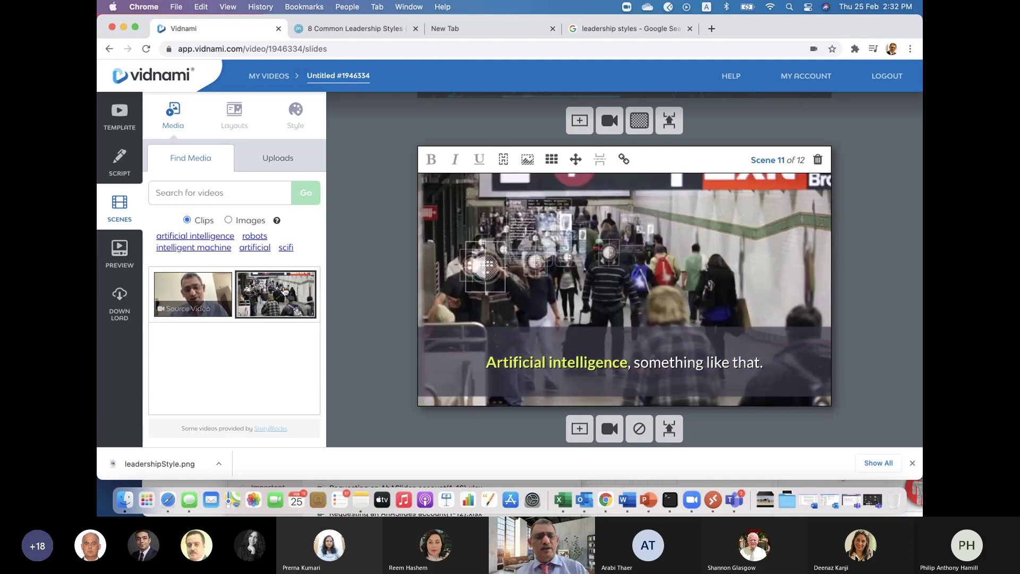
Open the preview of the completed scenes and look through the background music tracks, keeping Pixelate.
scroll(371, 368, down, 9)
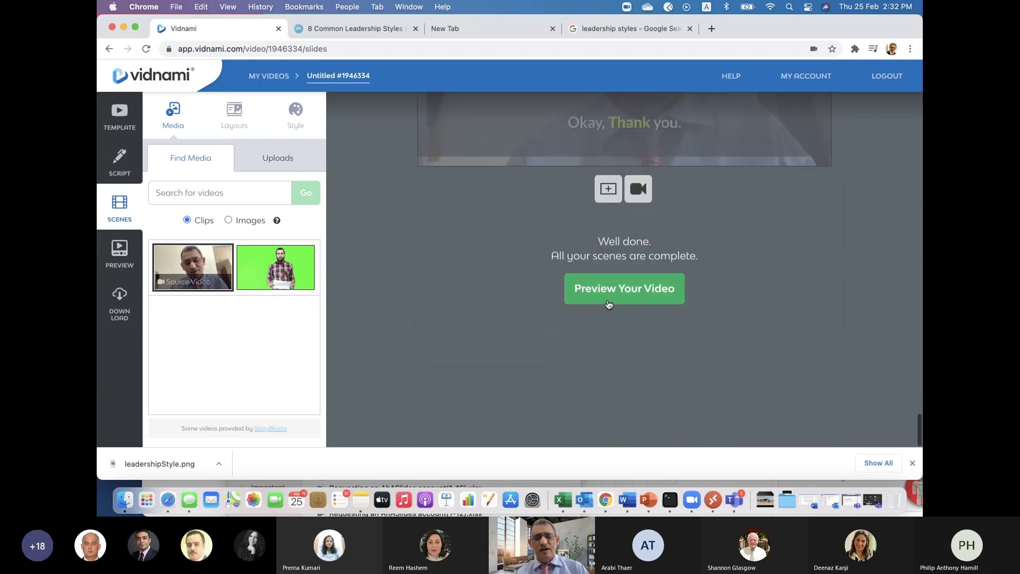
click(609, 297)
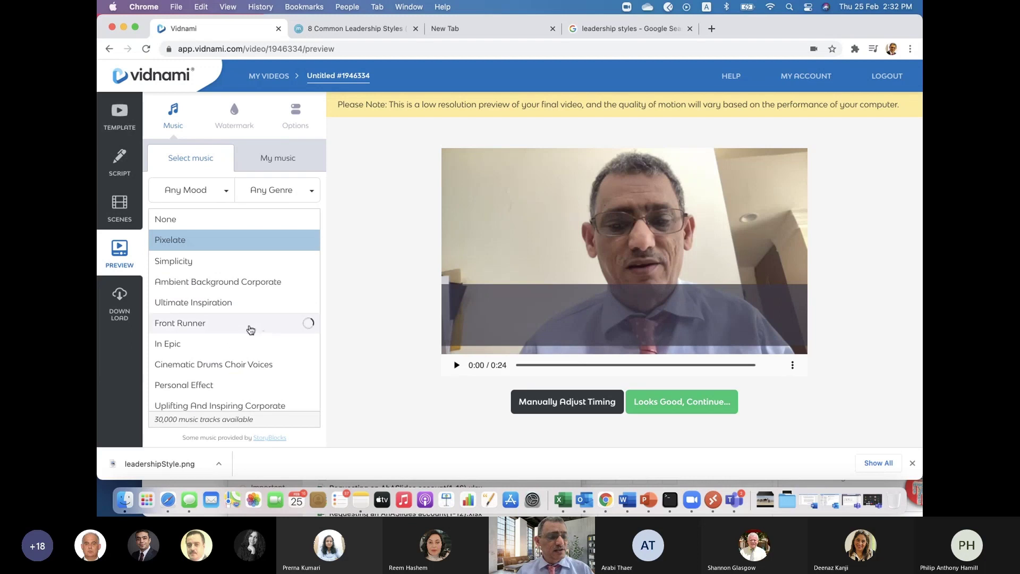
scroll(250, 330, down, 3)
scroll(247, 331, down, 2)
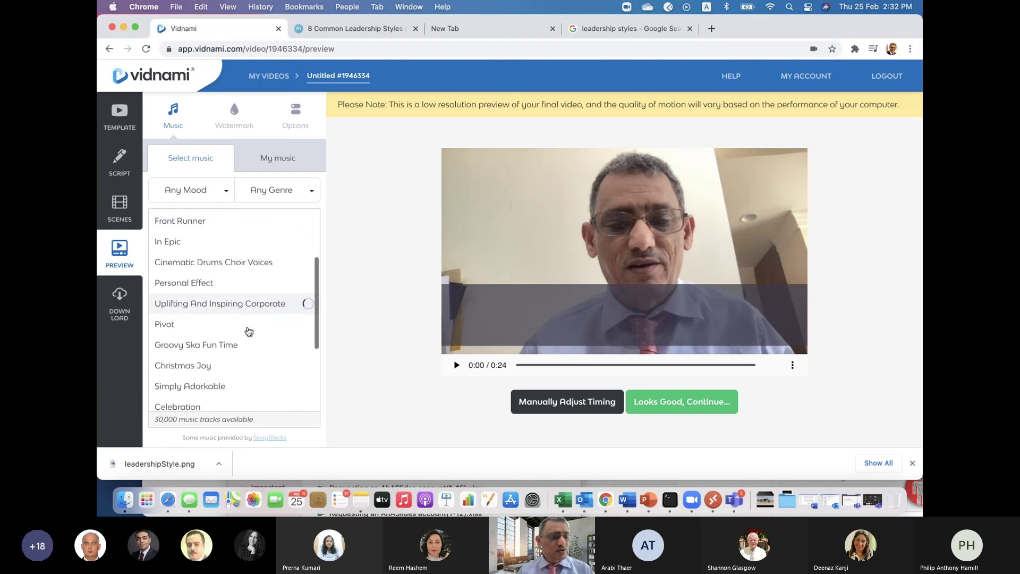
Accept the preview and generate the video in High Definition (720p), switching to the Microsoft Teams meeting window during generation.
click(670, 407)
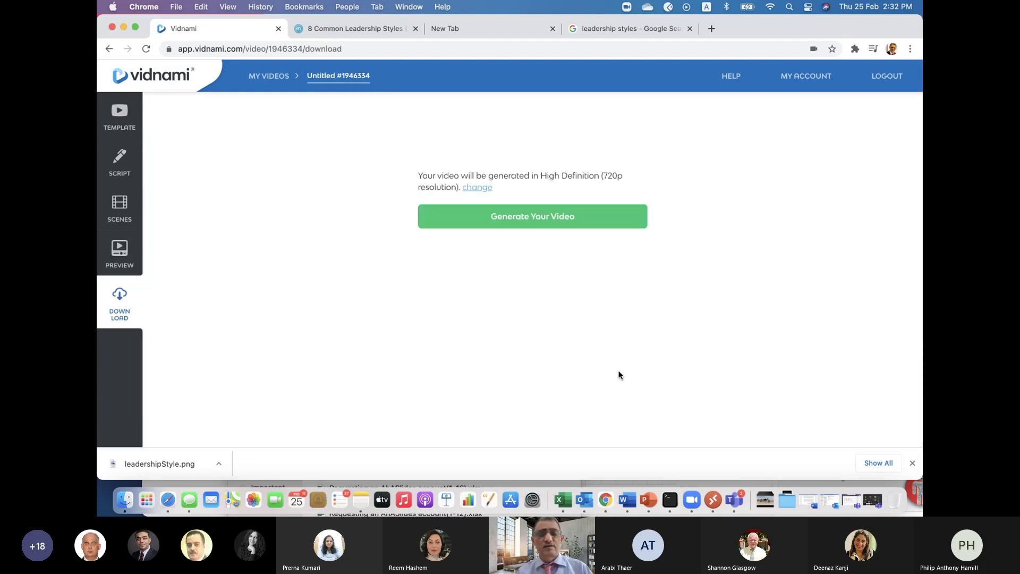
click(501, 221)
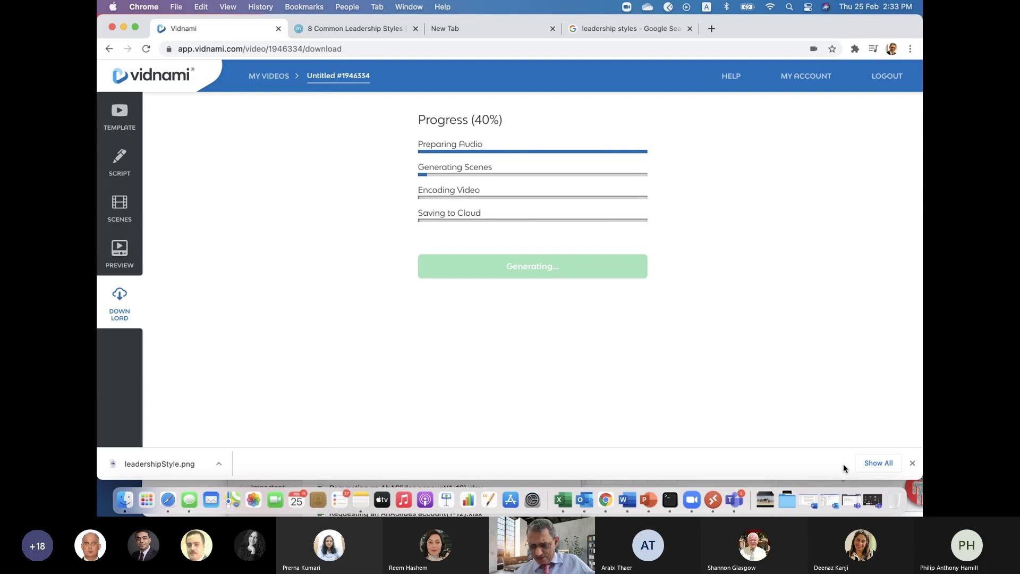
click(873, 500)
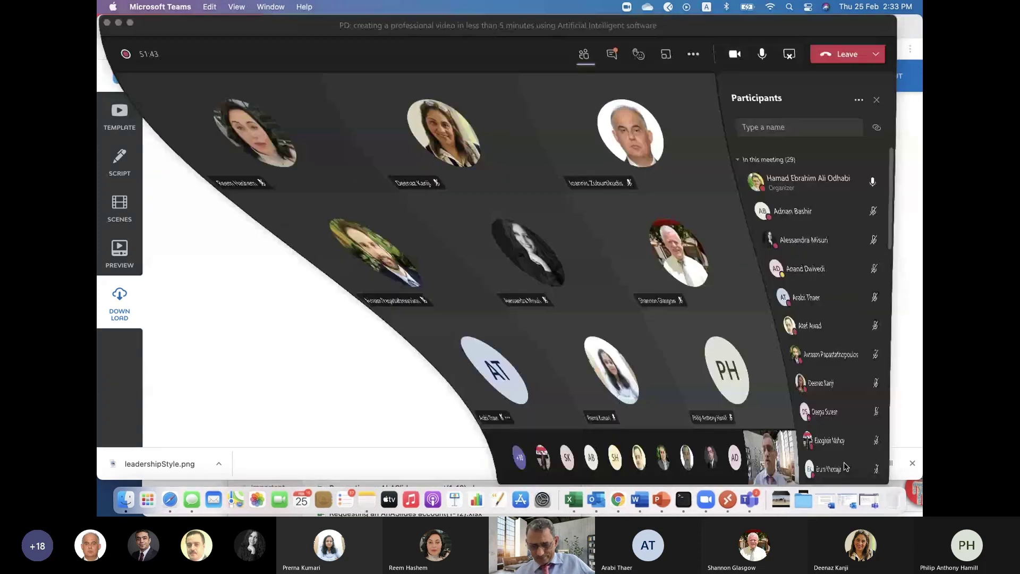
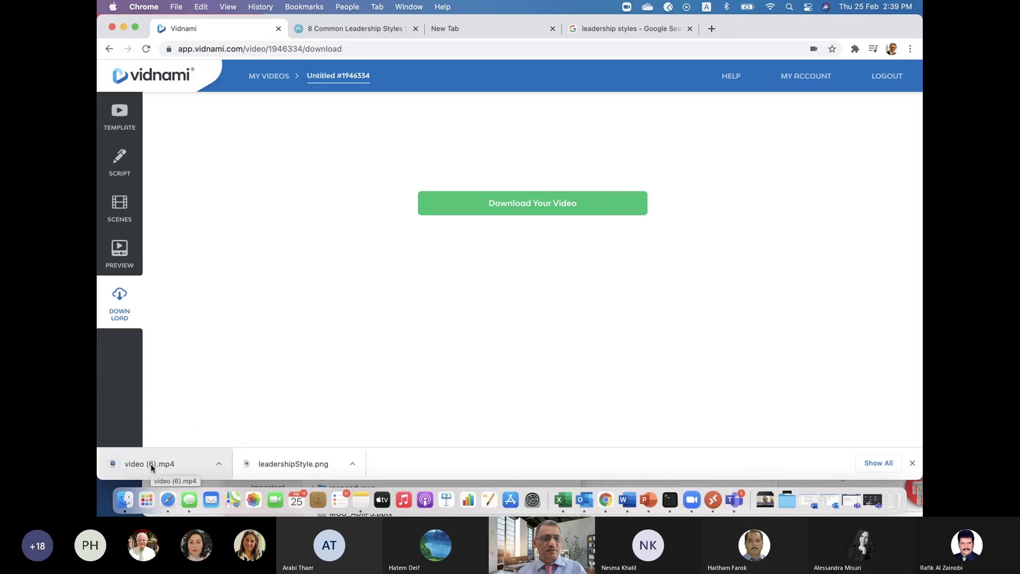
Play the downloaded video (6).mp4 to its end in QuickTime Player and close it.
click(151, 463)
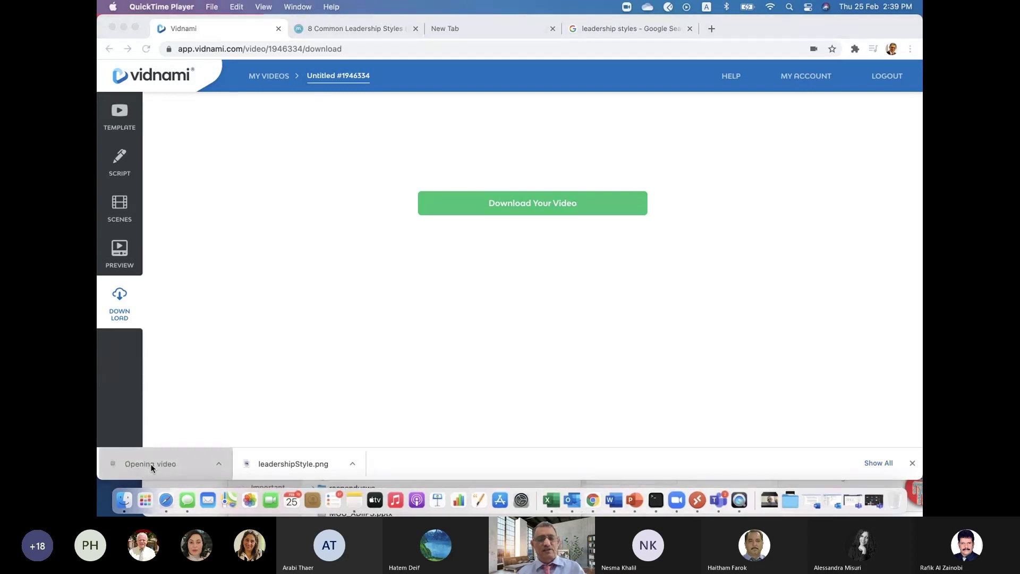
drag(543, 80, 546, 22)
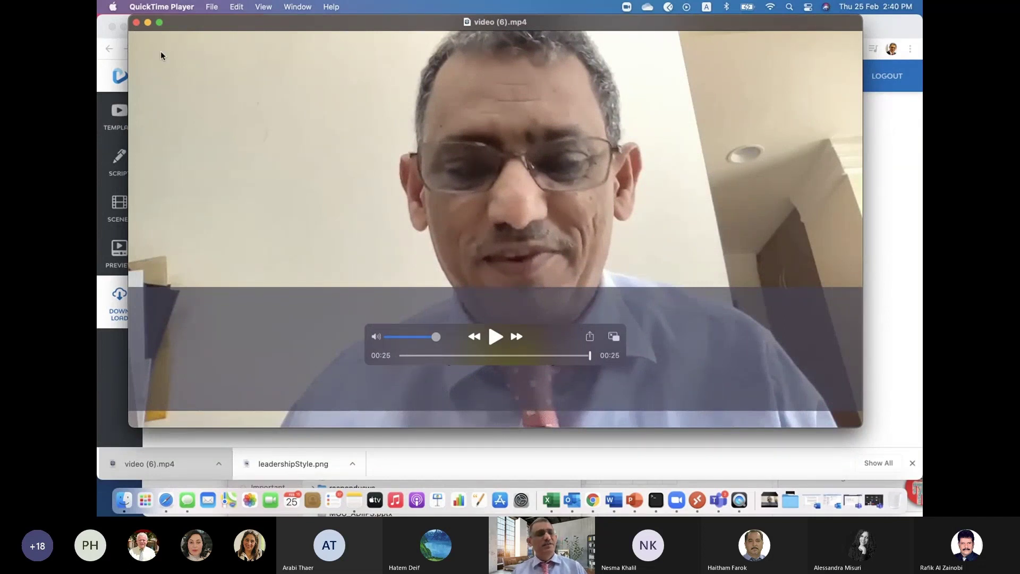
click(135, 24)
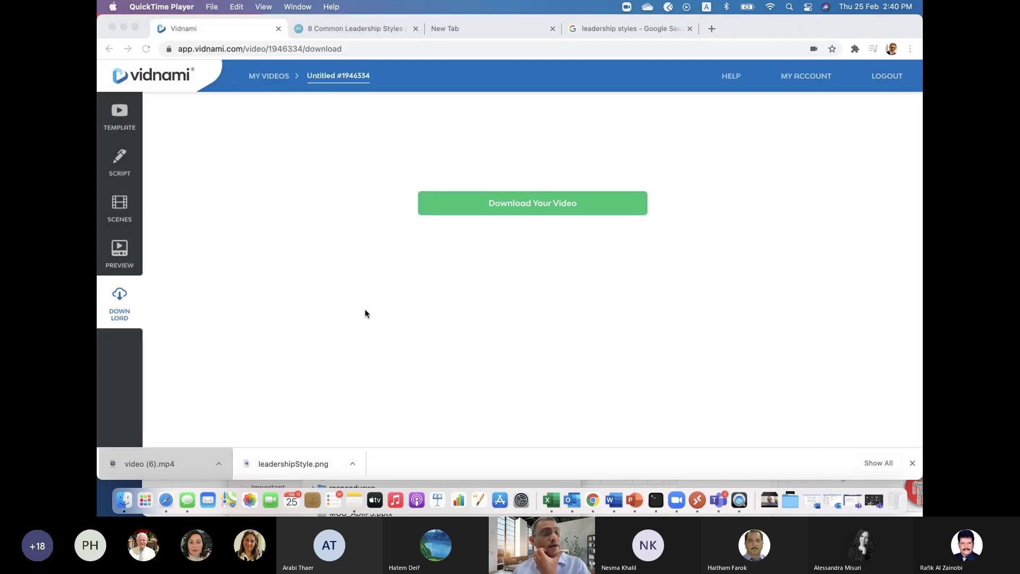
Return to the scenes and examine the uploaded clips offered for the "That subject." and "I don't know." scenes.
click(121, 211)
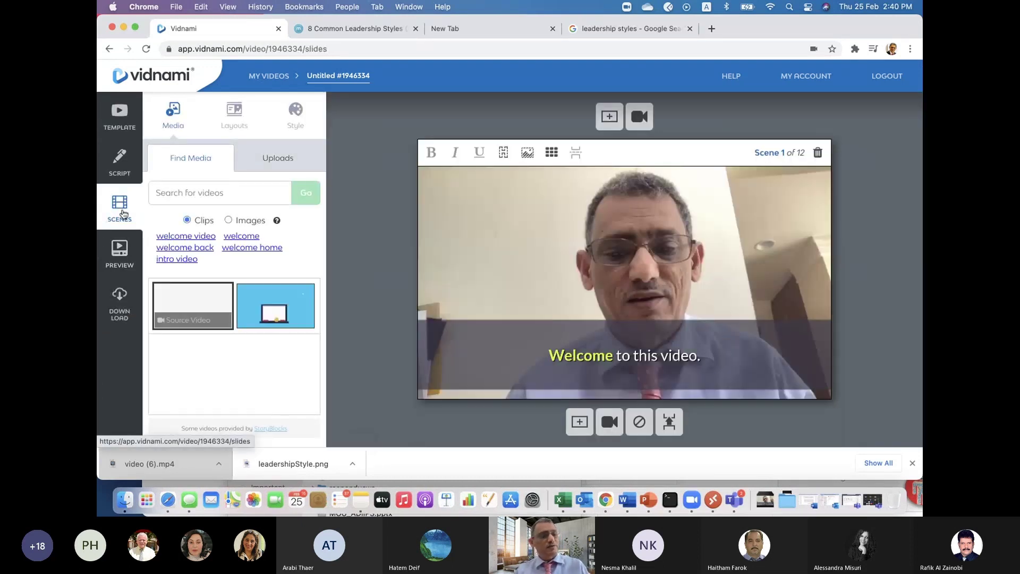
scroll(416, 339, down, 10)
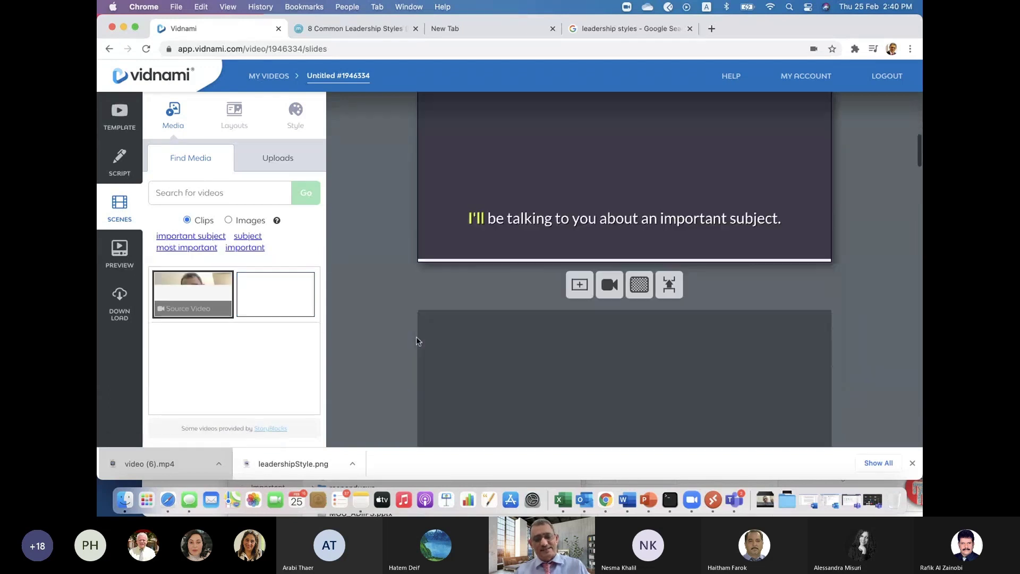
scroll(416, 340, down, 1)
scroll(417, 336, down, 5)
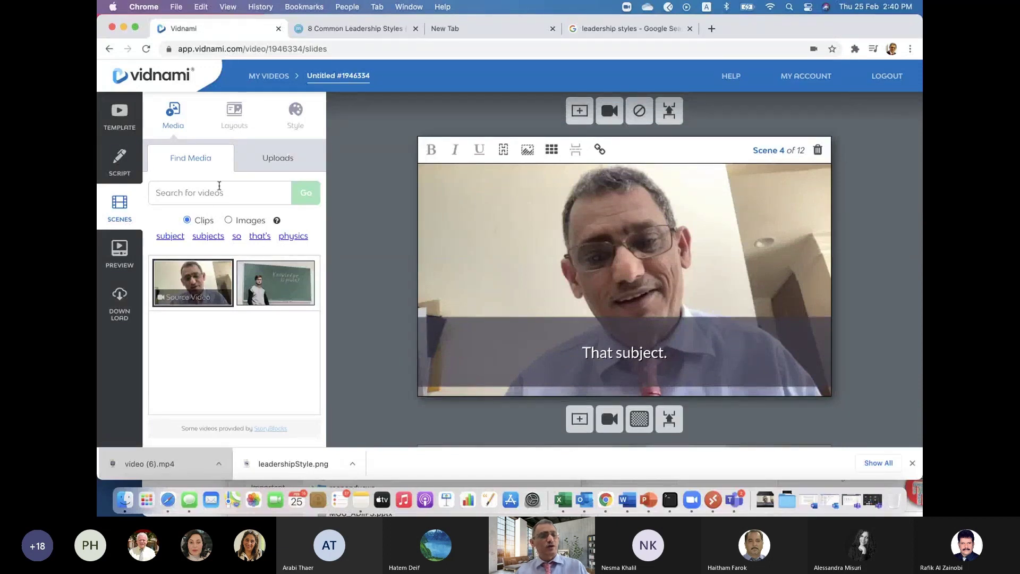
click(275, 157)
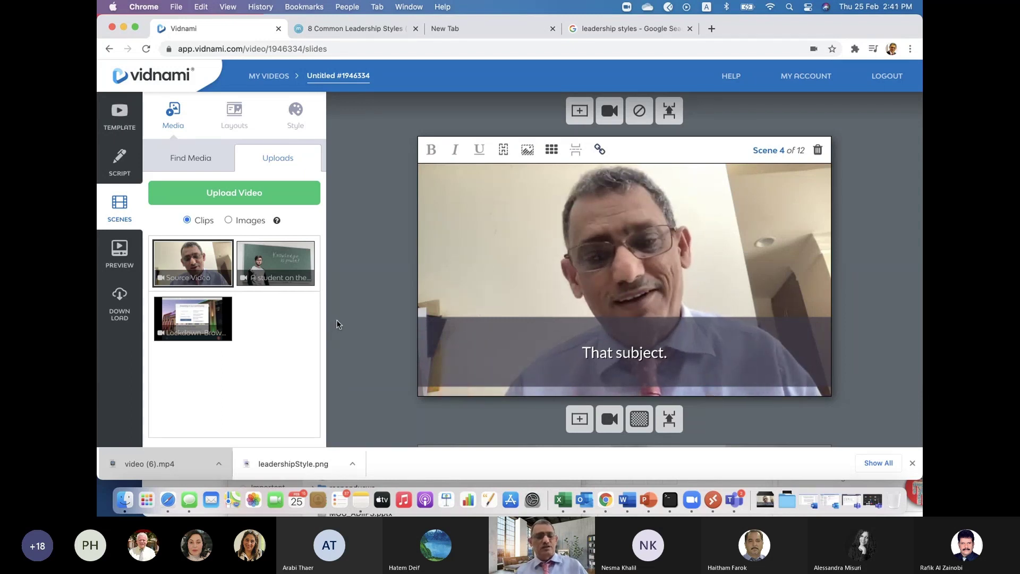
scroll(337, 320, up, 1)
scroll(337, 319, down, 3)
scroll(336, 319, up, 5)
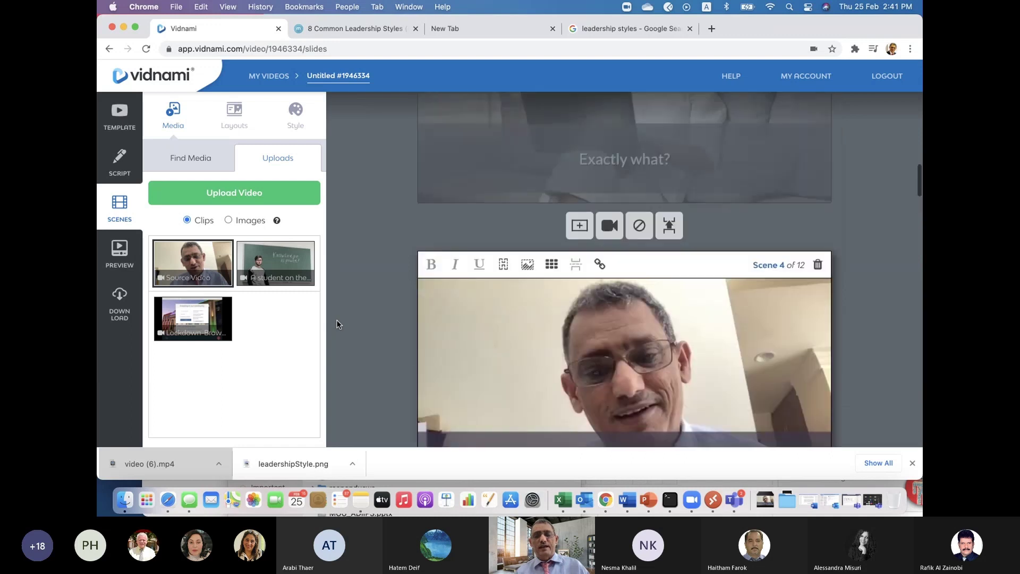
scroll(337, 320, down, 6)
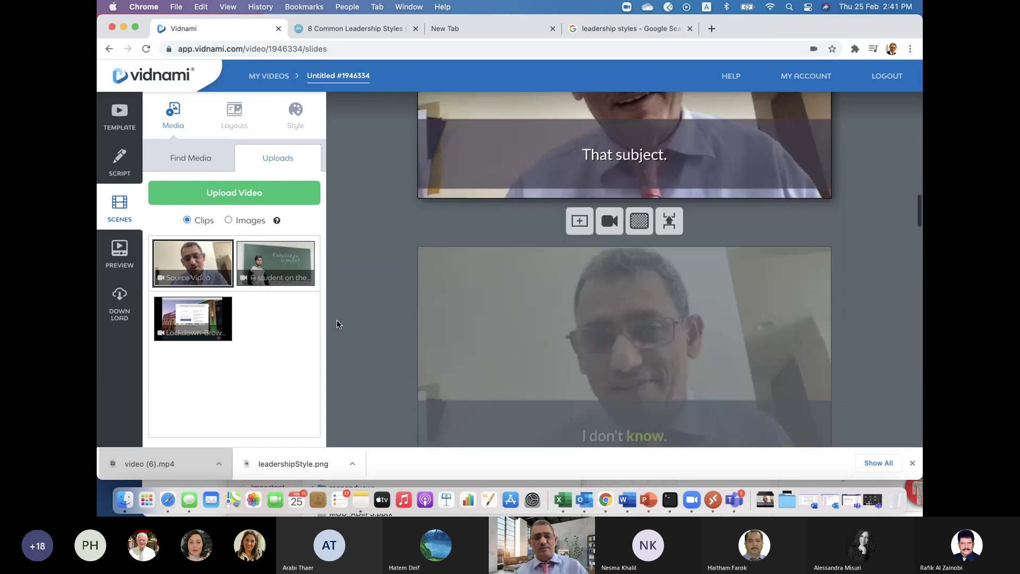
scroll(337, 320, down, 4)
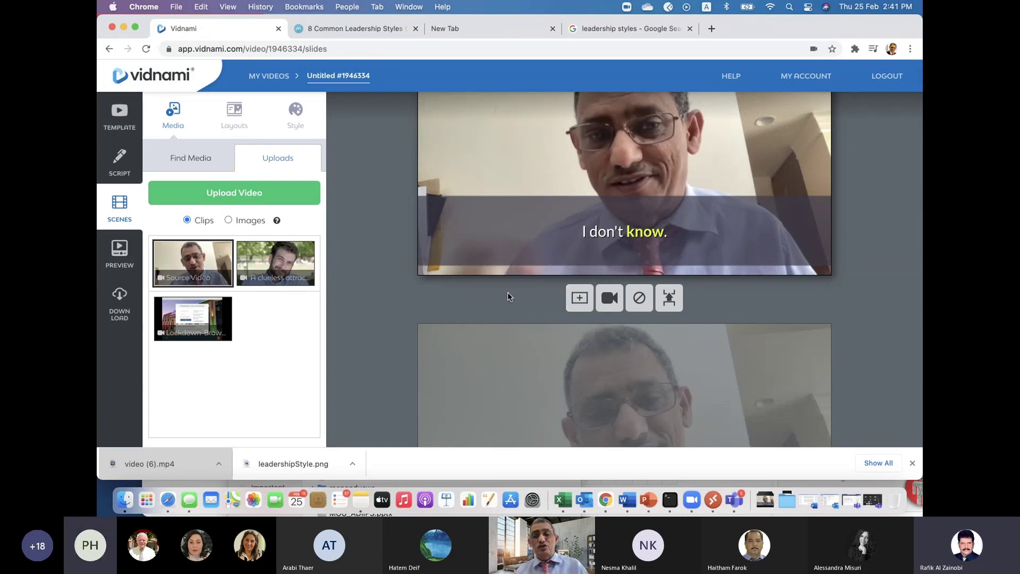
Review the presenter video's scenes from "I don't know." back to the opening "Welcome to this video." scene, including their offered media clips.
scroll(508, 292, up, 1)
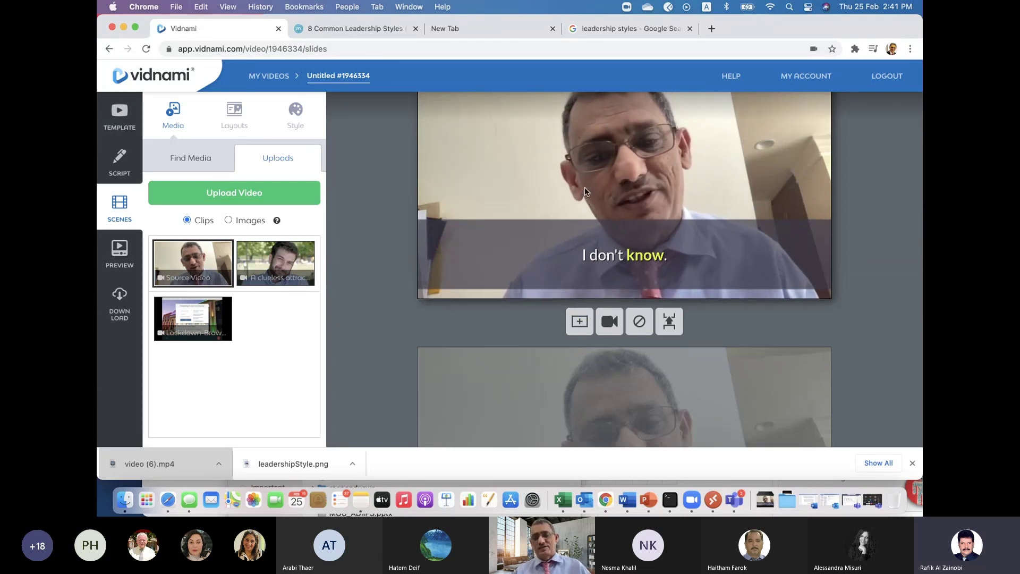
scroll(584, 188, up, 1)
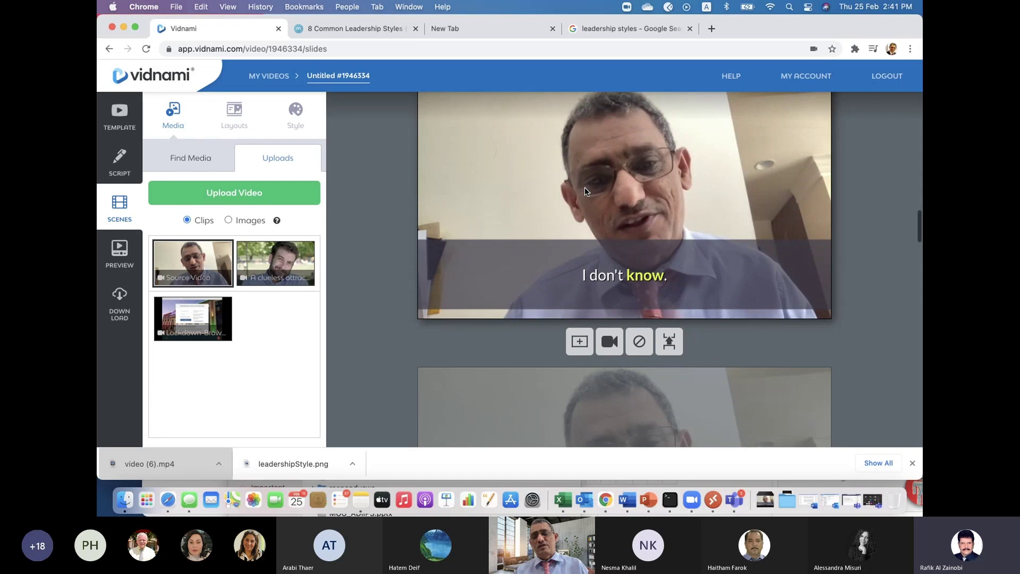
scroll(585, 187, up, 1)
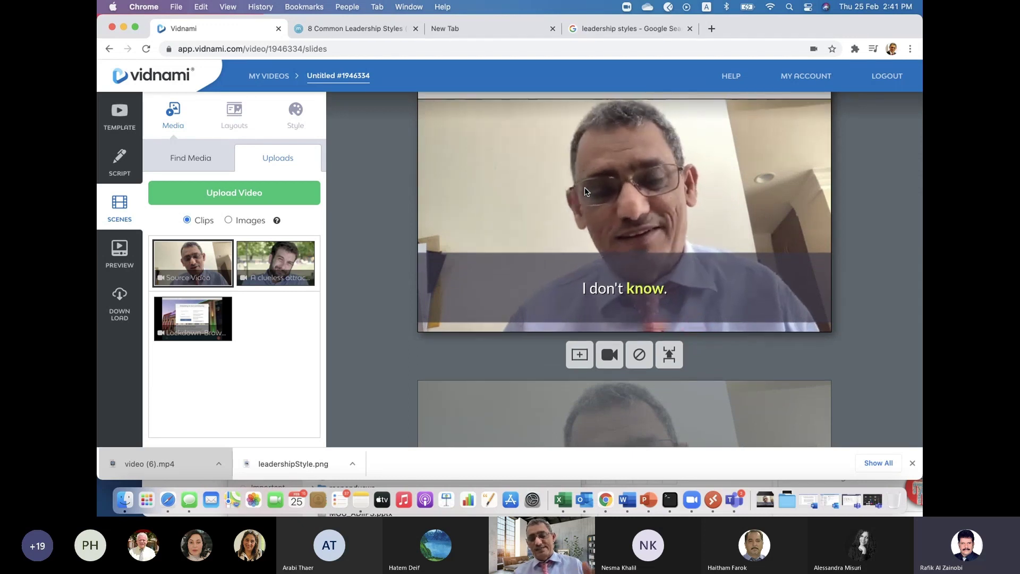
scroll(540, 414, down, 4)
click(539, 414)
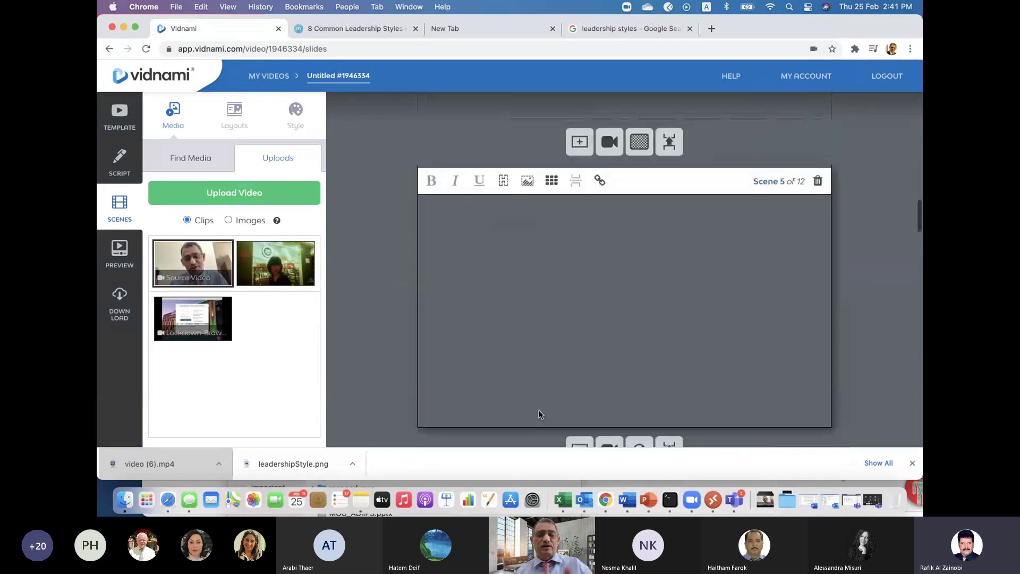
scroll(539, 414, up, 5)
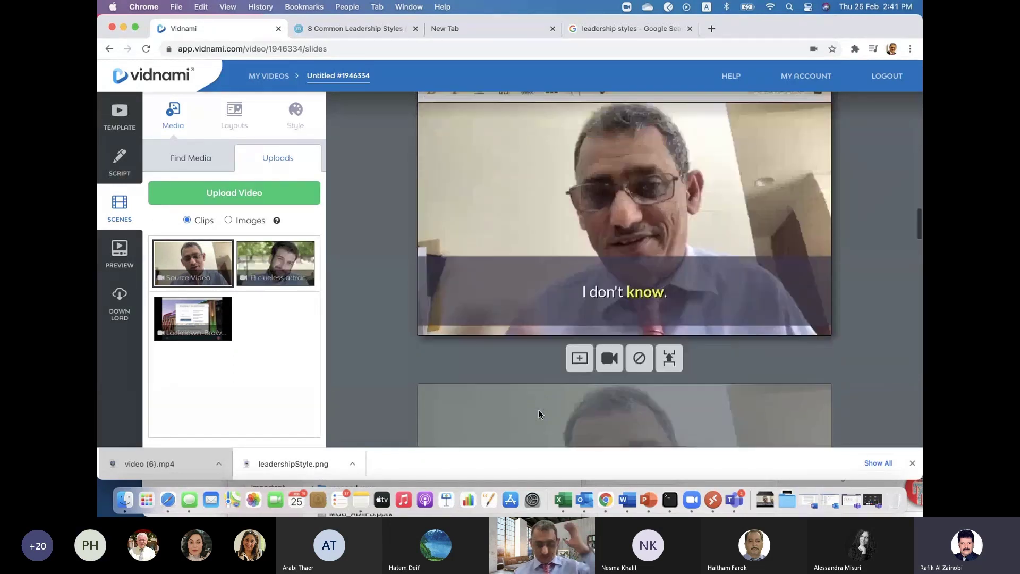
click(441, 186)
click(440, 185)
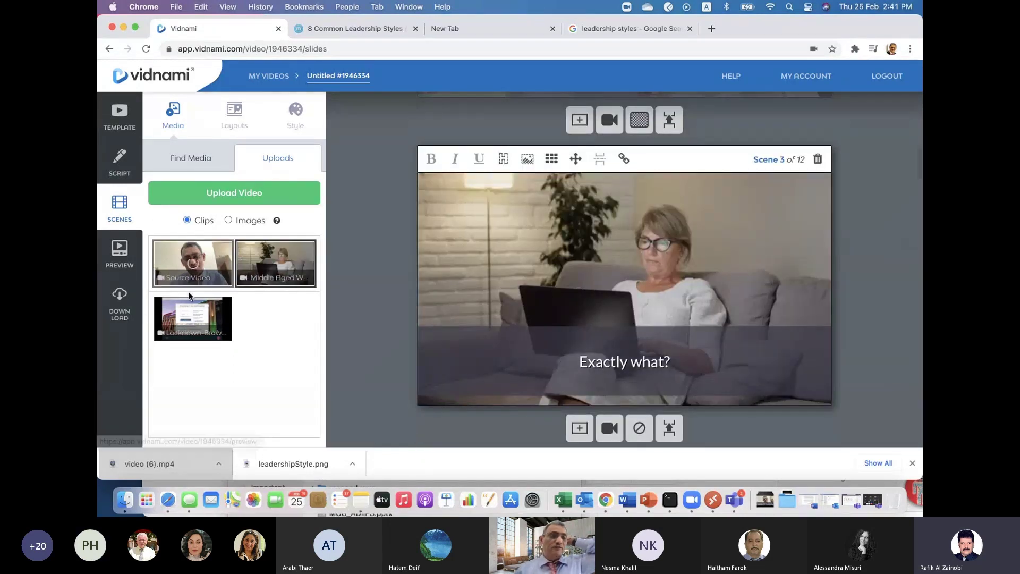
scroll(446, 321, up, 1)
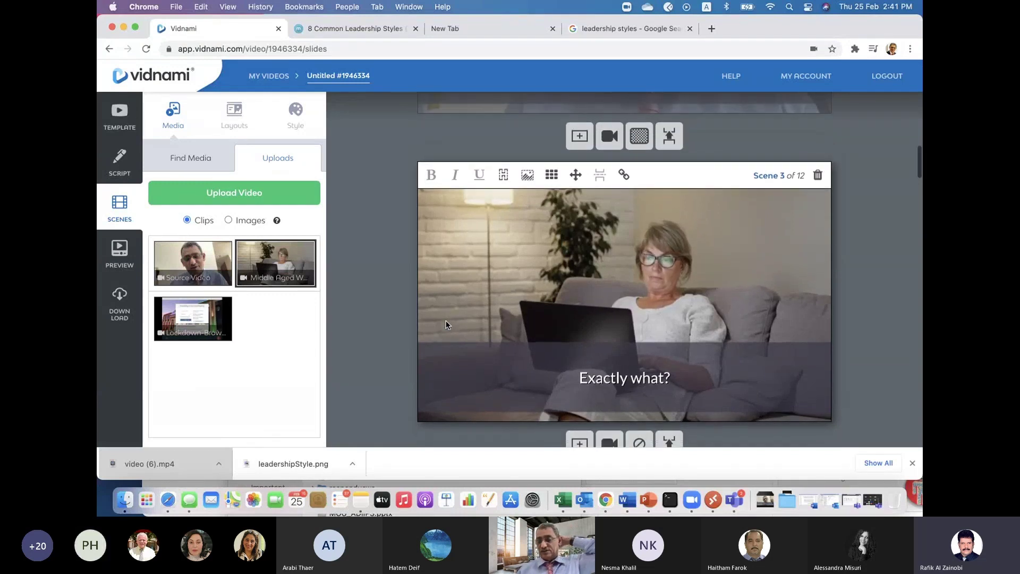
scroll(445, 320, up, 3)
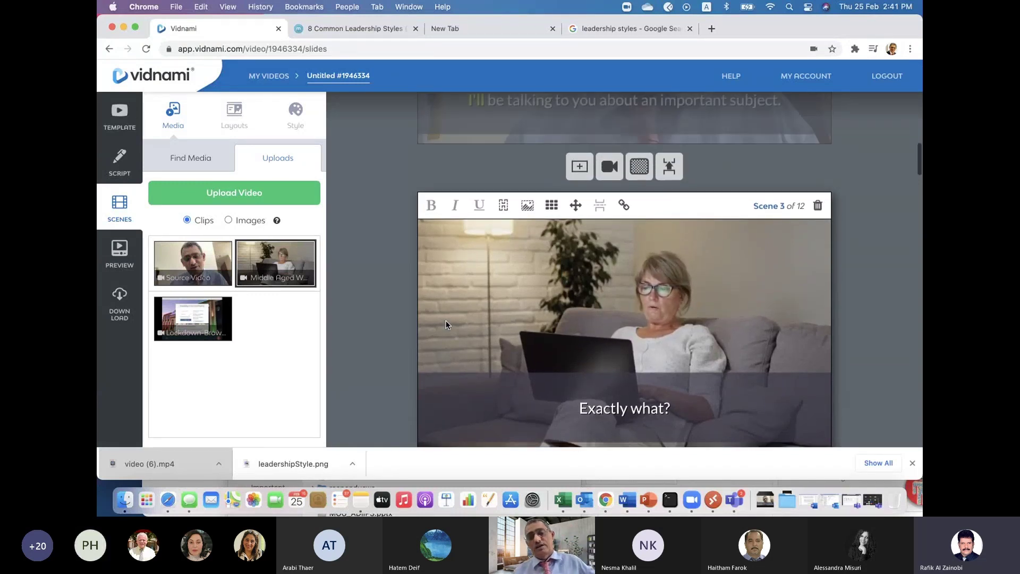
scroll(446, 321, up, 2)
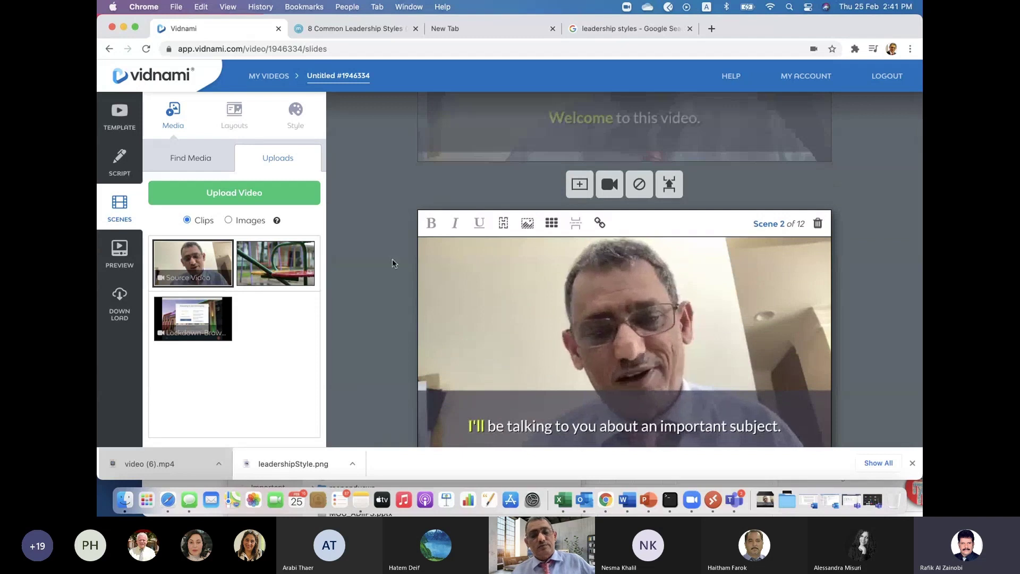
scroll(377, 258, up, 4)
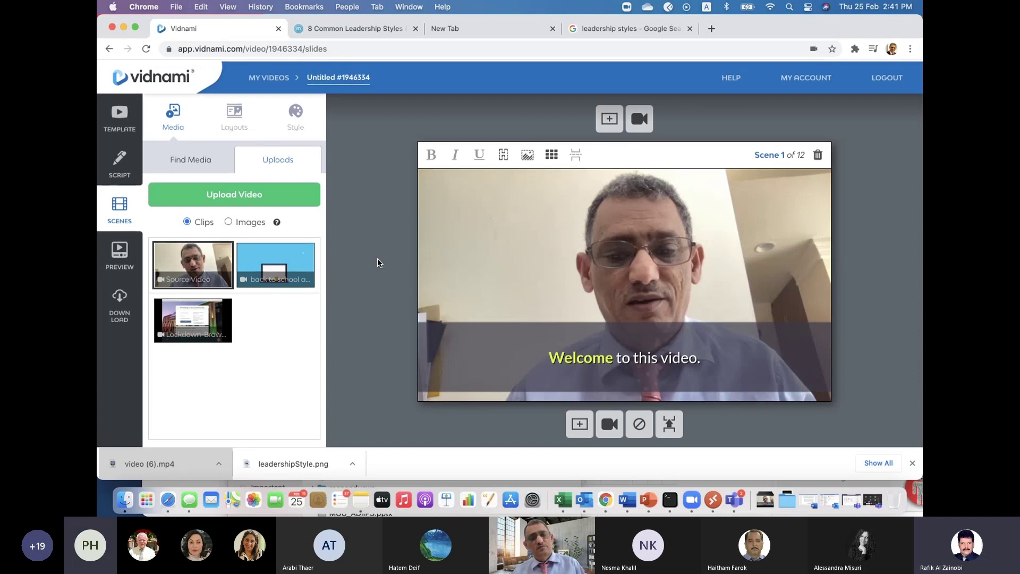
scroll(377, 258, down, 2)
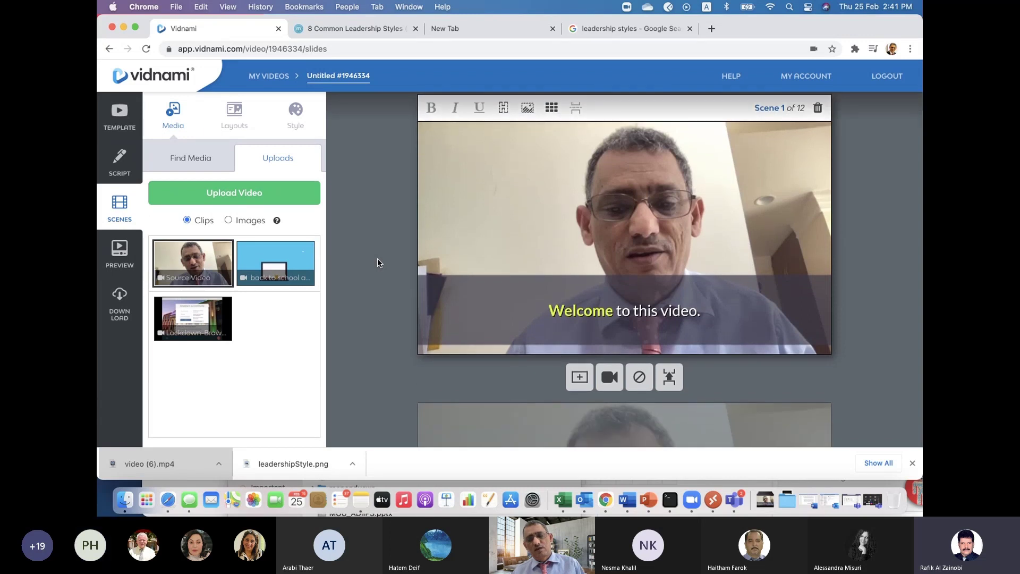
scroll(377, 258, up, 2)
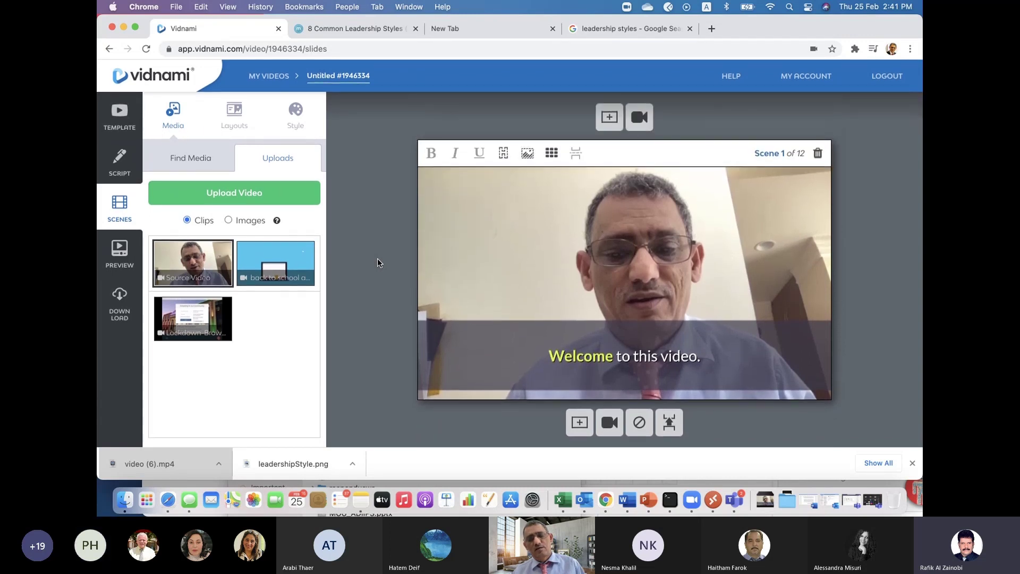
scroll(377, 258, down, 1)
scroll(377, 259, up, 1)
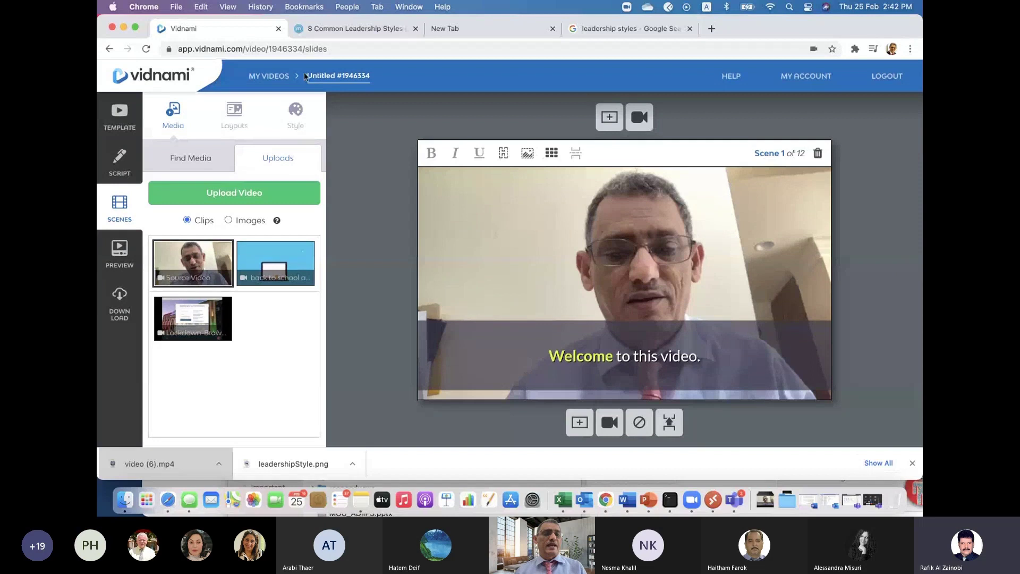
Create a new video from the video list using the Presenter Video template Neon Highlight in landscape format.
click(270, 76)
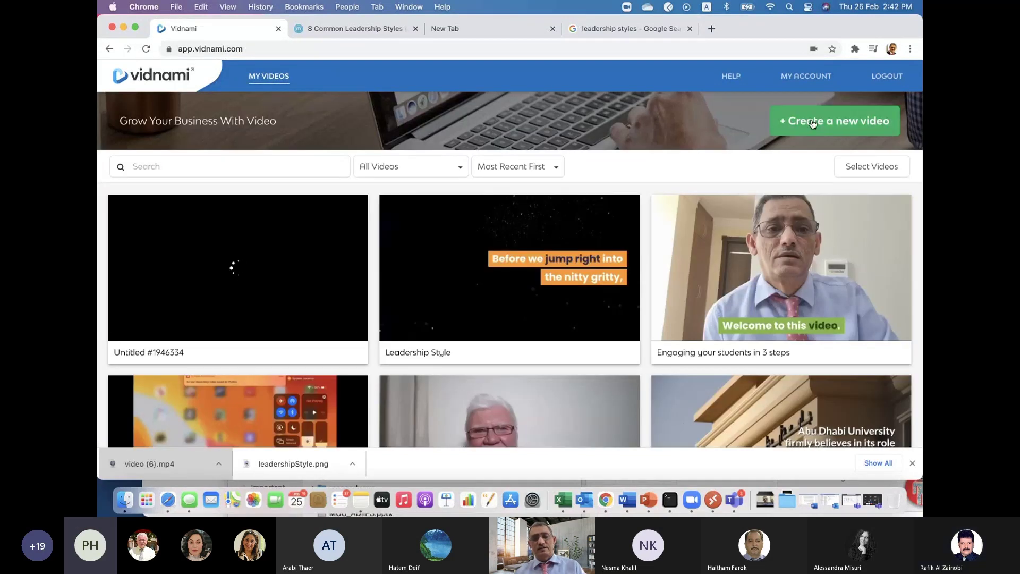
click(810, 122)
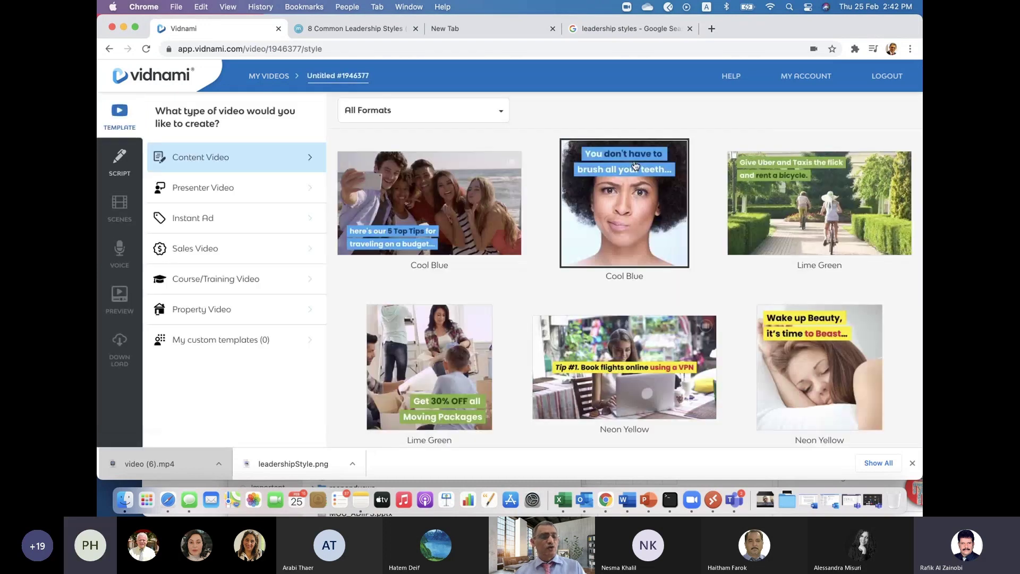
click(185, 185)
scroll(526, 381, down, 7)
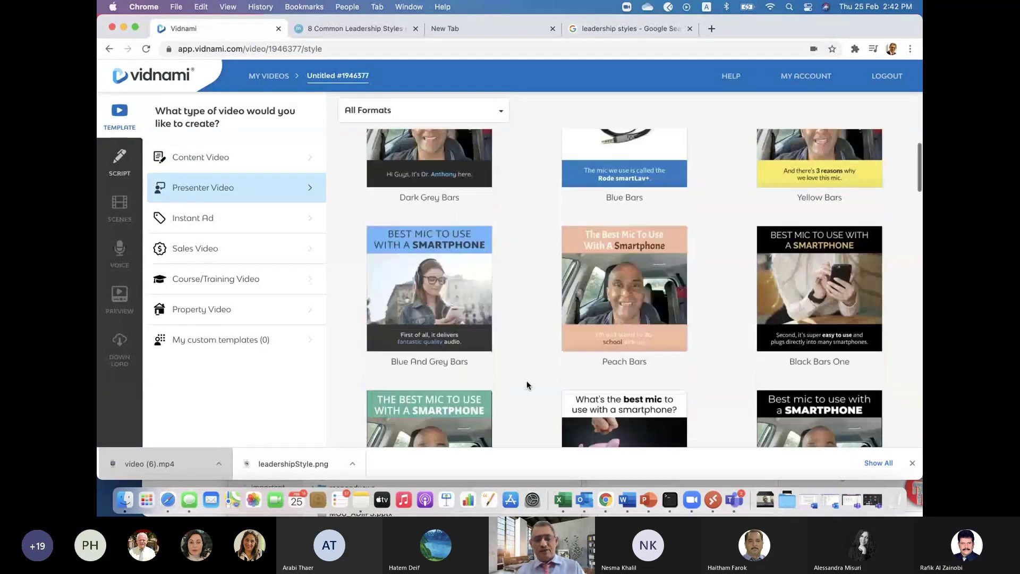
scroll(527, 380, down, 10)
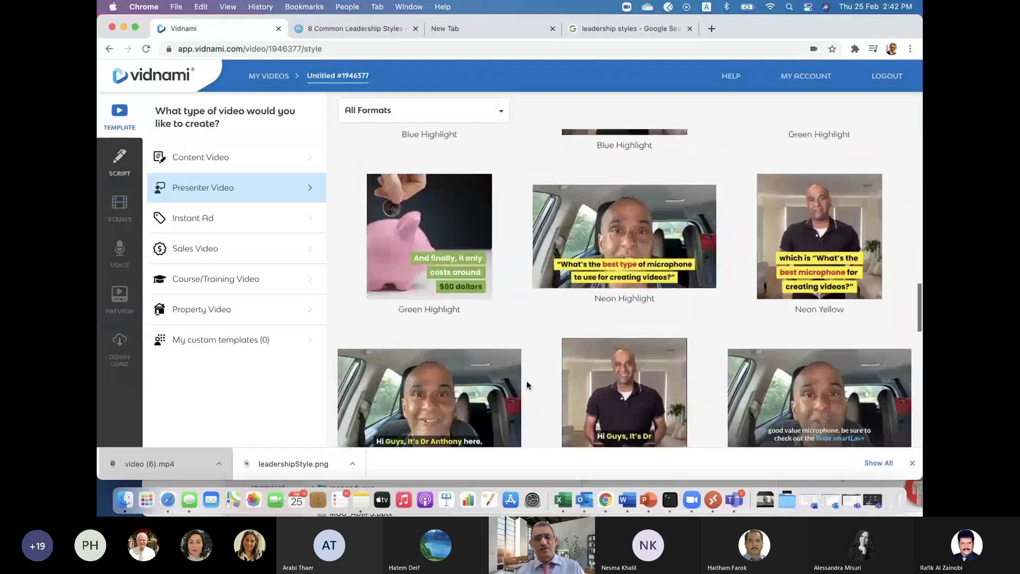
click(564, 276)
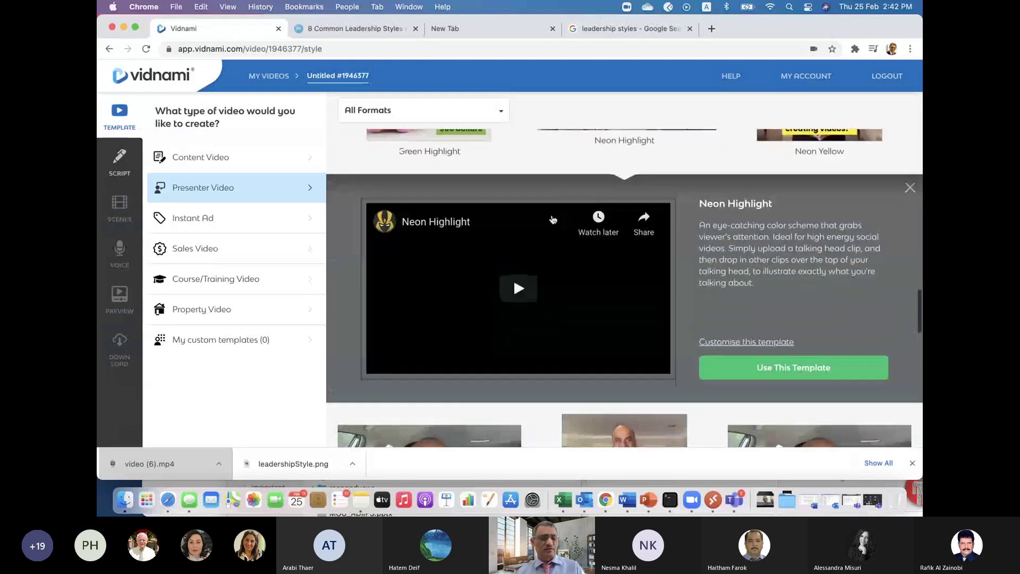
click(731, 366)
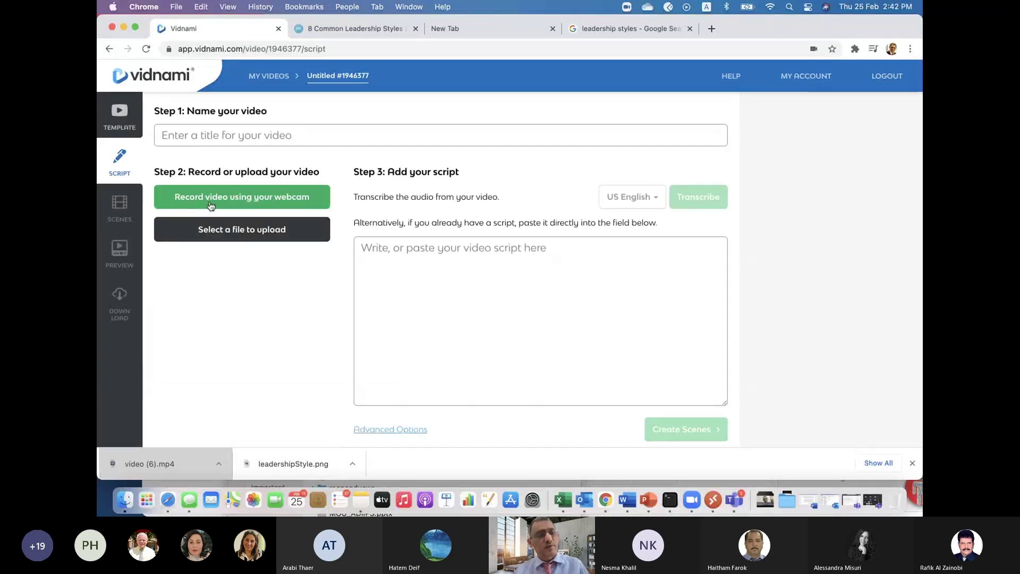
Look at the files offered for video upload without choosing one, and open video (6).mp4 in QuickTime Player and close it.
click(212, 230)
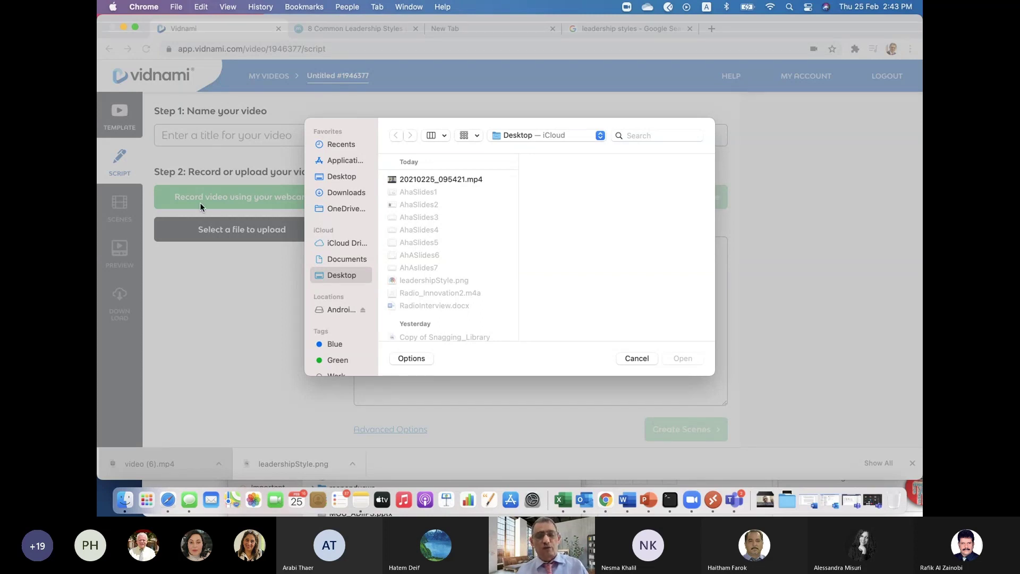
click(629, 359)
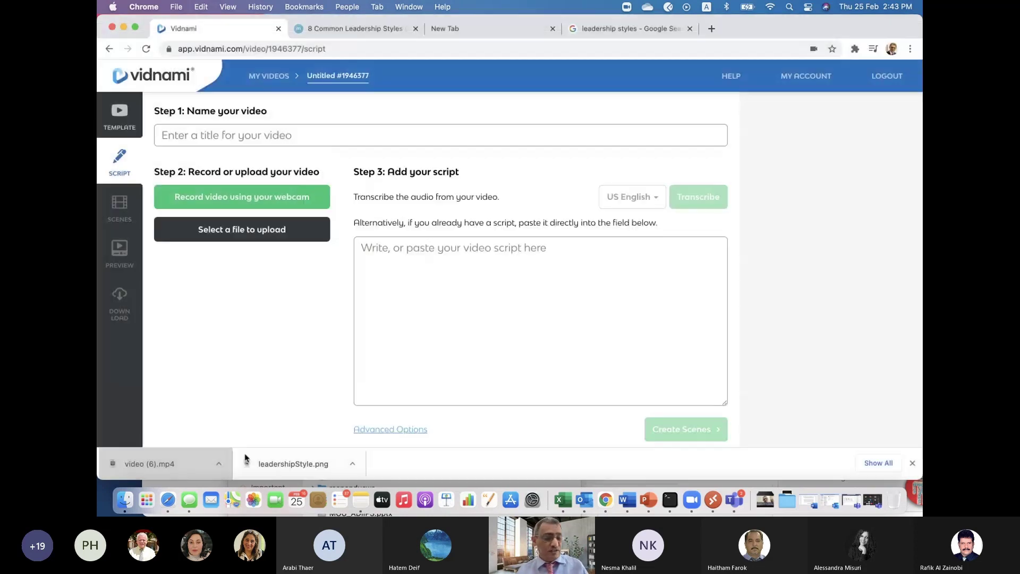
click(175, 462)
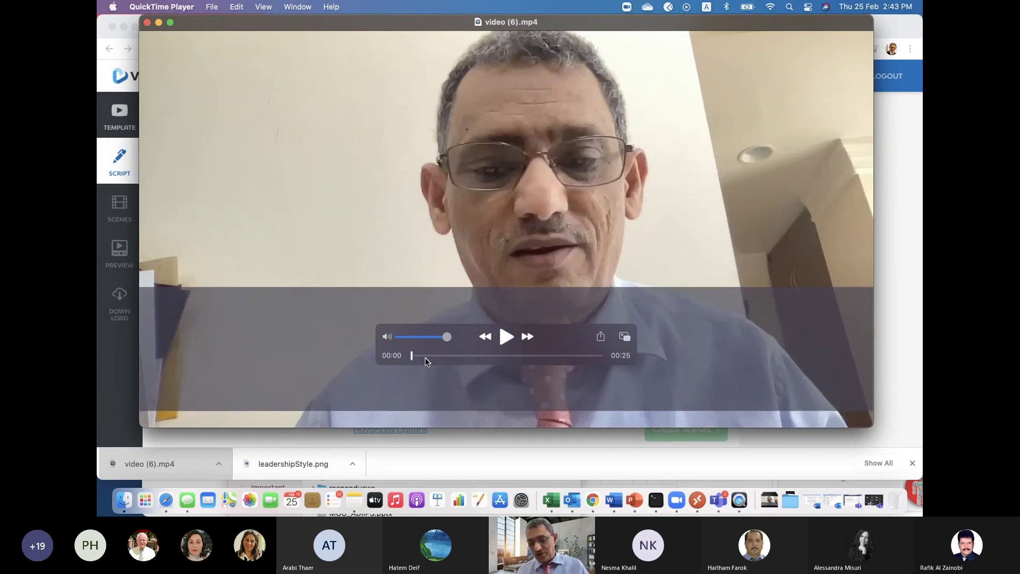
click(147, 23)
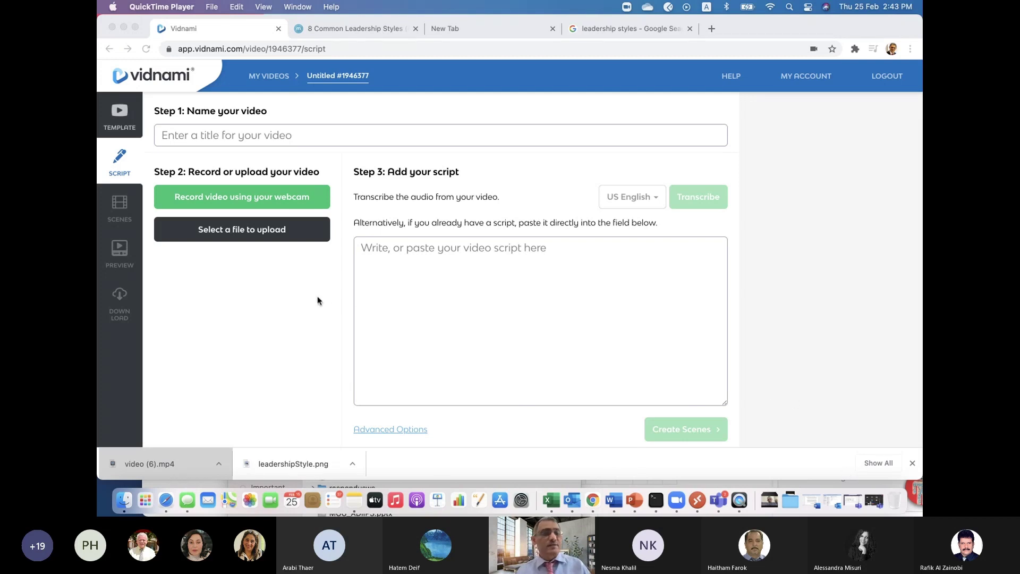
Return to the template choice and switch the new video to the Course/Training Video template Viral Green.
click(120, 120)
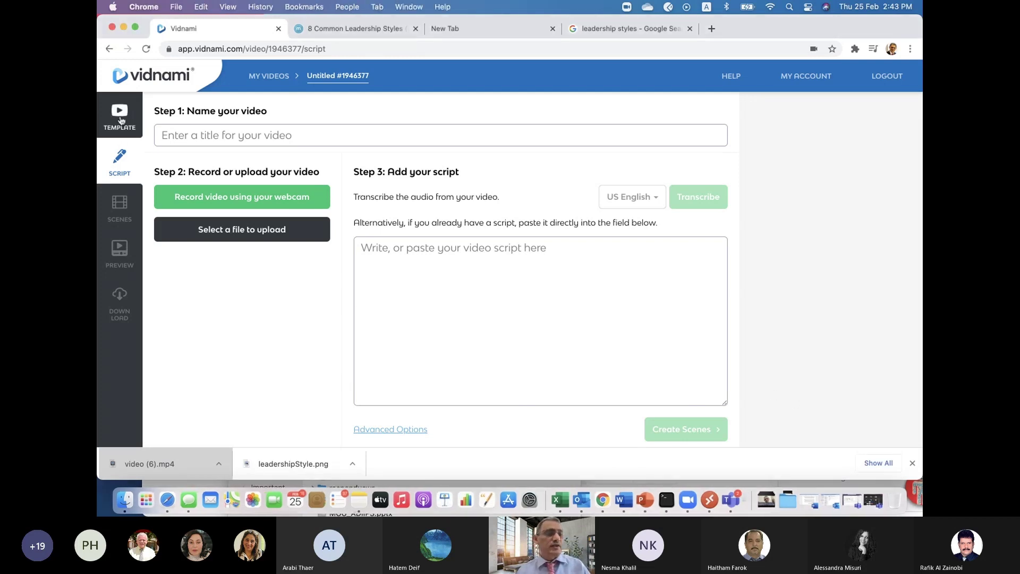
click(120, 121)
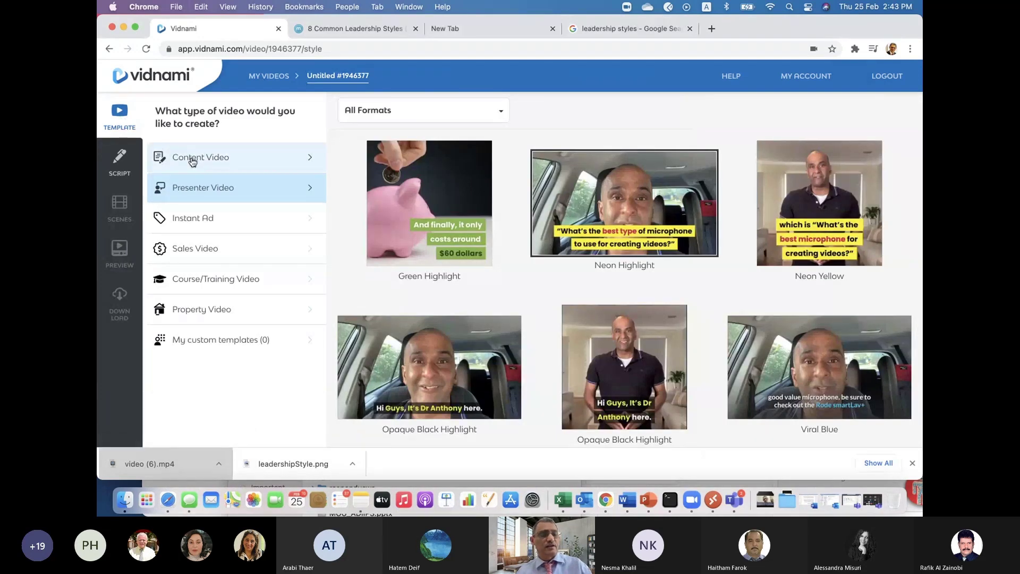
click(192, 161)
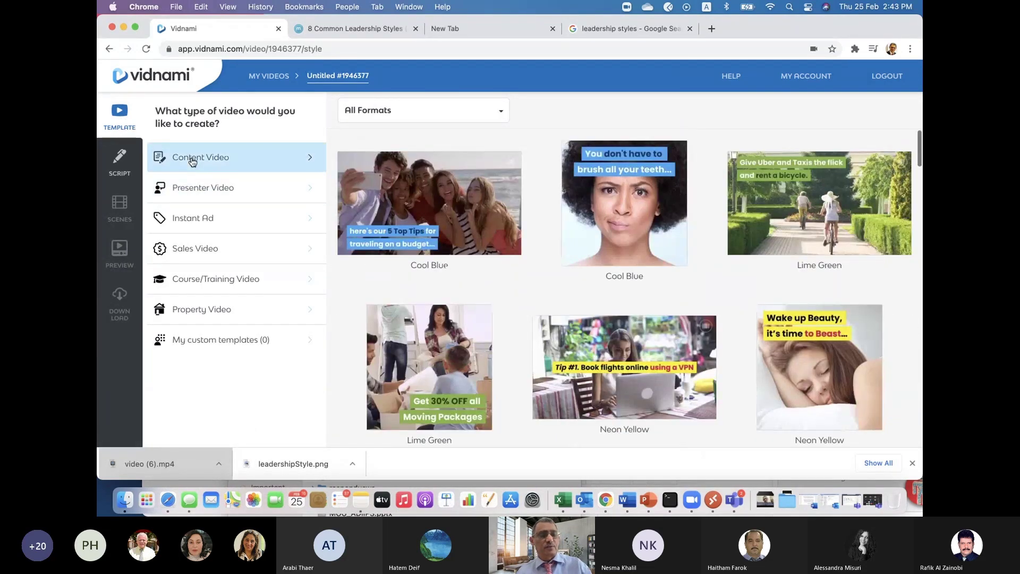
click(199, 283)
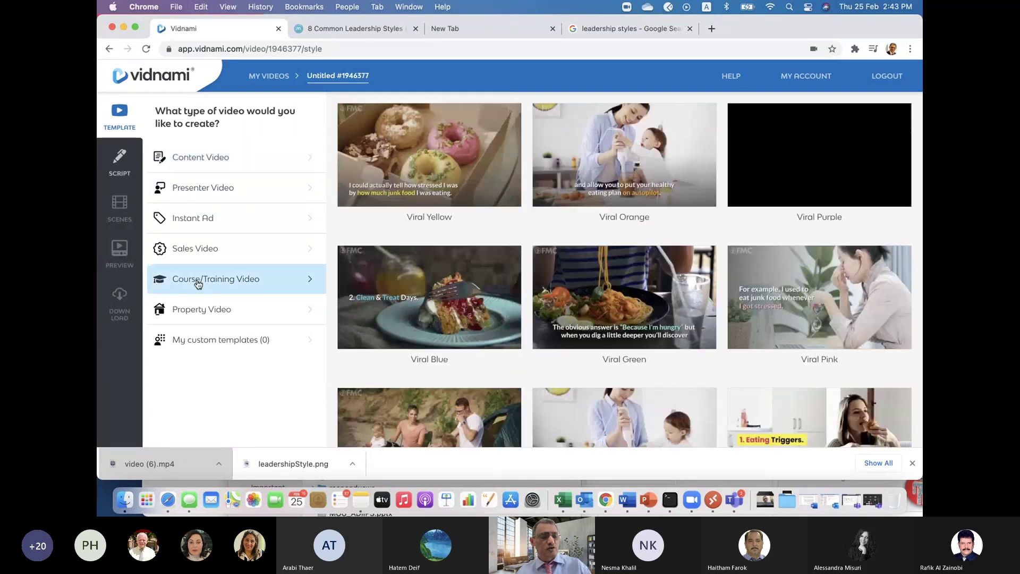
click(684, 313)
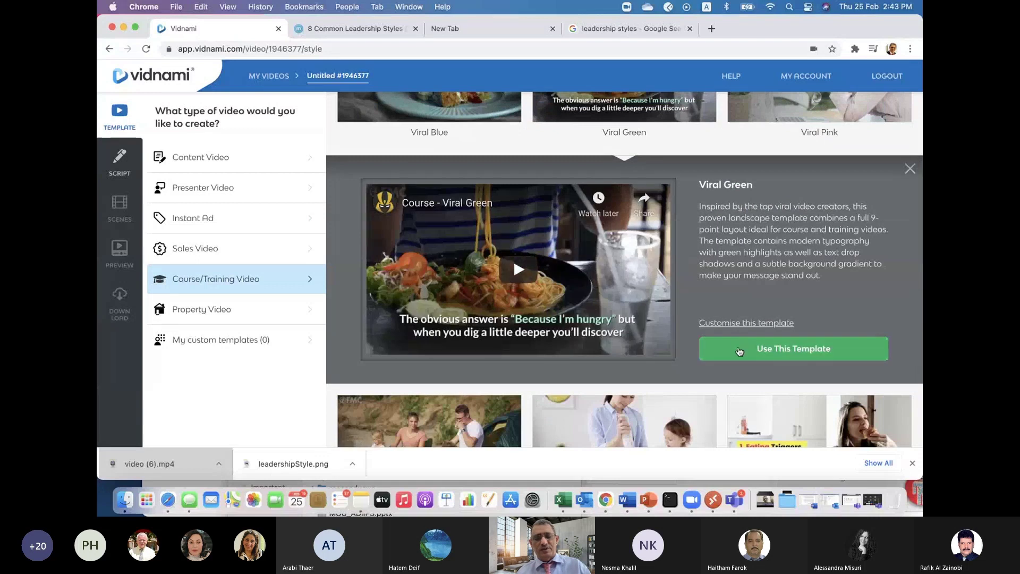
click(738, 352)
click(253, 216)
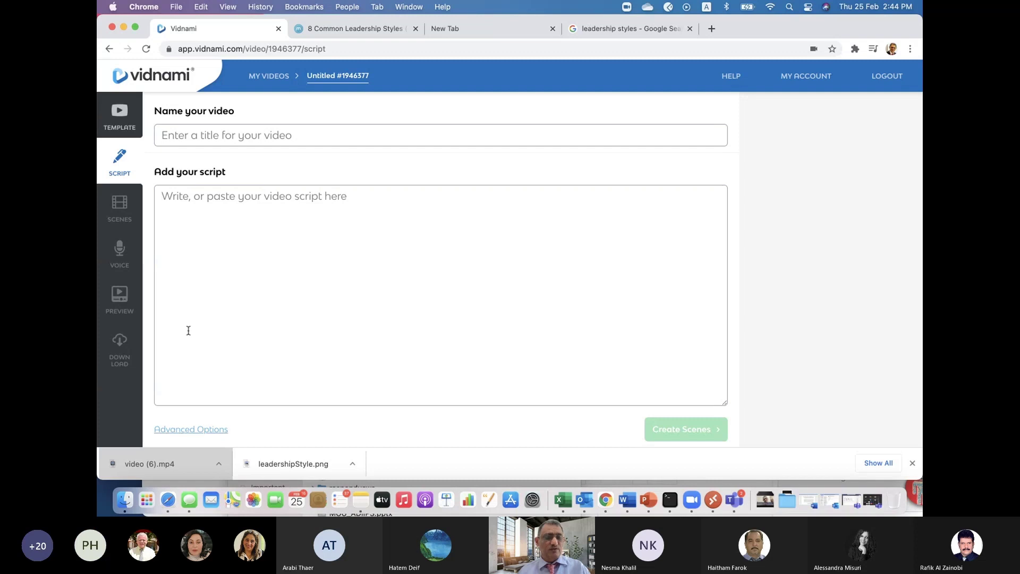
Examine the script's Advanced Options, including the choices for splitting text into scenes, and leave them without saving.
click(173, 431)
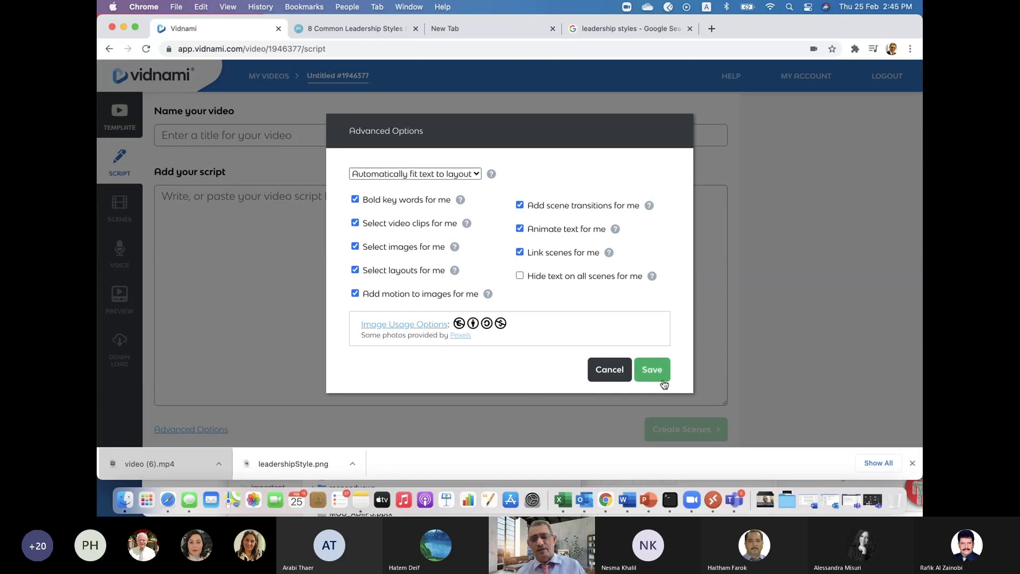
click(611, 368)
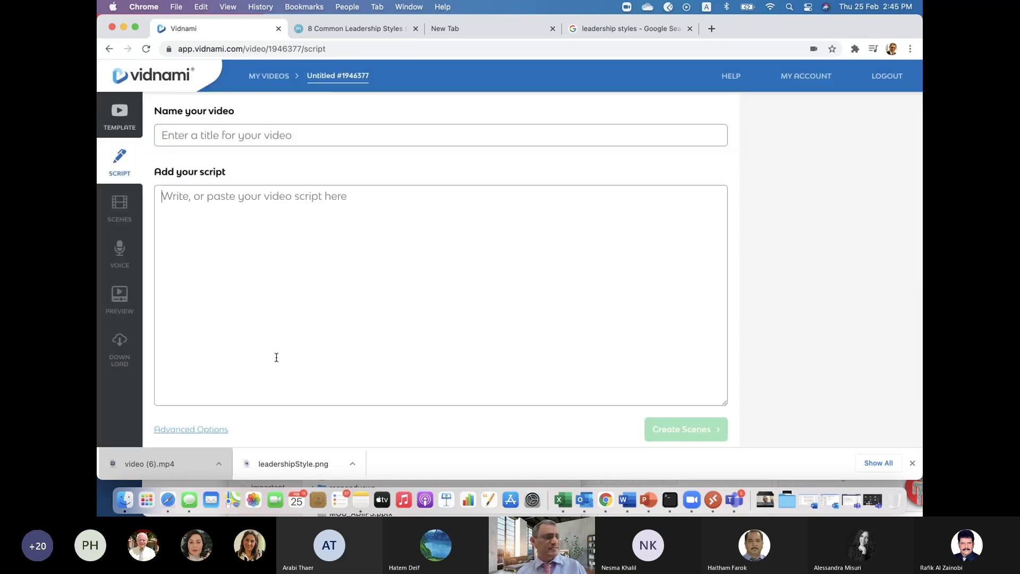
click(220, 430)
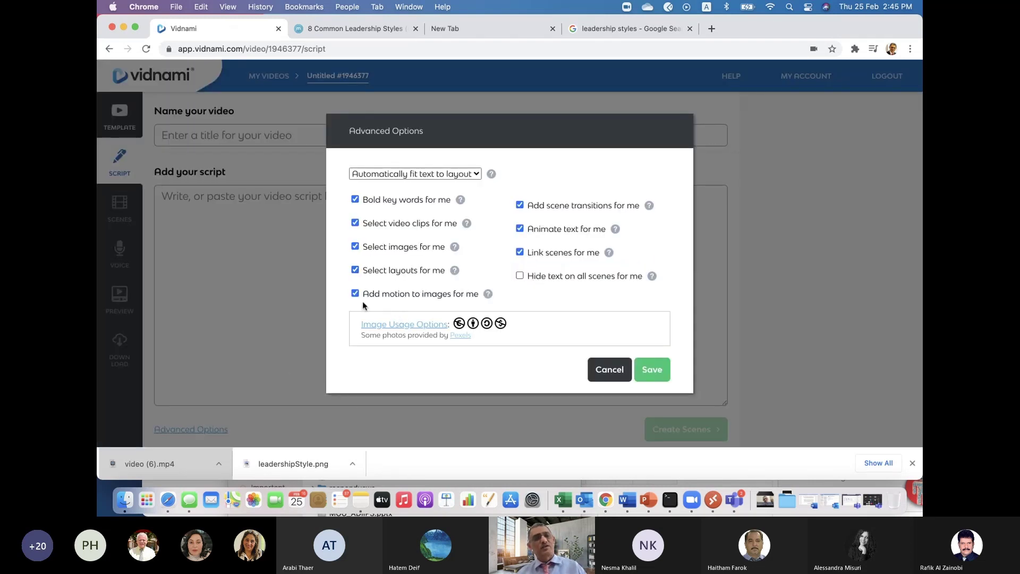
click(454, 178)
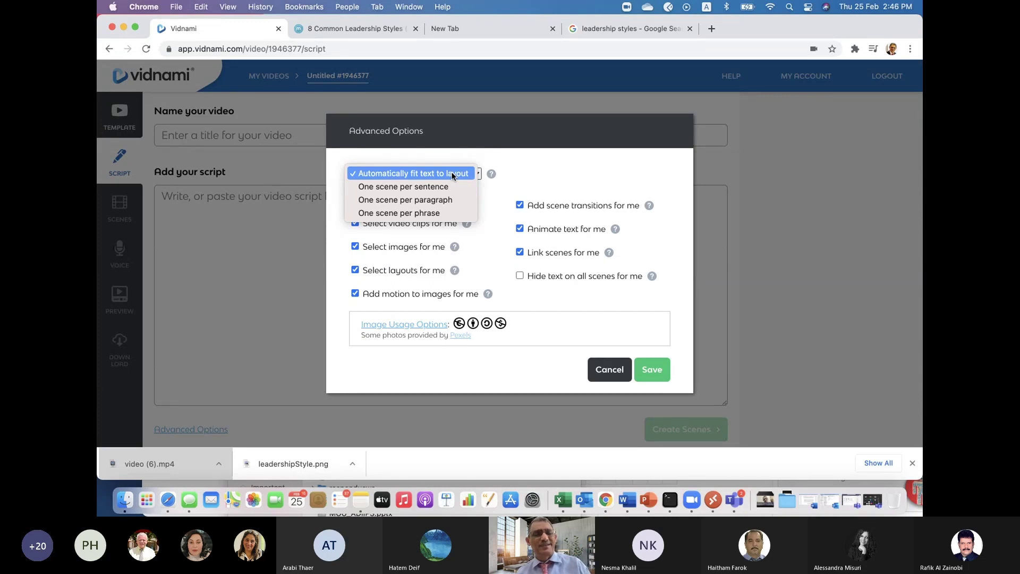
click(547, 169)
click(609, 369)
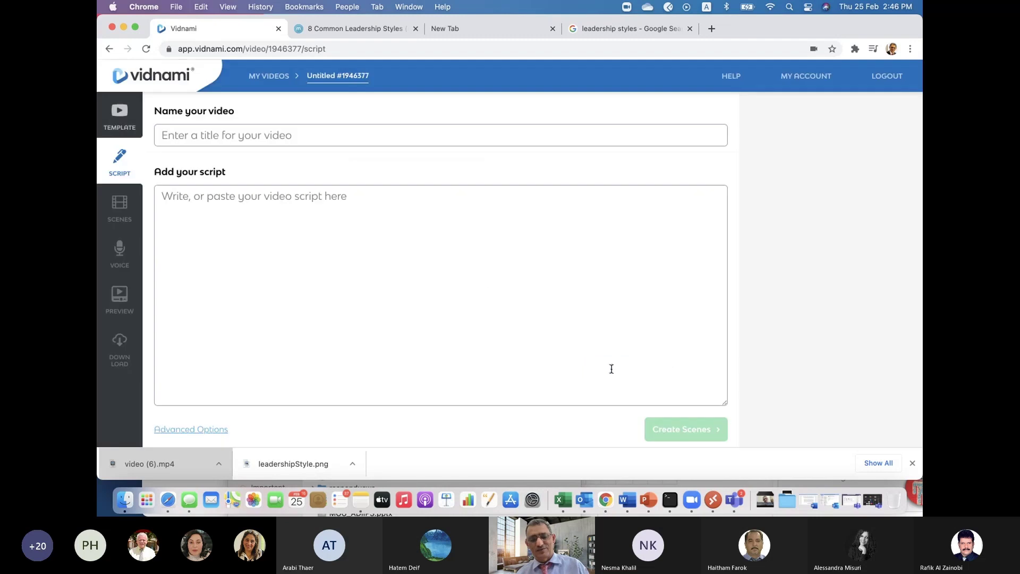